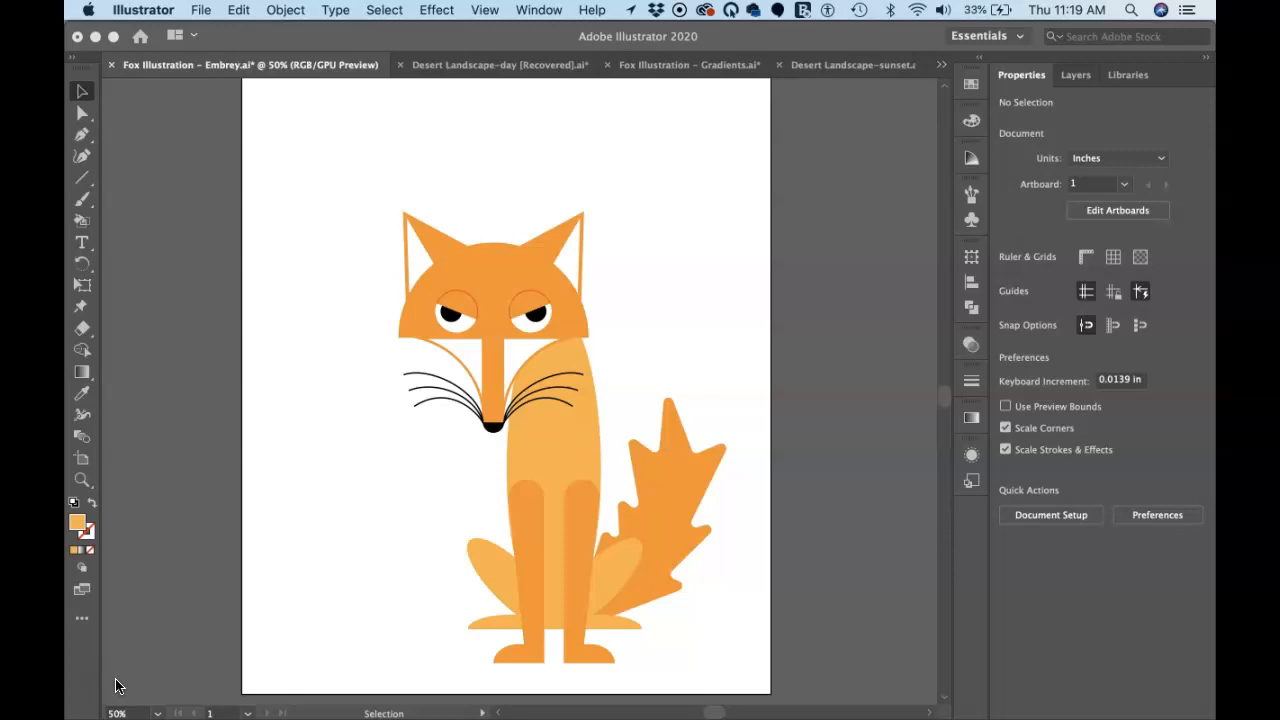
{"action": "left_click", "coordinate": [556, 459]}
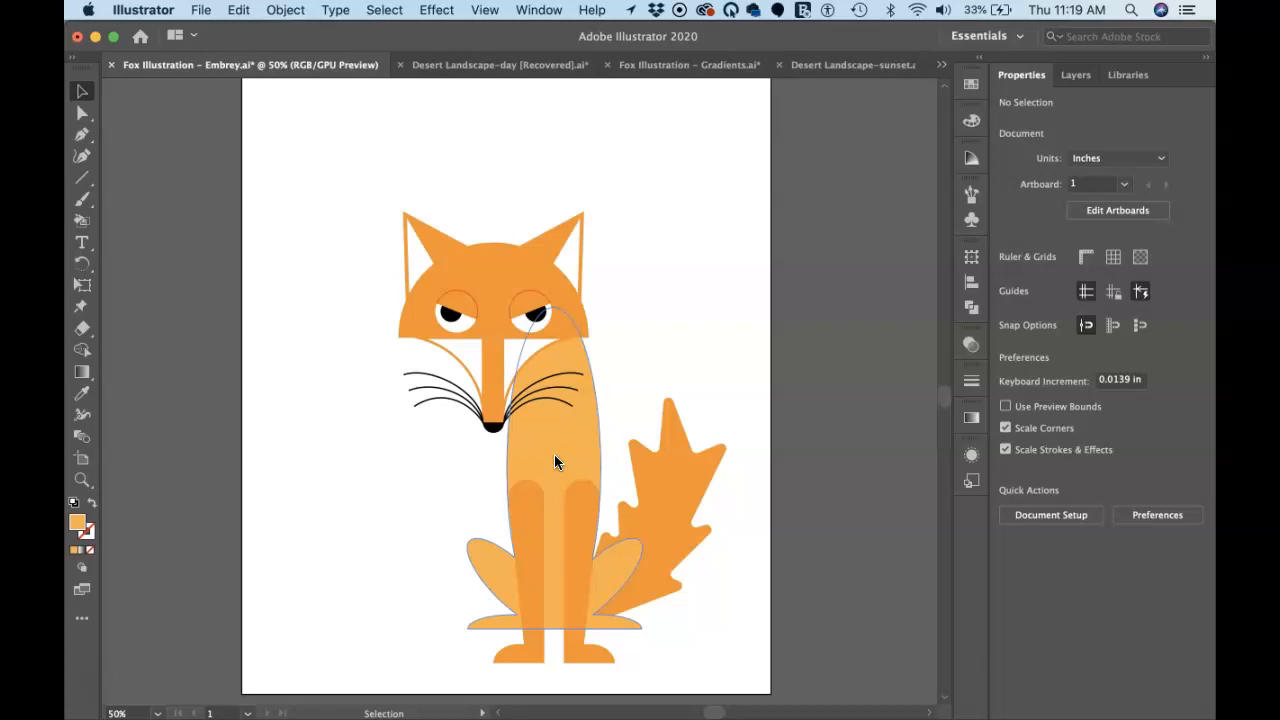
{"action": "left_click", "coordinate": [554, 456]}
{"action": "left_click", "coordinate": [449, 462]}
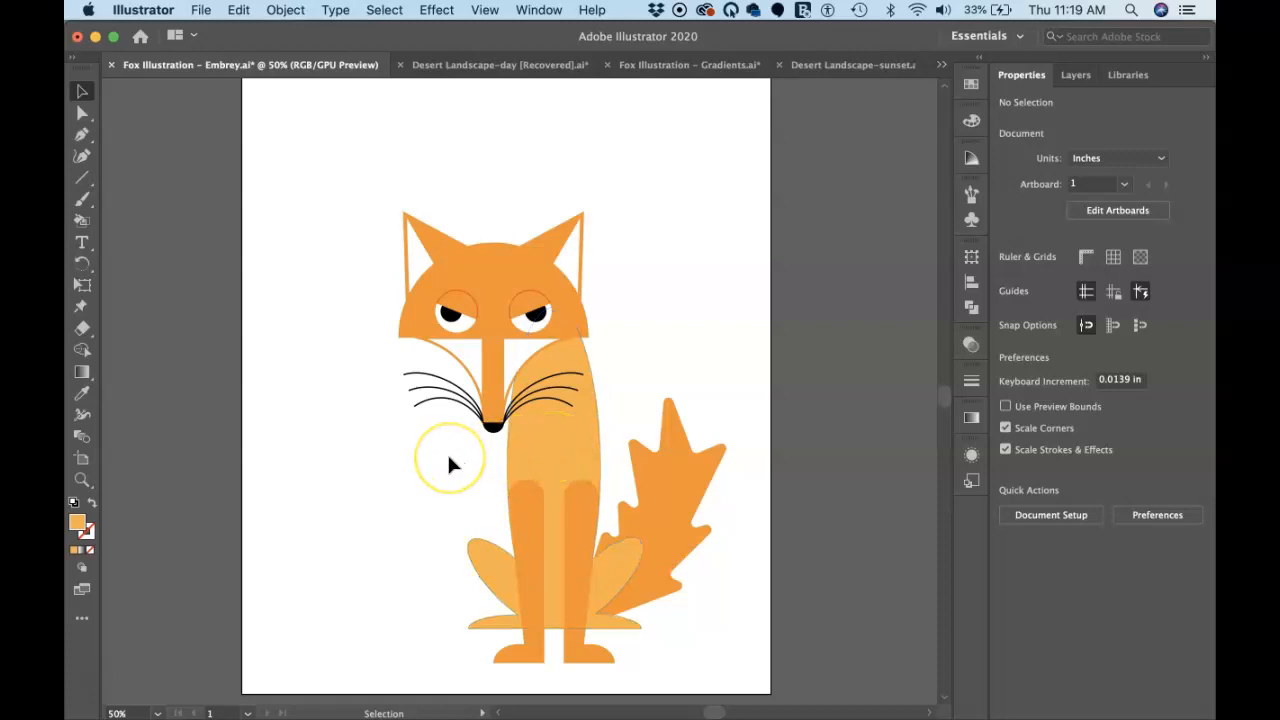
{"action": "left_click", "coordinate": [408, 465]}
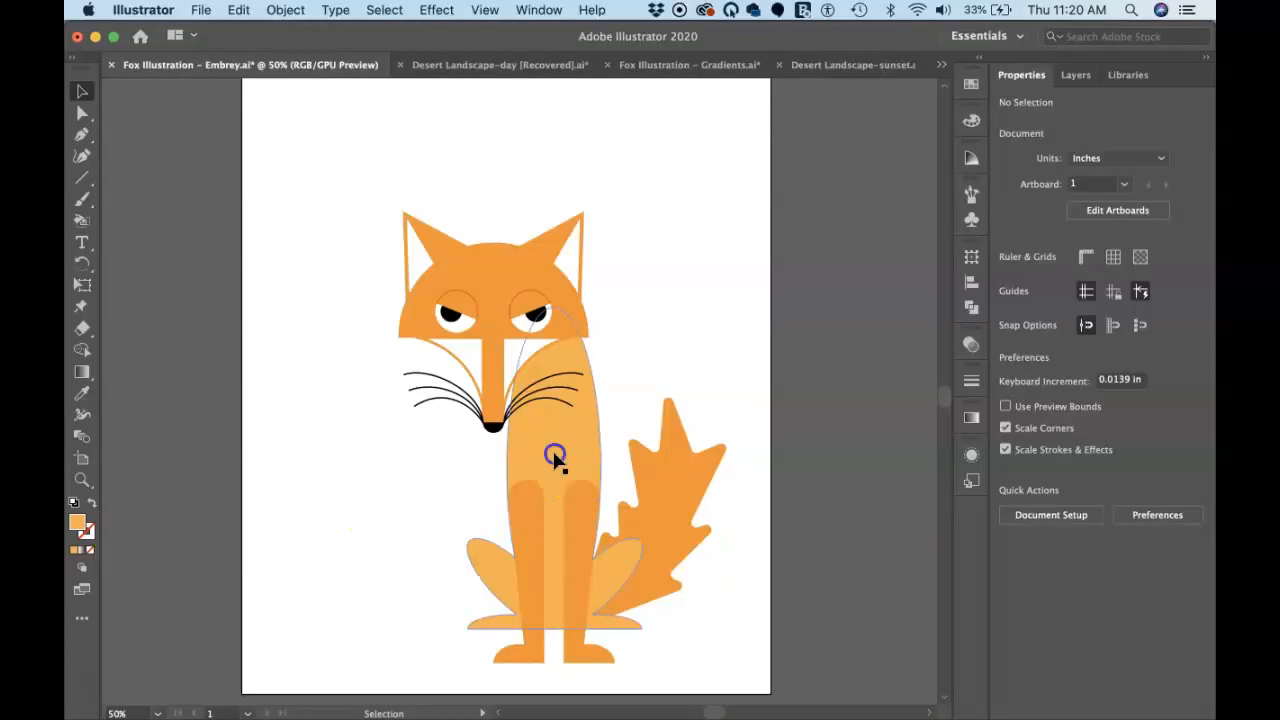
Select the fox's body shape and fill it with the default white-to-black linear gradient
{"action": "left_click", "coordinate": [556, 458]}
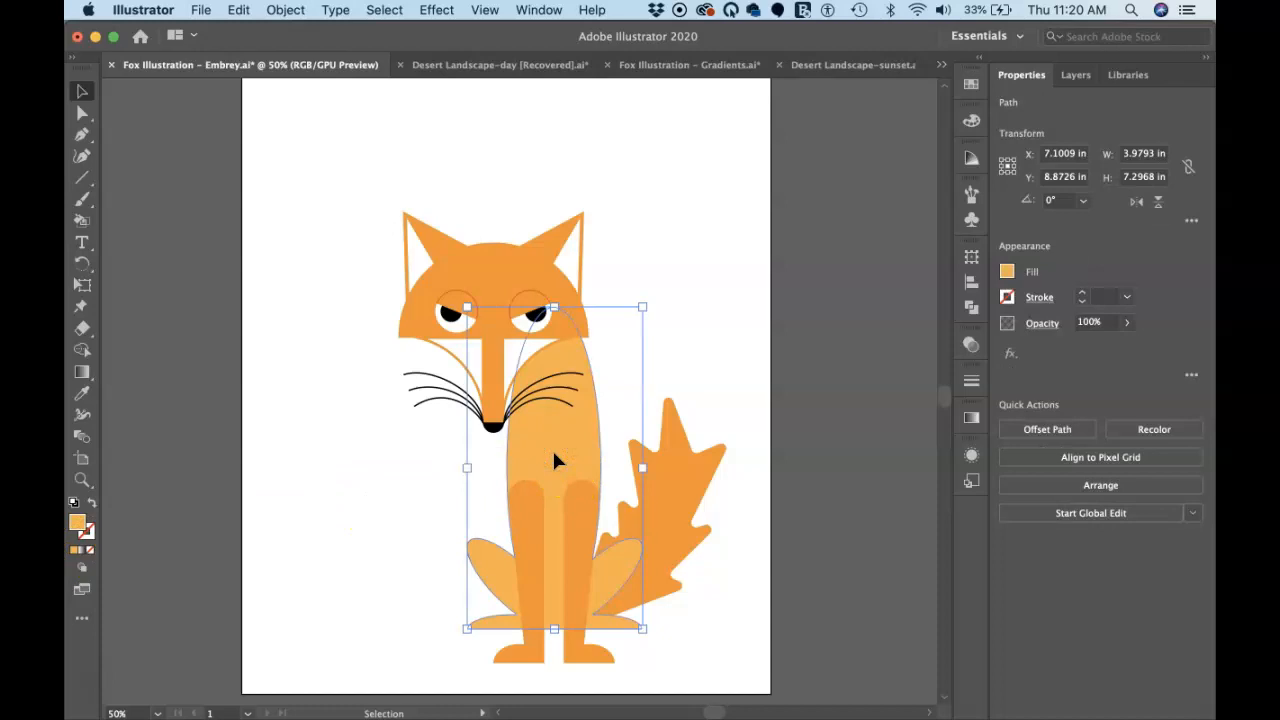
{"action": "key", "text": "period"}
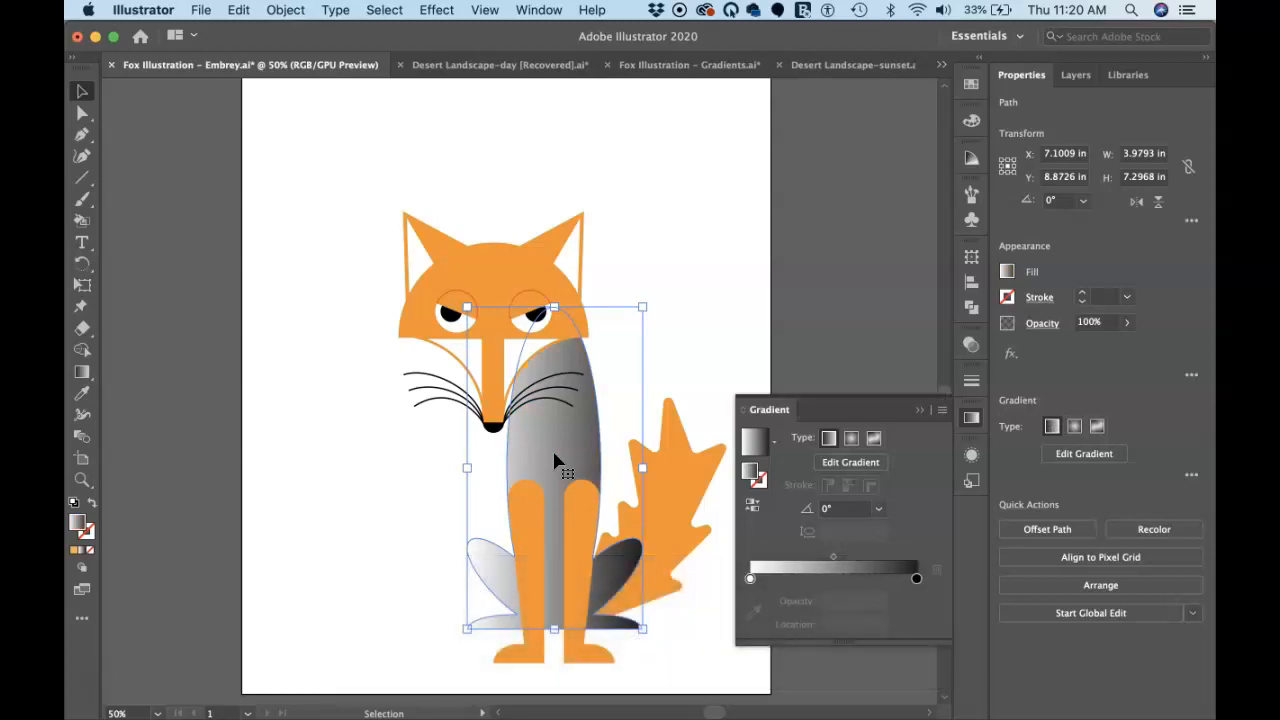
{"action": "left_click", "coordinate": [1007, 272]}
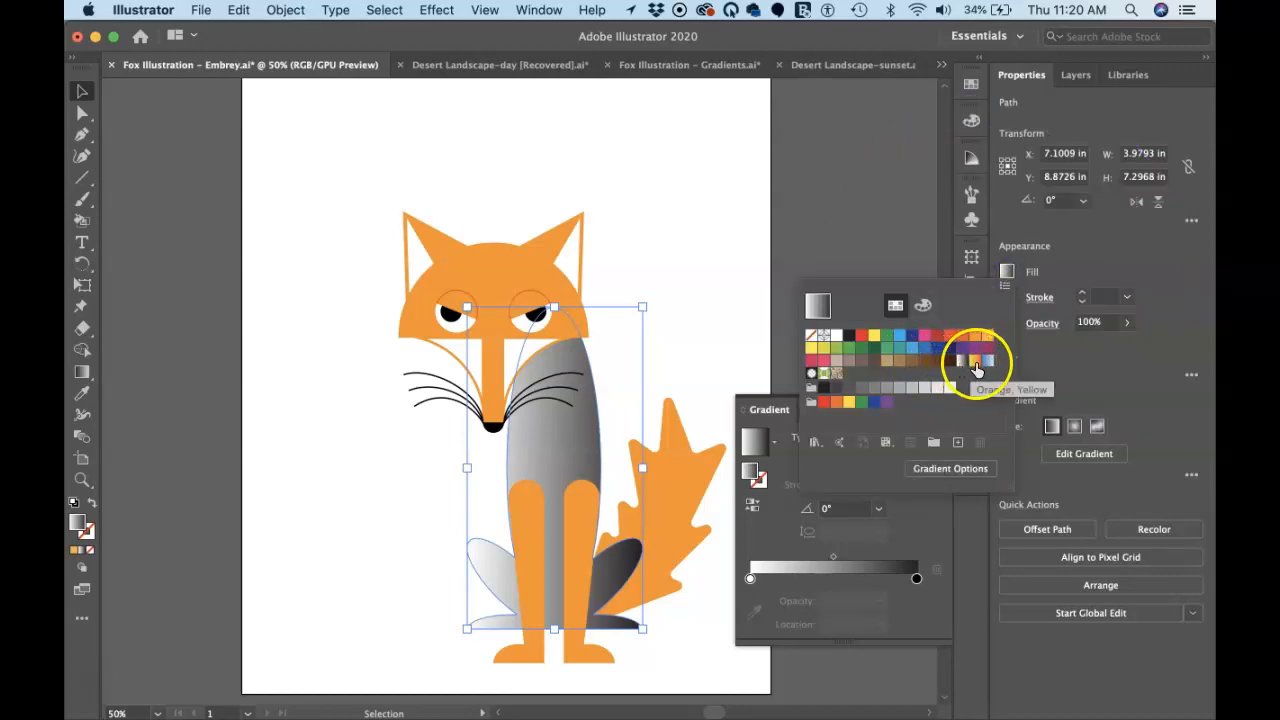
{"action": "left_click", "coordinate": [1083, 248]}
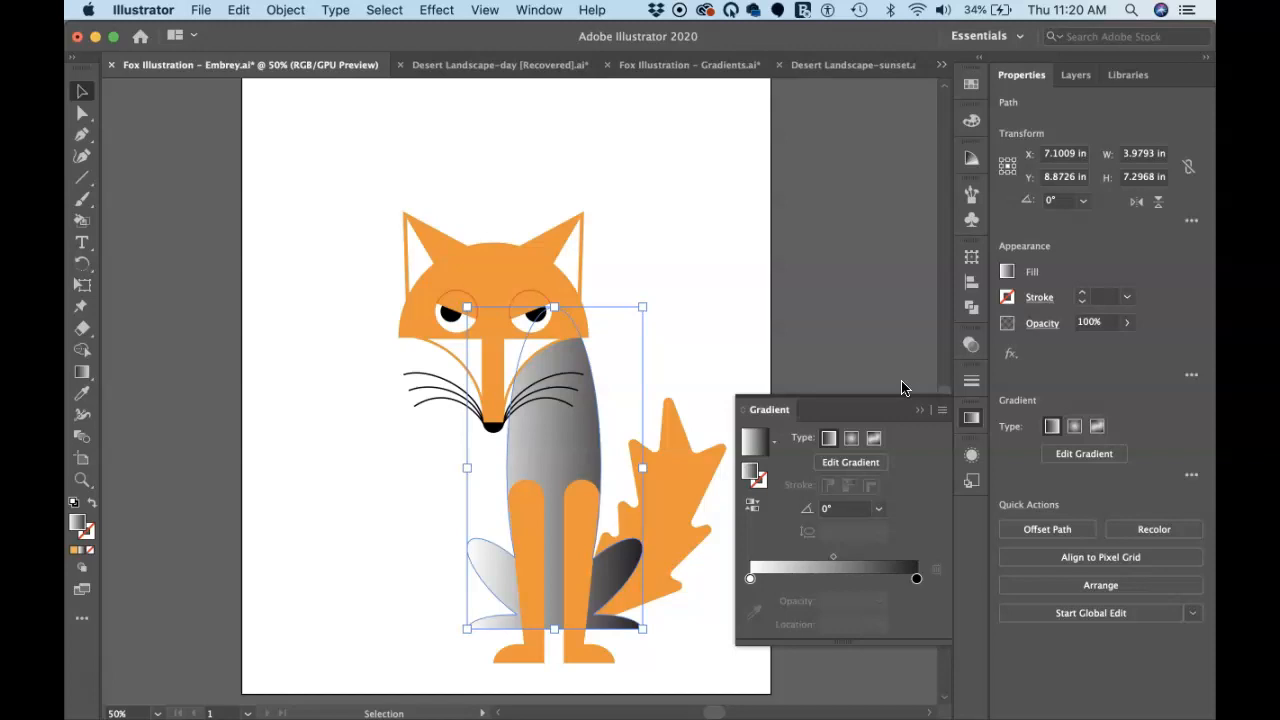
{"action": "left_click", "coordinate": [677, 368]}
{"action": "left_click", "coordinate": [575, 437]}
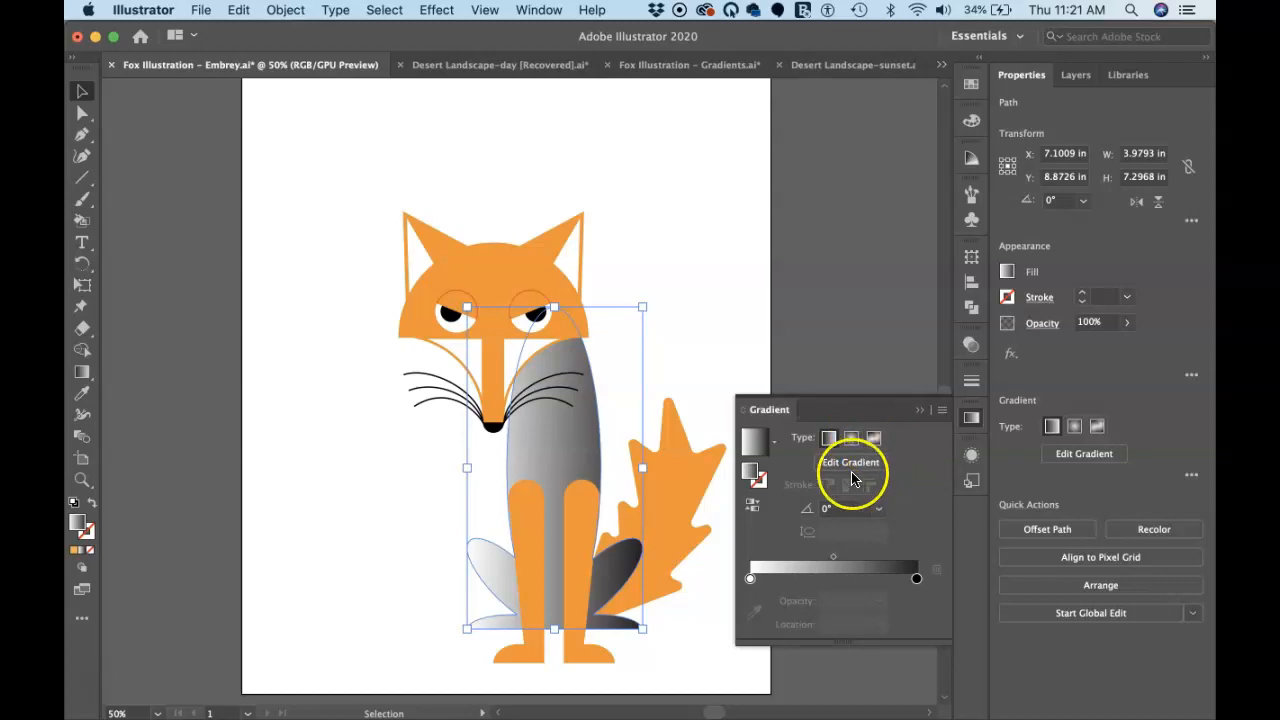
Change the black end stop of the body's gradient to the red-orange swatch
{"action": "double_click", "coordinate": [916, 580]}
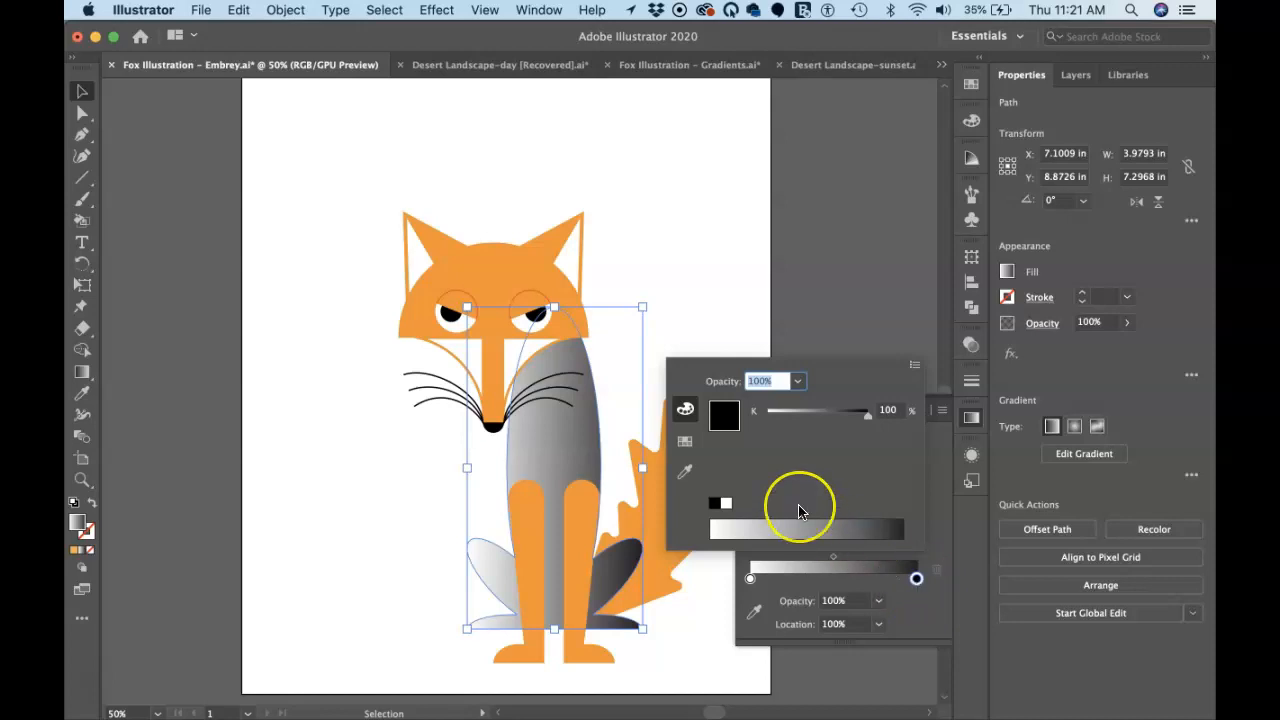
{"action": "left_click", "coordinate": [685, 441]}
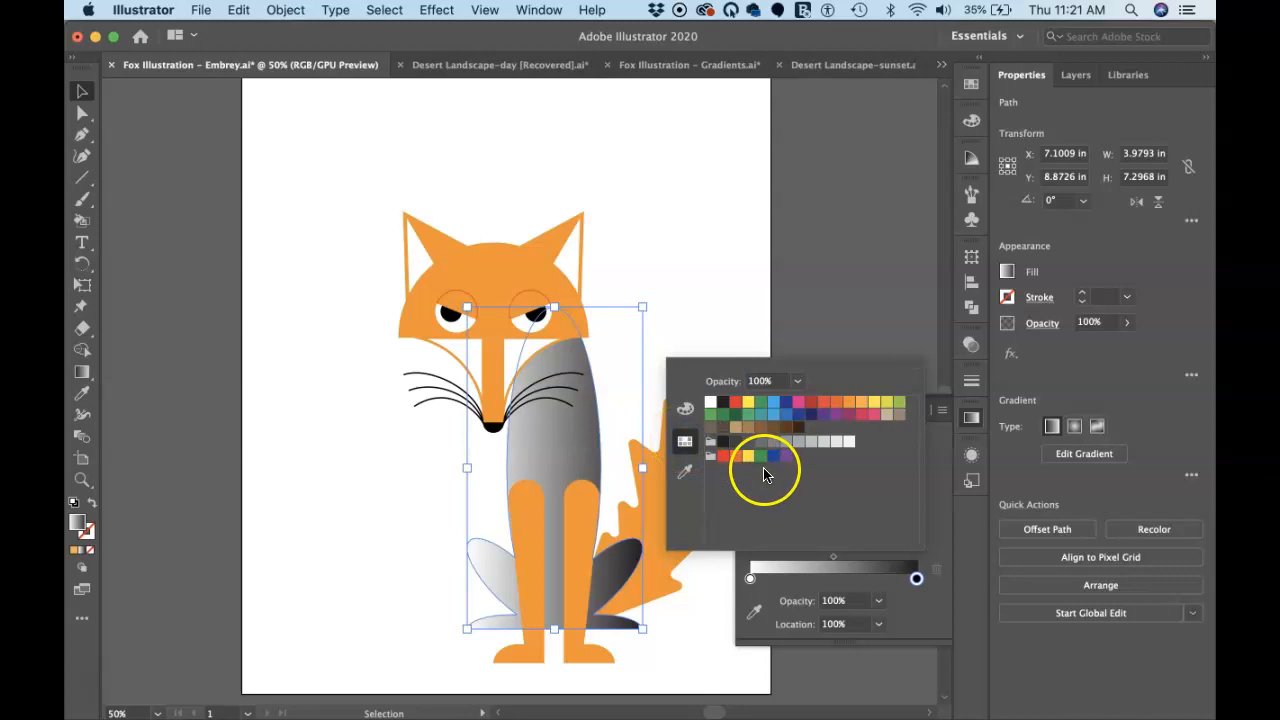
{"action": "left_click", "coordinate": [735, 457]}
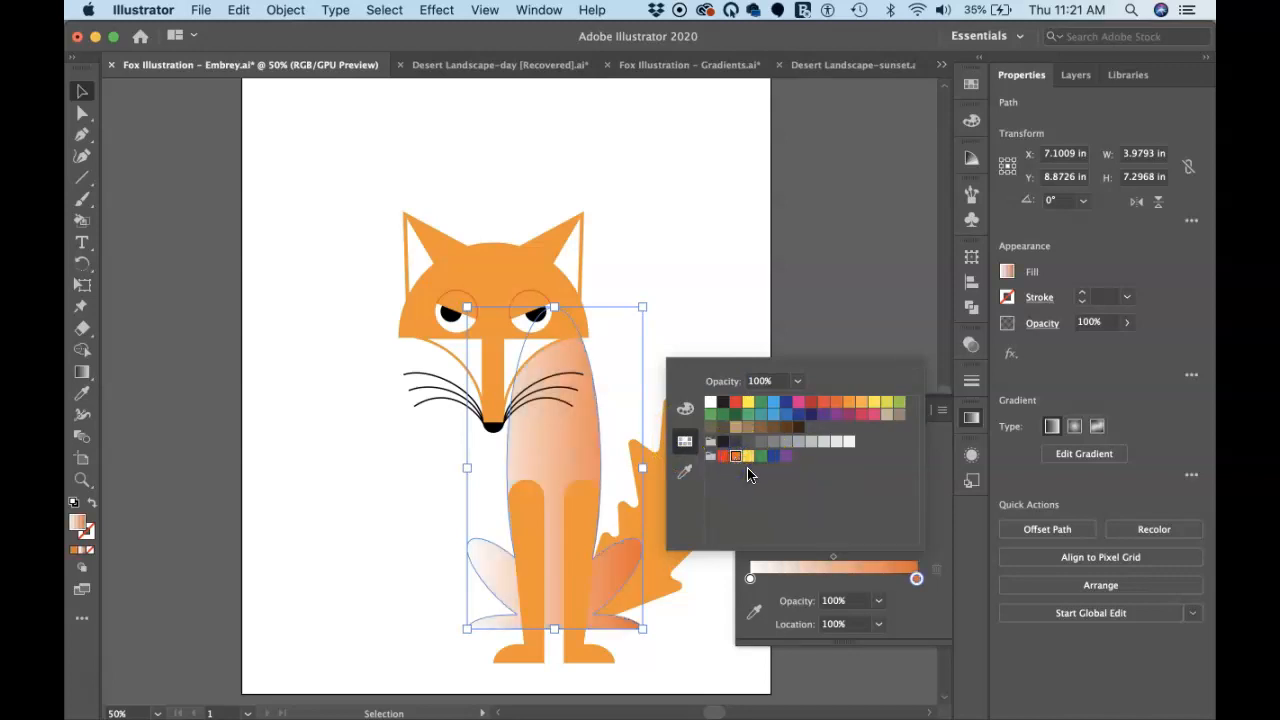
{"action": "left_click", "coordinate": [847, 404]}
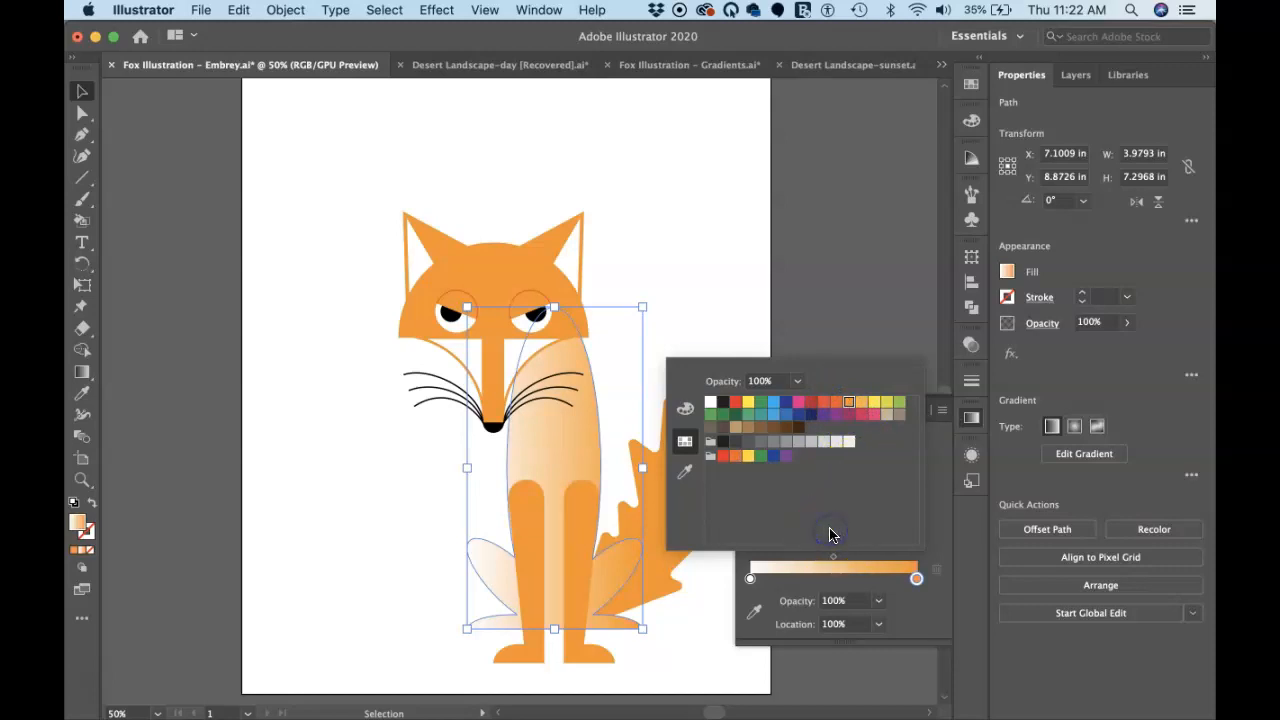
{"action": "left_click", "coordinate": [837, 403]}
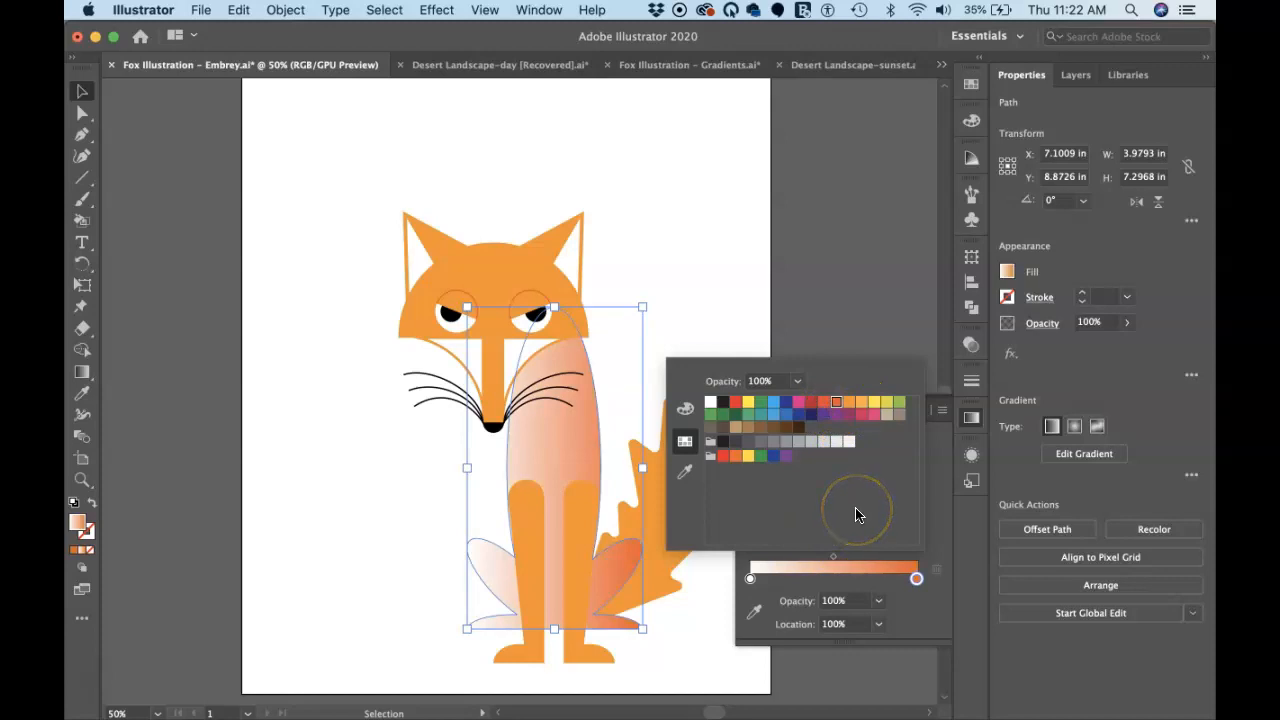
Change the white start stop to the light orange swatch and move it to about 54% along the gradient
{"action": "left_click", "coordinate": [750, 580]}
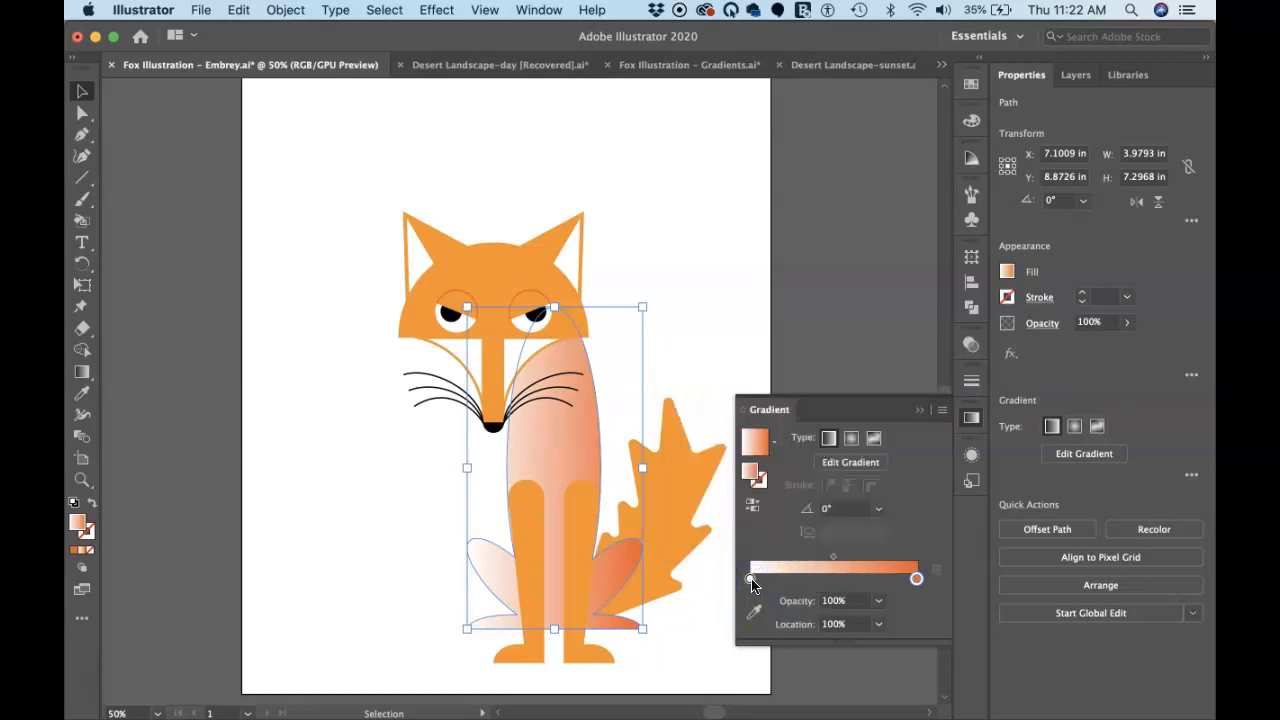
{"action": "double_click", "coordinate": [751, 580]}
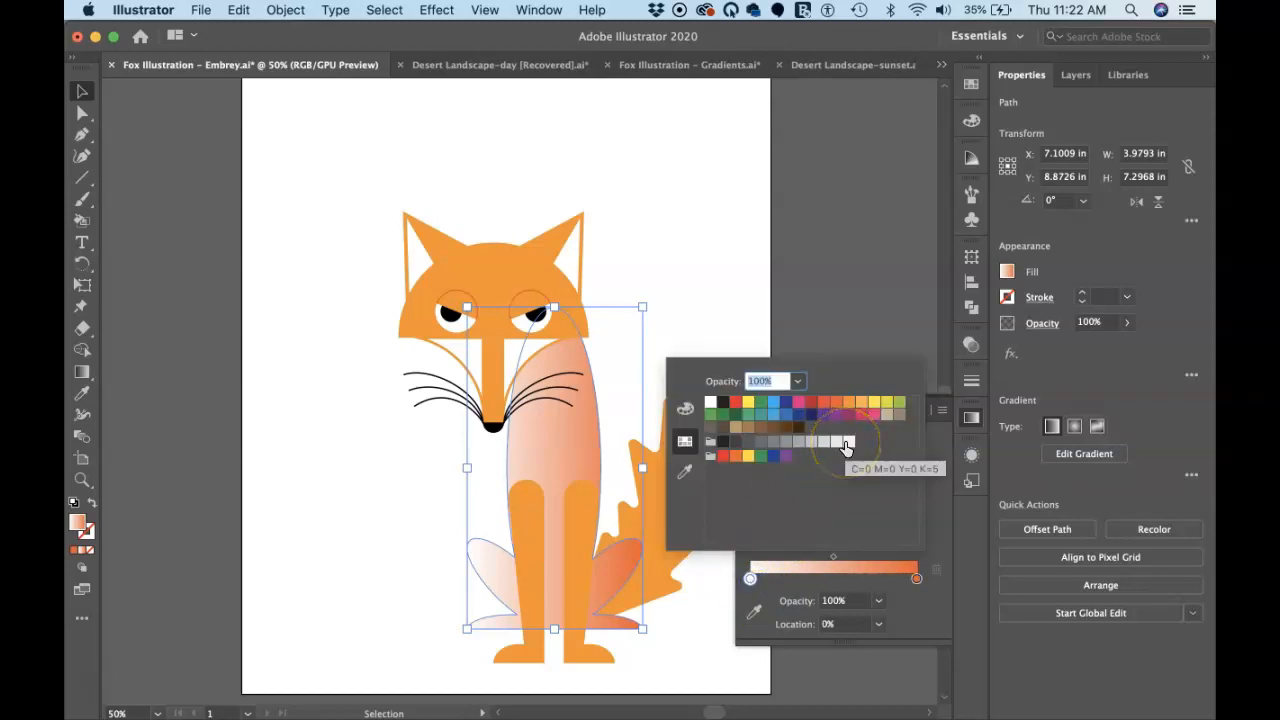
{"action": "left_click", "coordinate": [862, 403]}
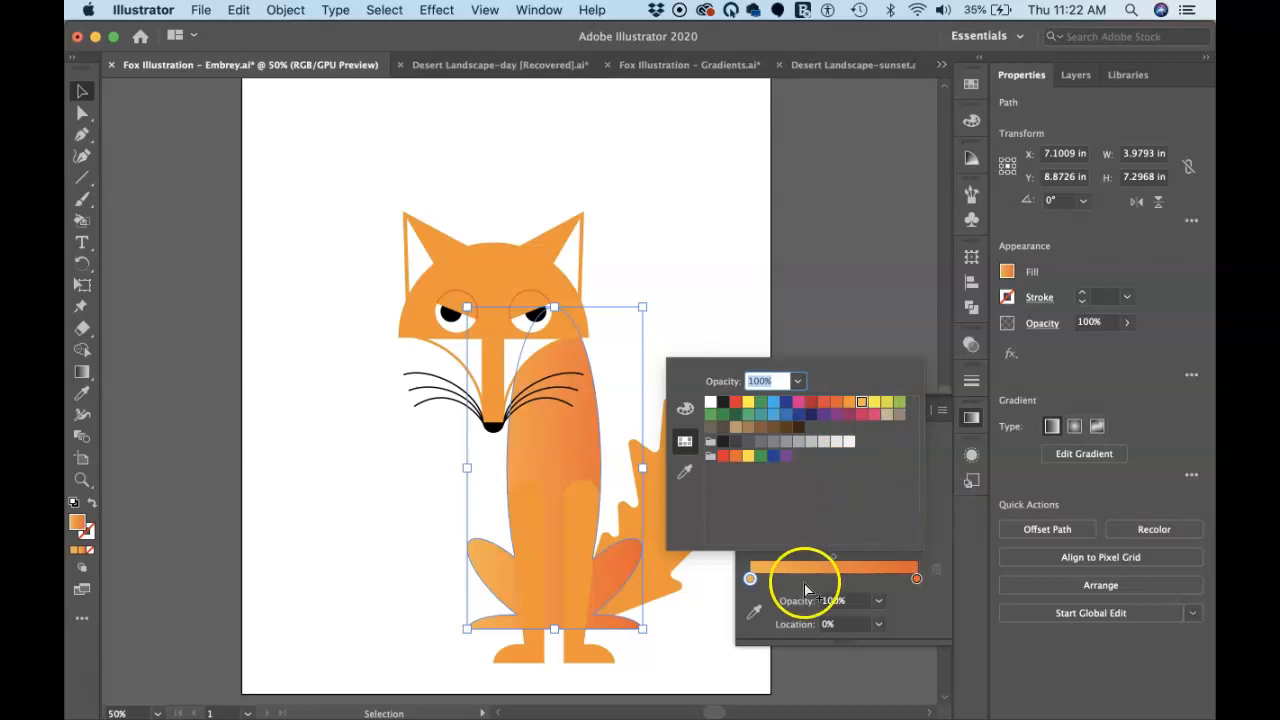
{"action": "left_click", "coordinate": [755, 580]}
{"action": "left_click_drag", "start_coordinate": [757, 579], "coordinate": [843, 587]}
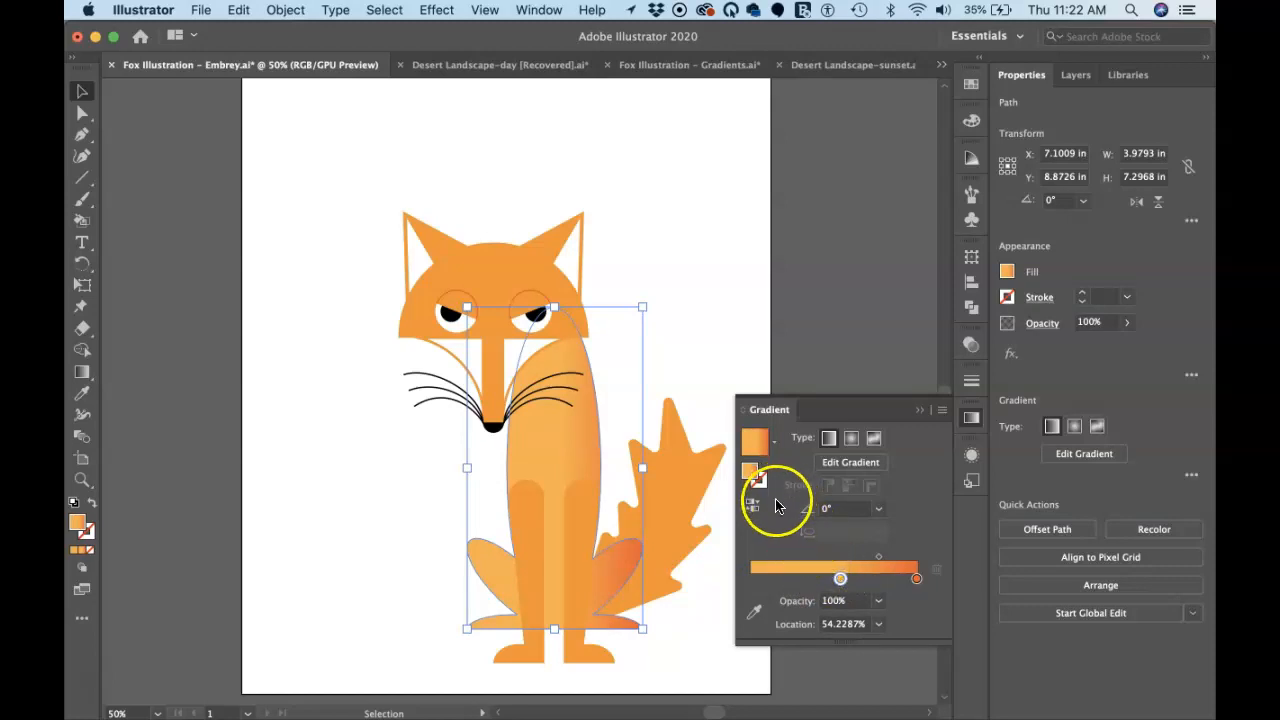
Lighten the light orange stop by raising its RGB blue value to 121
{"action": "double_click", "coordinate": [838, 577]}
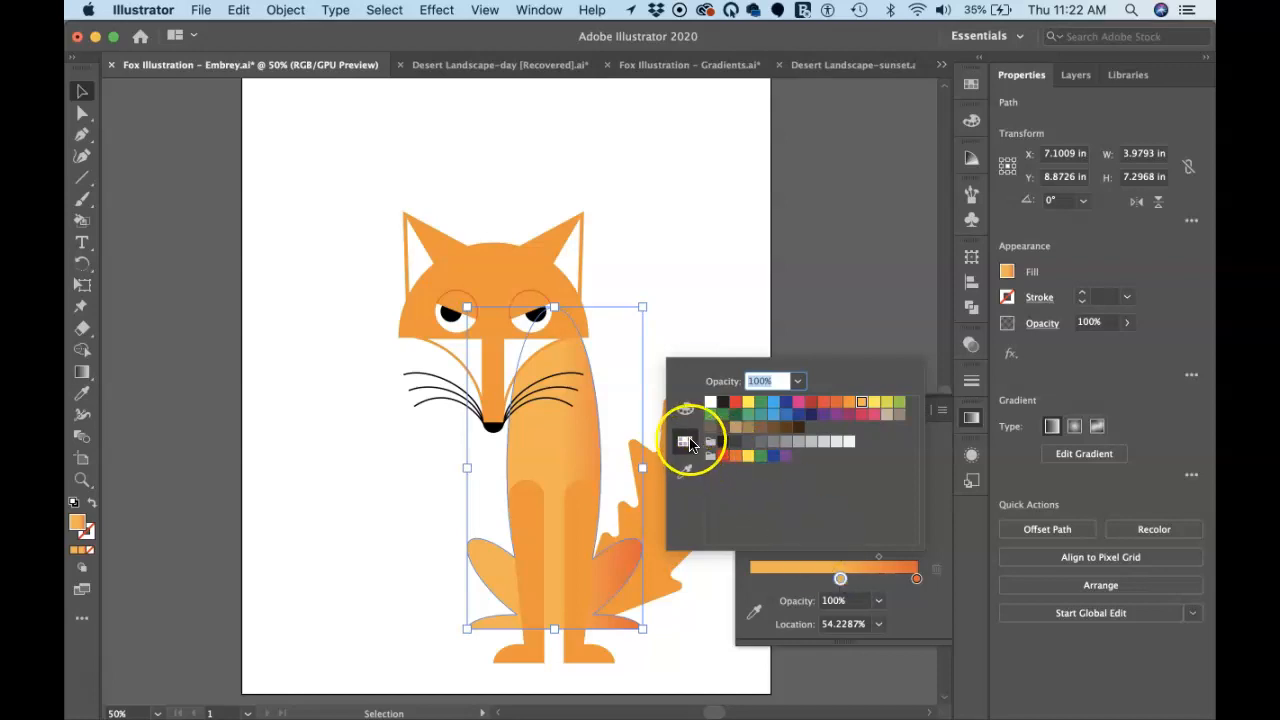
{"action": "left_click", "coordinate": [685, 411]}
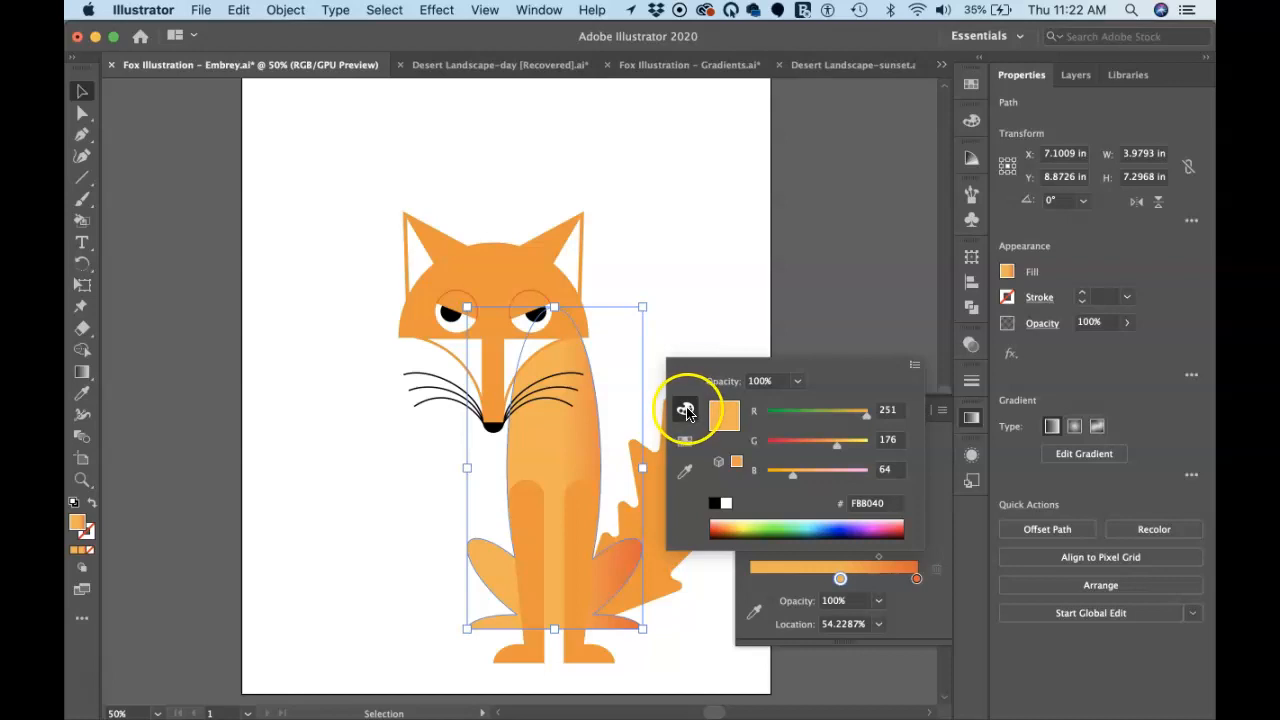
{"action": "left_click", "coordinate": [791, 479]}
{"action": "mouse_move", "coordinate": [791, 479]}
{"action": "left_mouse_down"}
{"action": "mouse_move", "coordinate": [818, 482]}
{"action": "mouse_move", "coordinate": [806, 481]}
{"action": "left_mouse_up"}
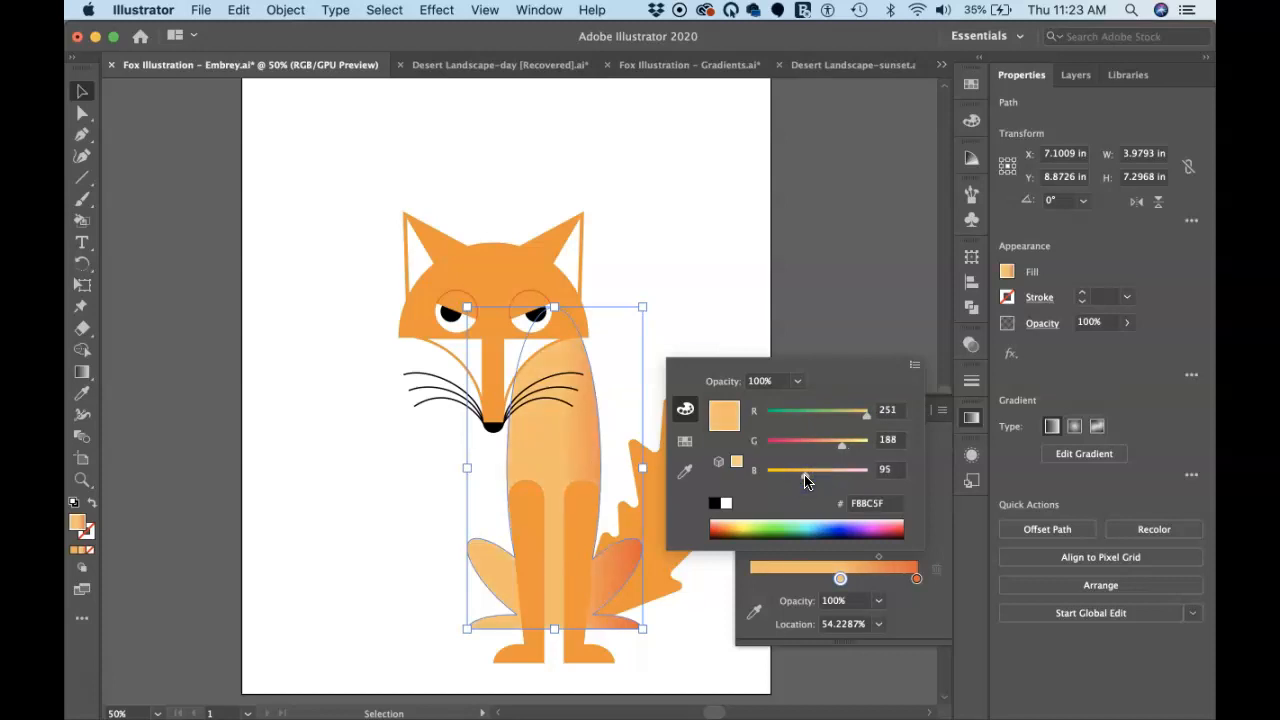
{"action": "mouse_move", "coordinate": [806, 481]}
{"action": "left_mouse_down"}
{"action": "mouse_move", "coordinate": [777, 476]}
{"action": "mouse_move", "coordinate": [815, 481]}
{"action": "left_mouse_up"}
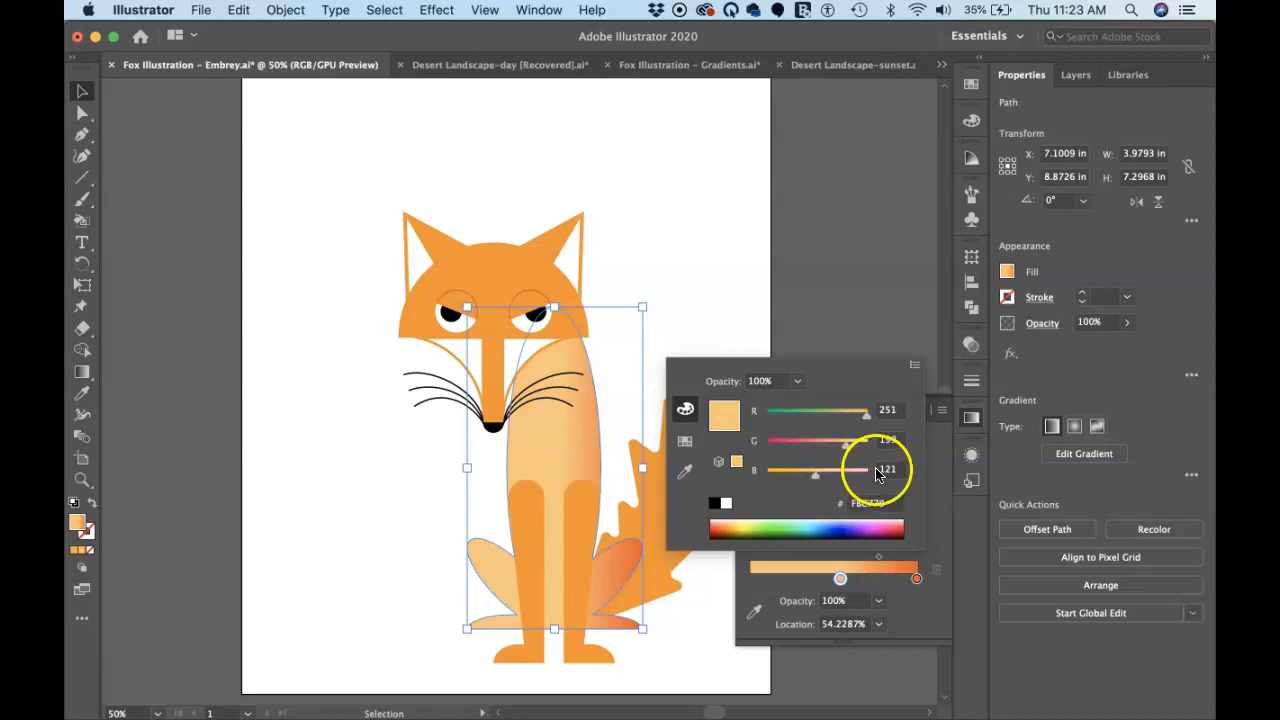
{"action": "left_click", "coordinate": [922, 501]}
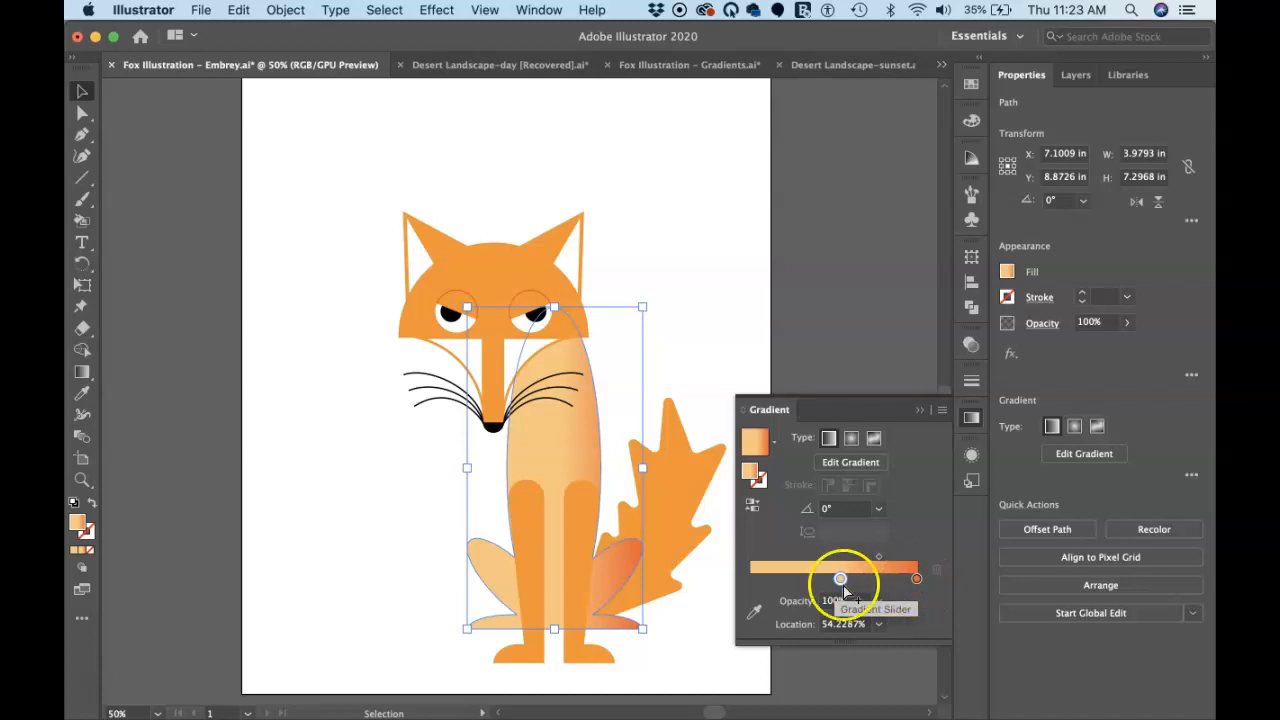
Add an extra colour stop near the start of the gradient and remove it again, twice
{"action": "left_click", "coordinate": [757, 580]}
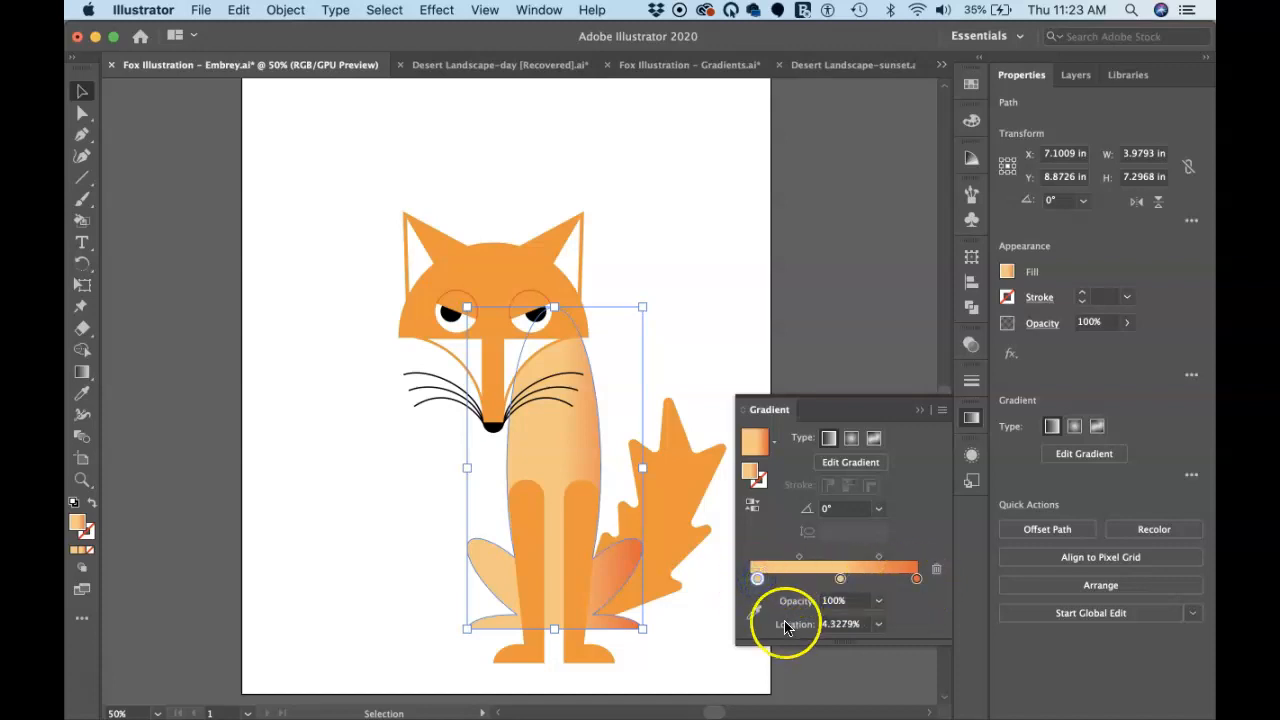
{"action": "left_click_drag", "start_coordinate": [755, 578], "coordinate": [662, 665]}
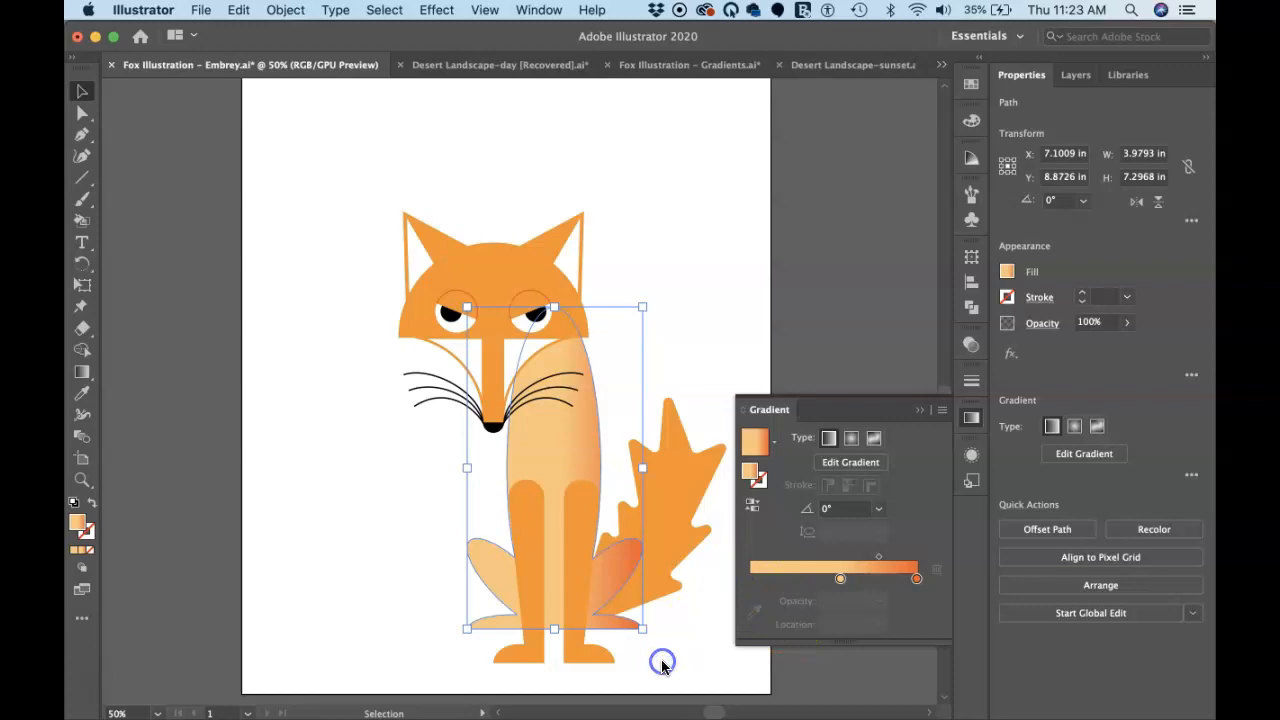
{"action": "left_click", "coordinate": [758, 578]}
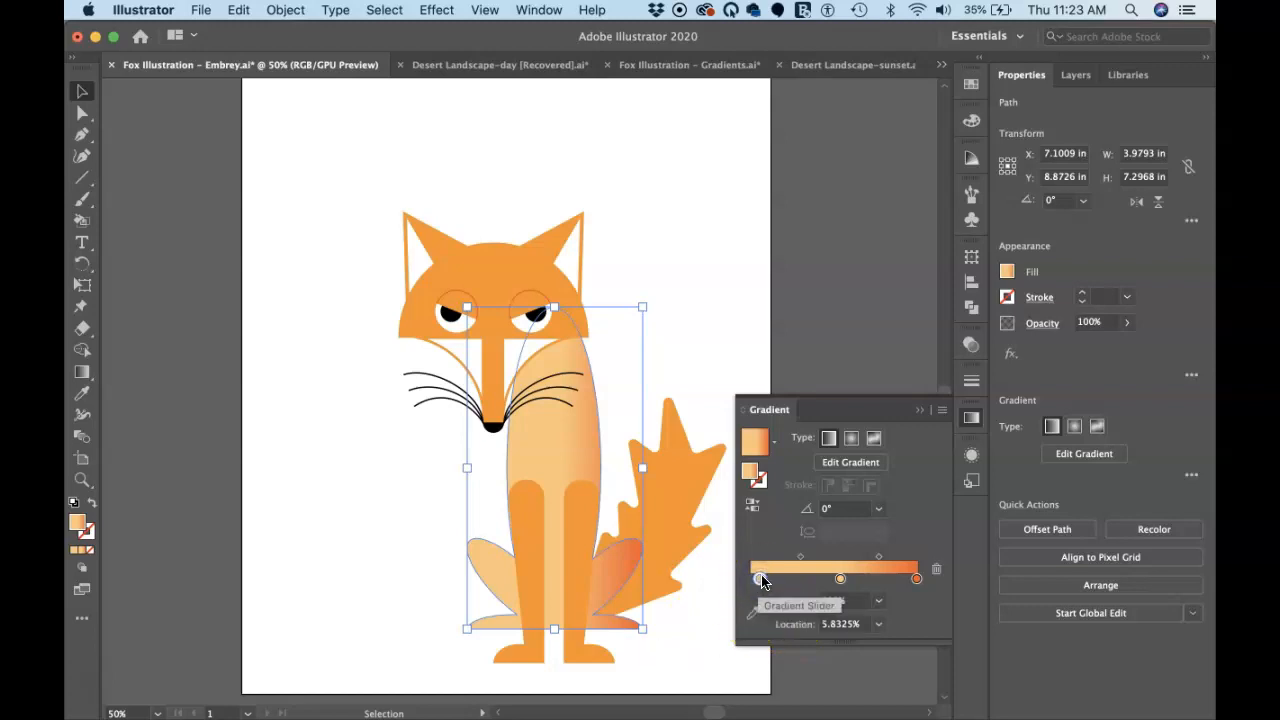
{"action": "left_click_drag", "start_coordinate": [760, 580], "coordinate": [663, 651]}
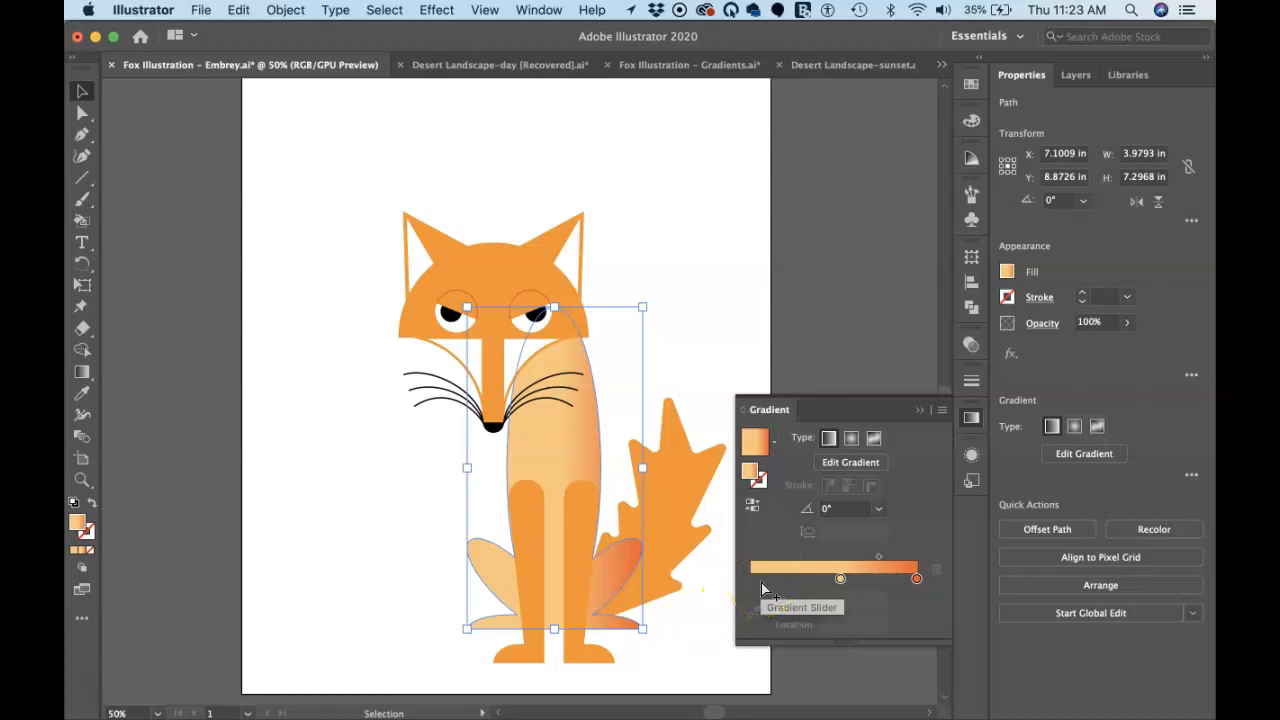
Duplicate the red-orange end stop to the 0% end of the gradient and move the light stop to about 43%
{"action": "left_click", "coordinate": [916, 579]}
{"action": "left_click_drag", "start_coordinate": [916, 580], "coordinate": [749, 580]}
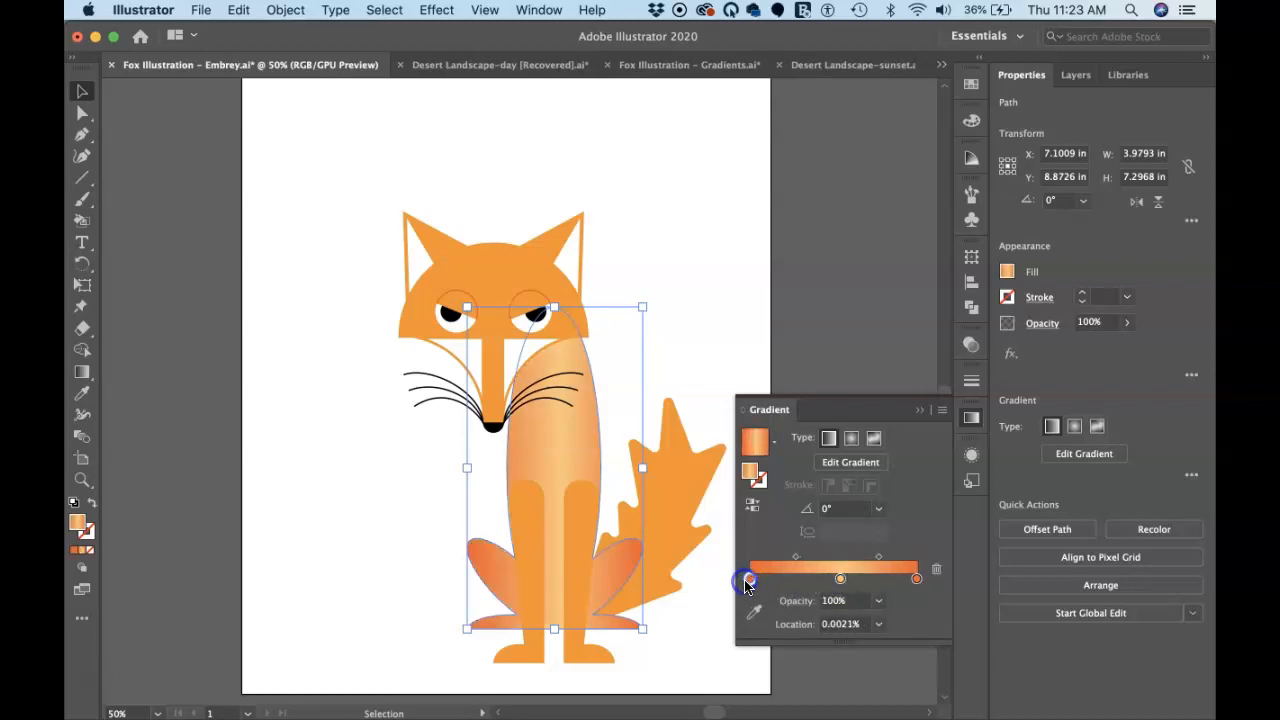
{"action": "left_click", "coordinate": [838, 579]}
{"action": "left_click_drag", "start_coordinate": [834, 581], "coordinate": [819, 583]}
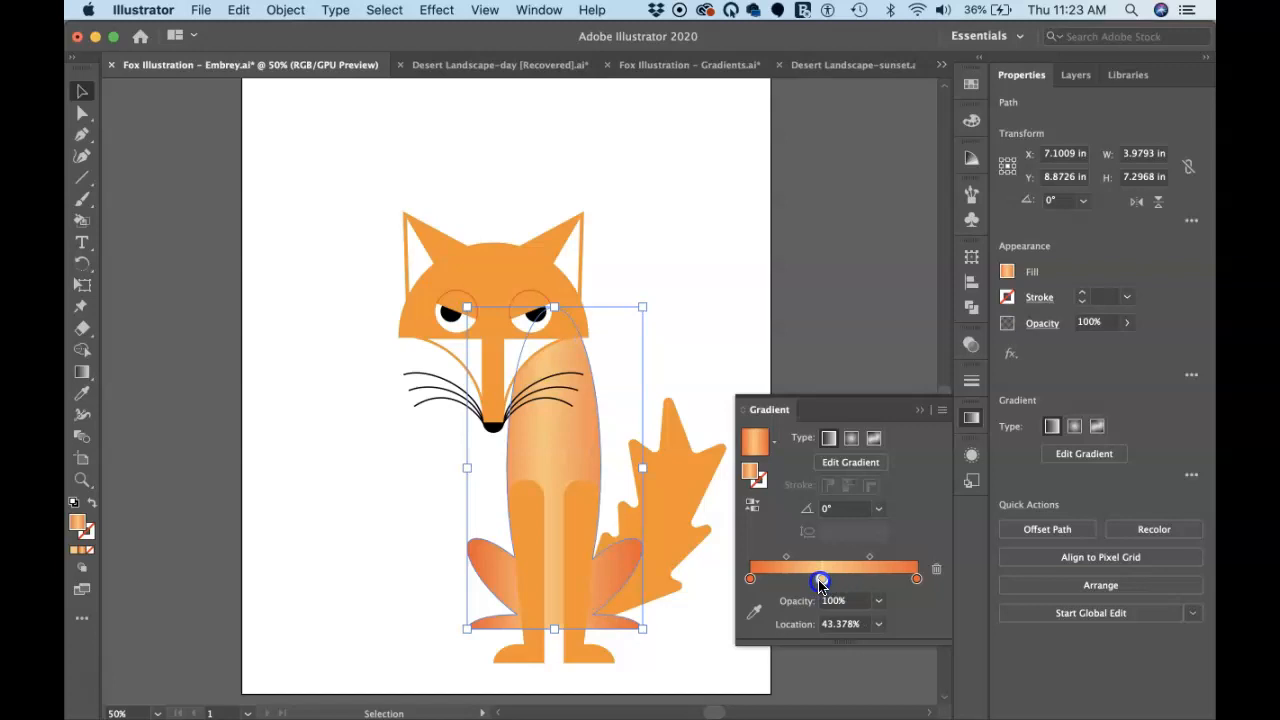
Shift both gradient midpoints toward the central light stop, the one after it to about 47%
{"action": "left_click", "coordinate": [868, 557]}
{"action": "left_click_drag", "start_coordinate": [868, 557], "coordinate": [880, 557]}
{"action": "mouse_move", "coordinate": [788, 557]}
{"action": "left_mouse_down"}
{"action": "mouse_move", "coordinate": [777, 559]}
{"action": "mouse_move", "coordinate": [795, 561]}
{"action": "left_mouse_up"}
{"action": "left_click_drag", "start_coordinate": [880, 557], "coordinate": [866, 561]}
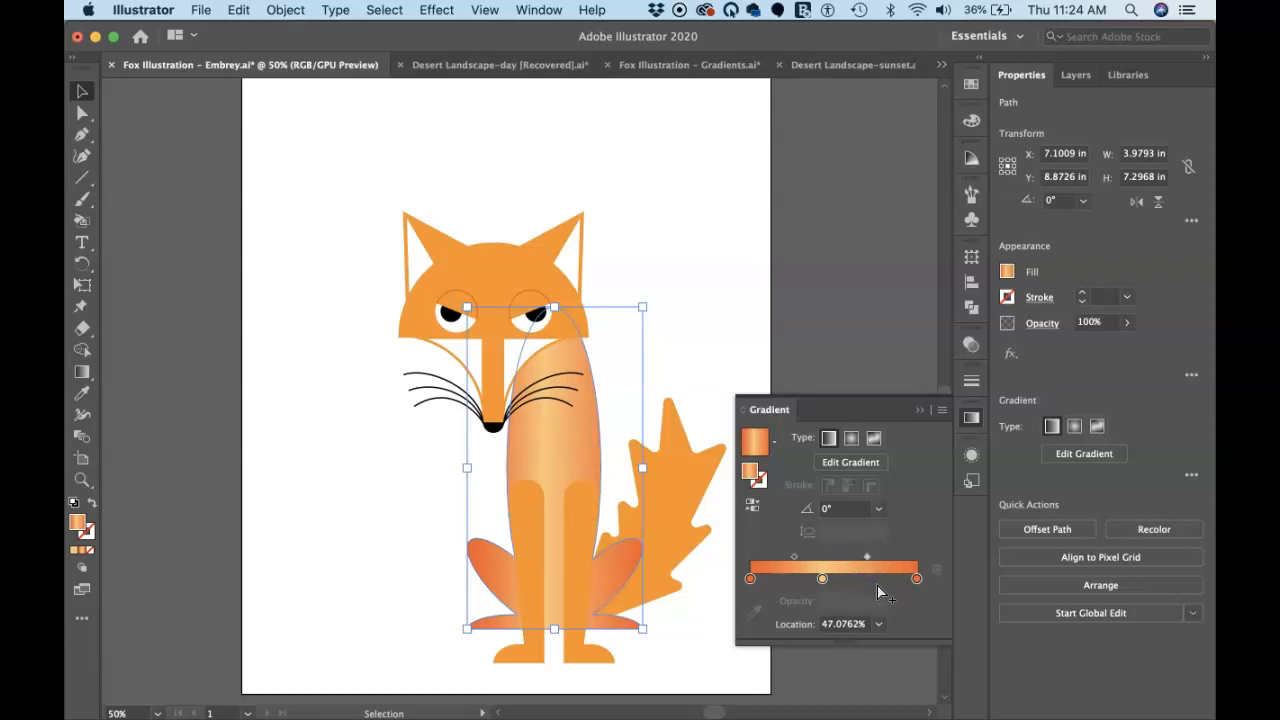
Edit the gradient directly on the fox's body, nudging the light stop to about 43% and spreading both midpoints outward
{"action": "left_click", "coordinate": [851, 469]}
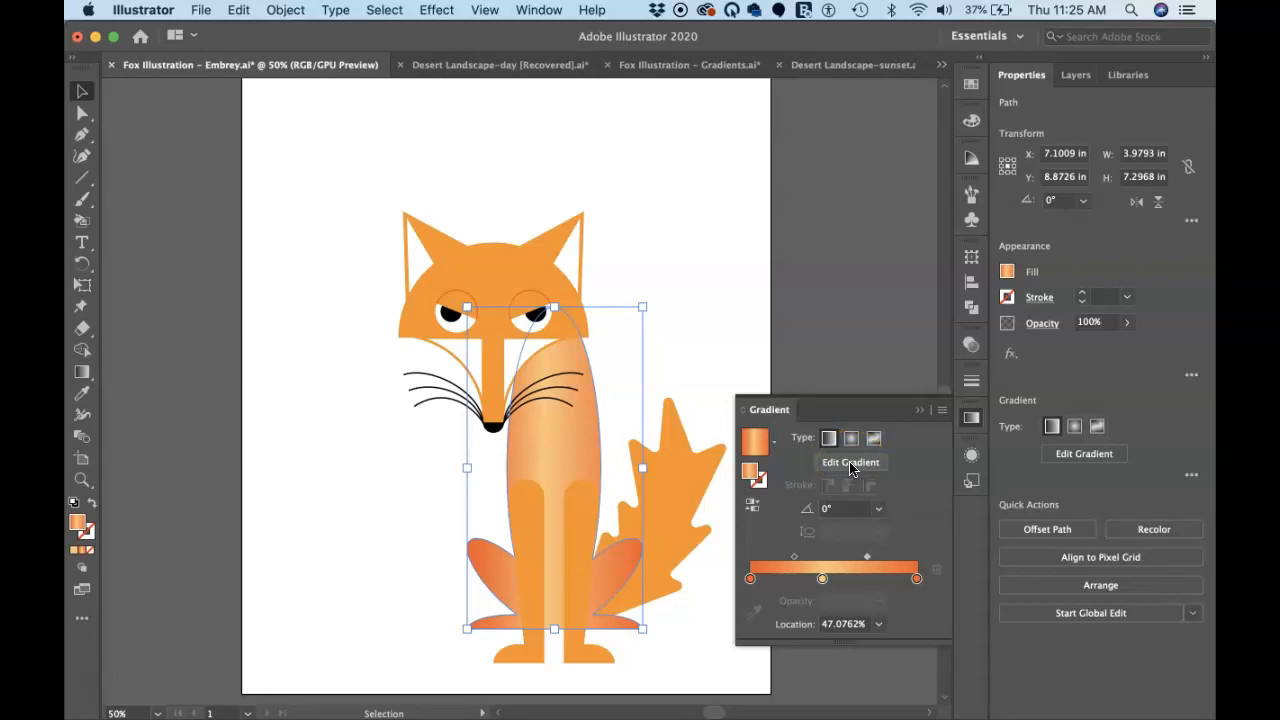
{"action": "left_click", "coordinate": [851, 467]}
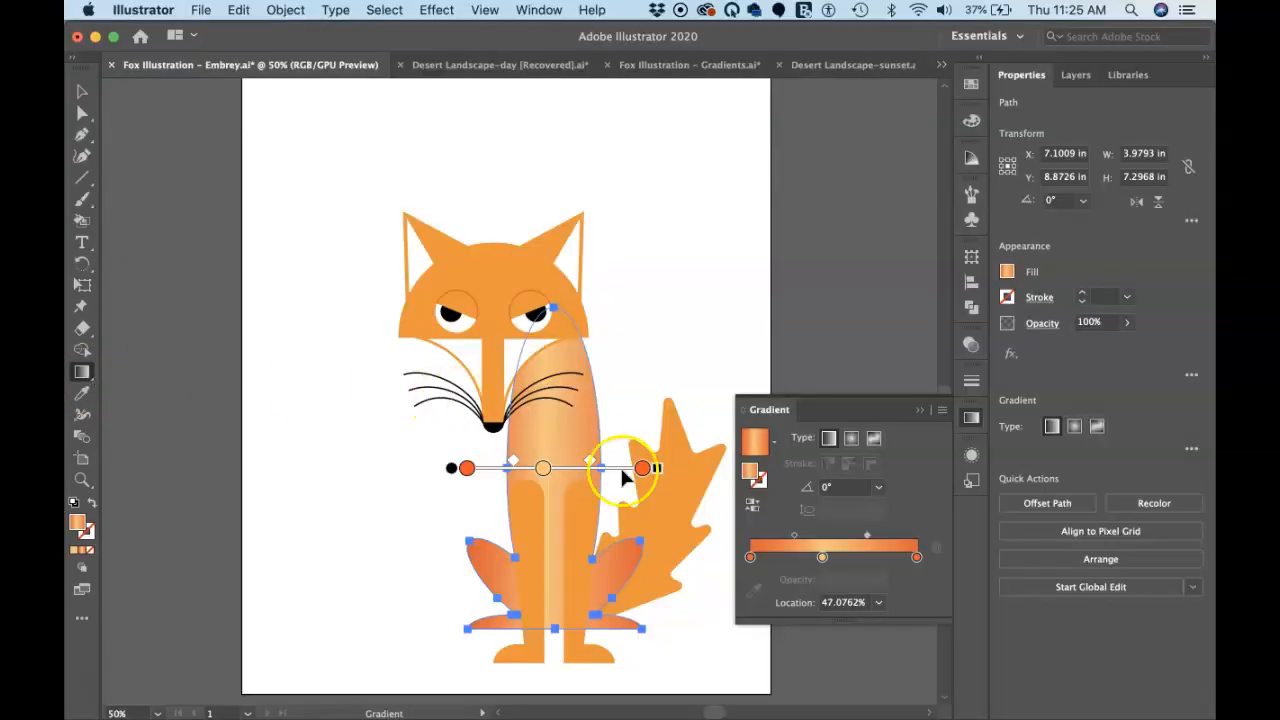
{"action": "left_click", "coordinate": [544, 468]}
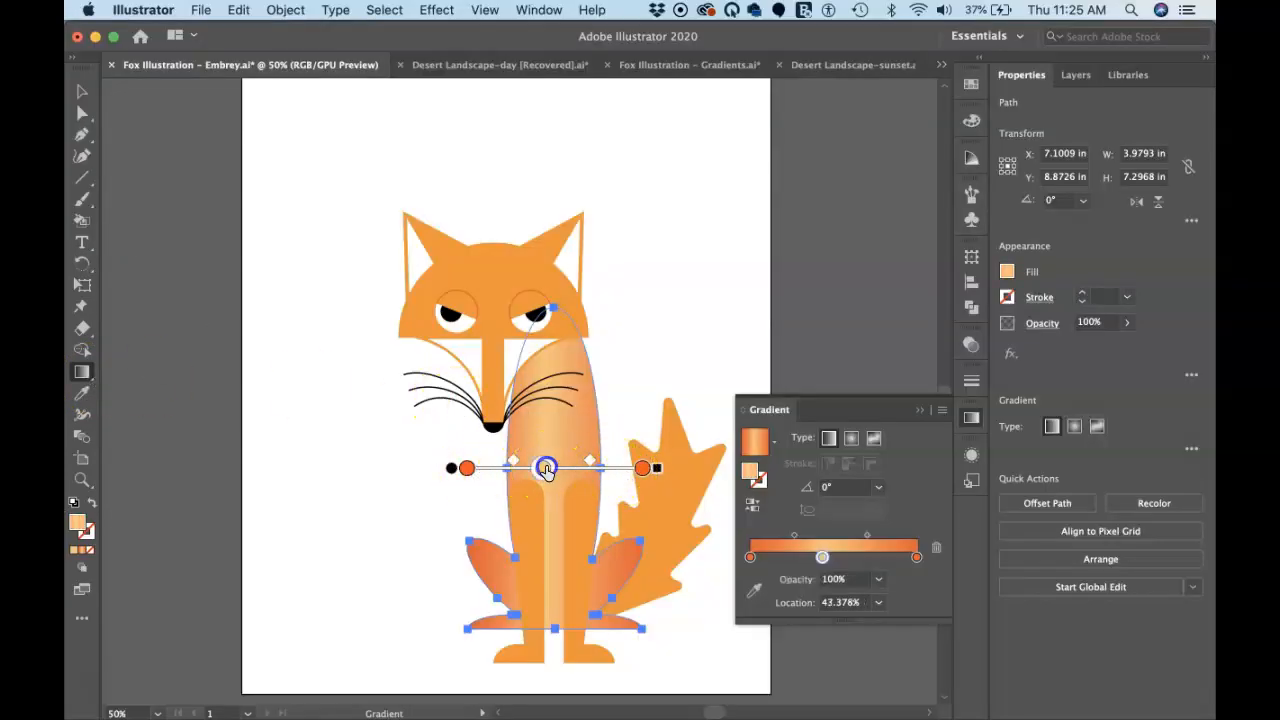
{"action": "left_click_drag", "start_coordinate": [545, 468], "coordinate": [541, 468]}
{"action": "left_click", "coordinate": [590, 465]}
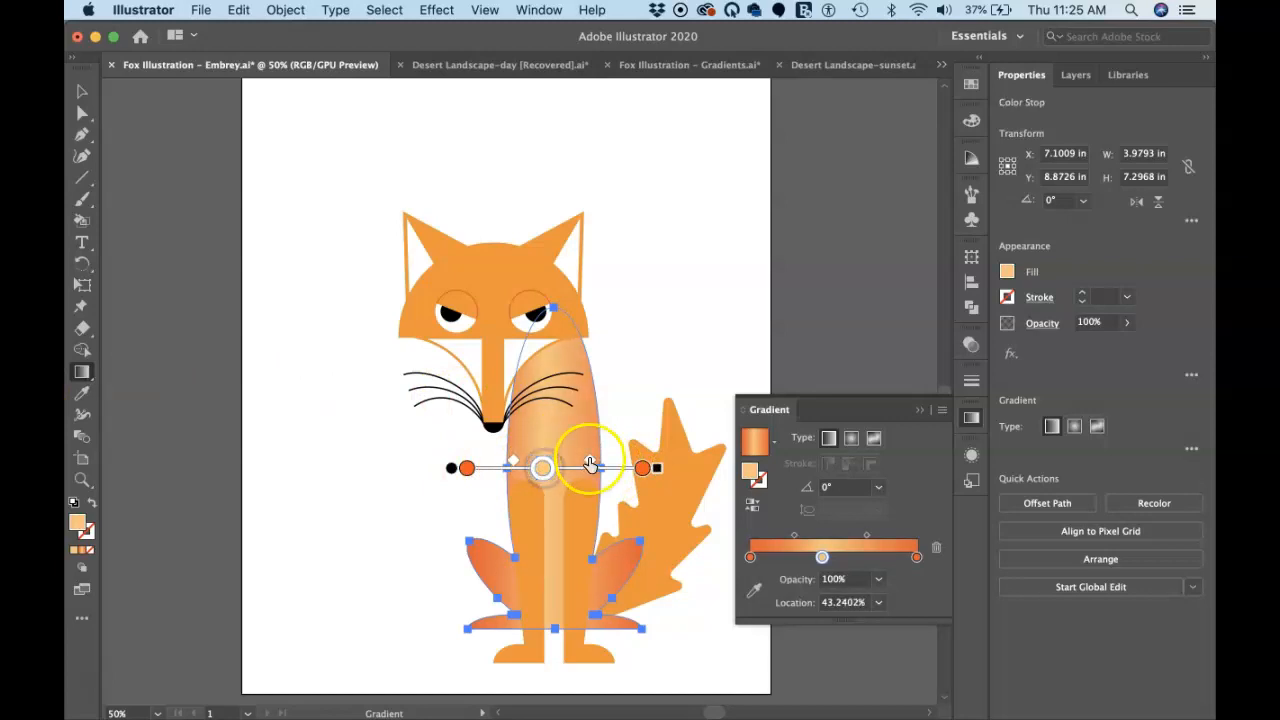
{"action": "left_click_drag", "start_coordinate": [596, 460], "coordinate": [597, 460]}
{"action": "left_click_drag", "start_coordinate": [515, 459], "coordinate": [502, 459]}
{"action": "left_click", "coordinate": [722, 547]}
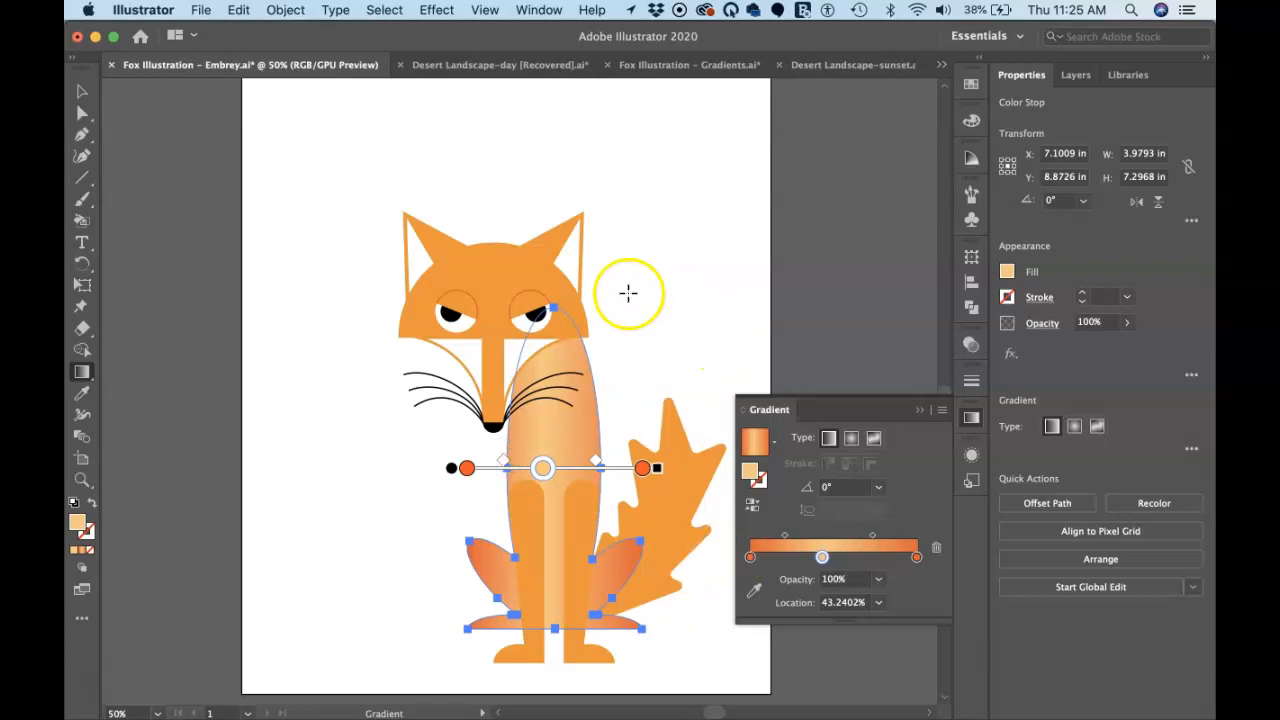
Fill the fox's head with the gradient as a radial fill and remove its red-orange centre stop
{"action": "left_click", "coordinate": [492, 269], "text": "super"}
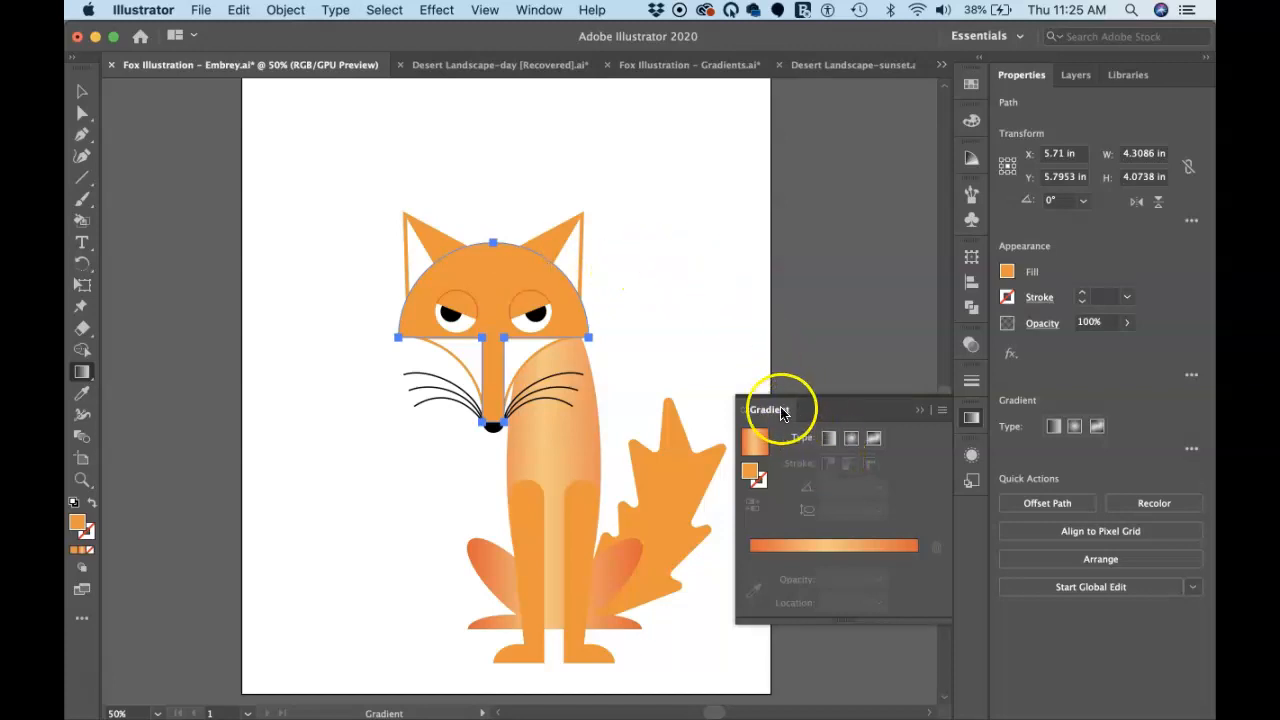
{"action": "left_click", "coordinate": [851, 439]}
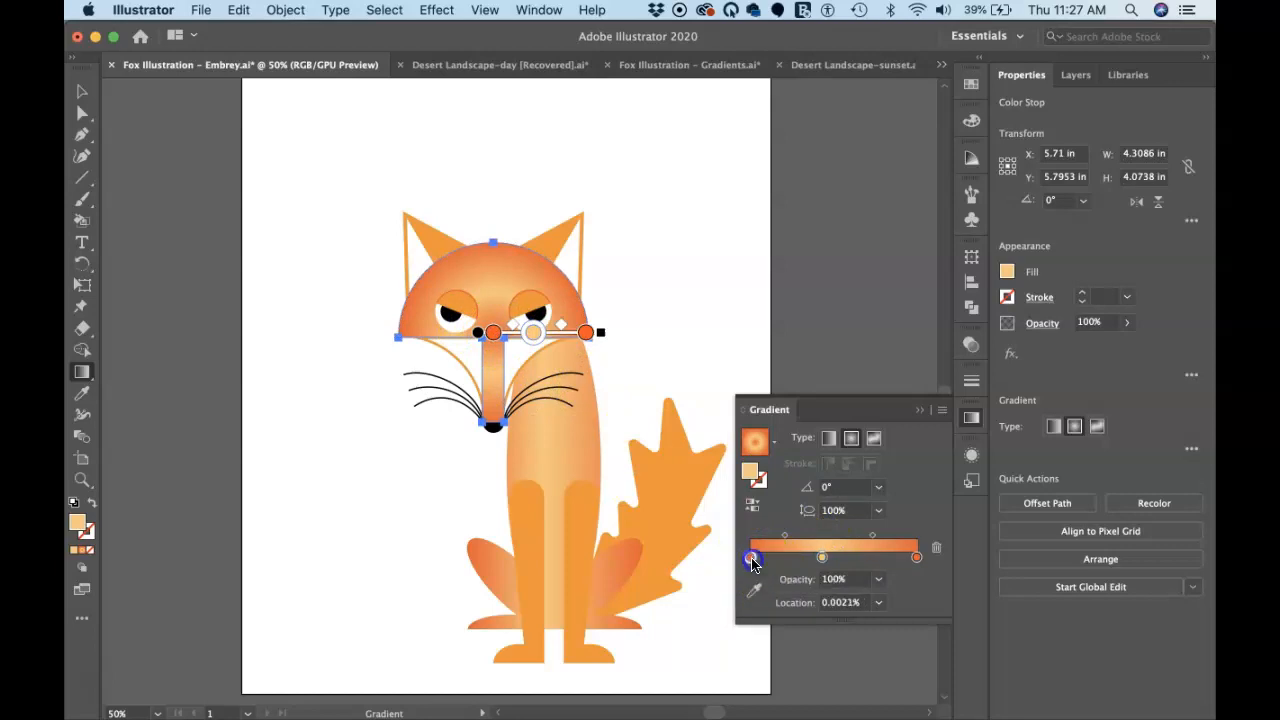
{"action": "left_click_drag", "start_coordinate": [752, 563], "coordinate": [689, 651]}
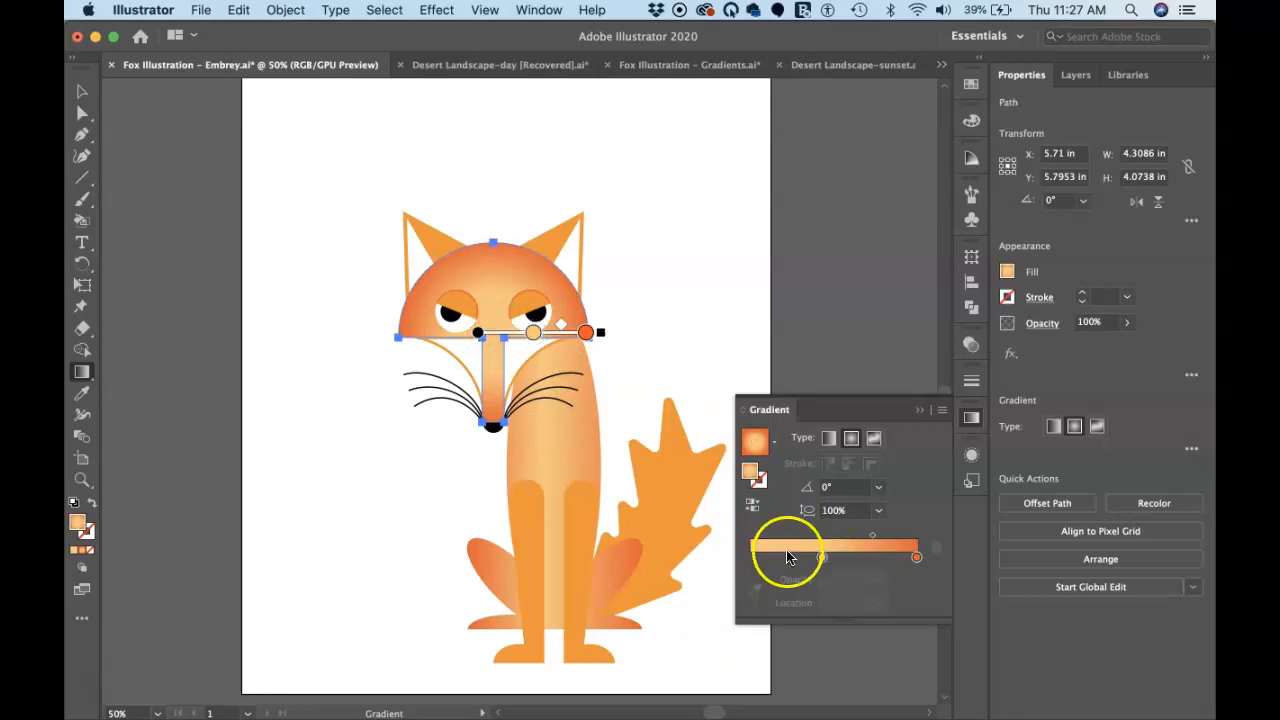
Move the light stop of the head's radial gradient to about 52% and shift its midpoint outward
{"action": "left_click", "coordinate": [546, 336]}
{"action": "mouse_move", "coordinate": [546, 336]}
{"action": "left_mouse_down"}
{"action": "mouse_move", "coordinate": [562, 336]}
{"action": "mouse_move", "coordinate": [540, 334]}
{"action": "left_mouse_up"}
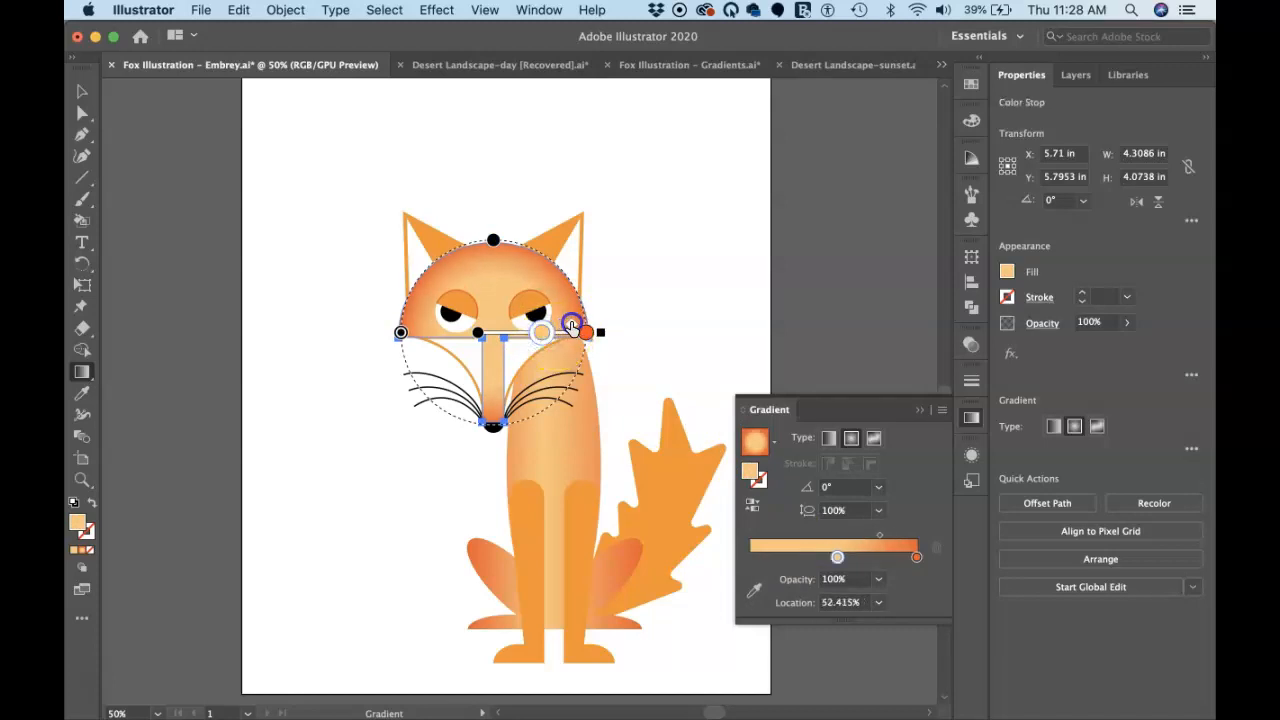
{"action": "left_click_drag", "start_coordinate": [566, 326], "coordinate": [572, 326]}
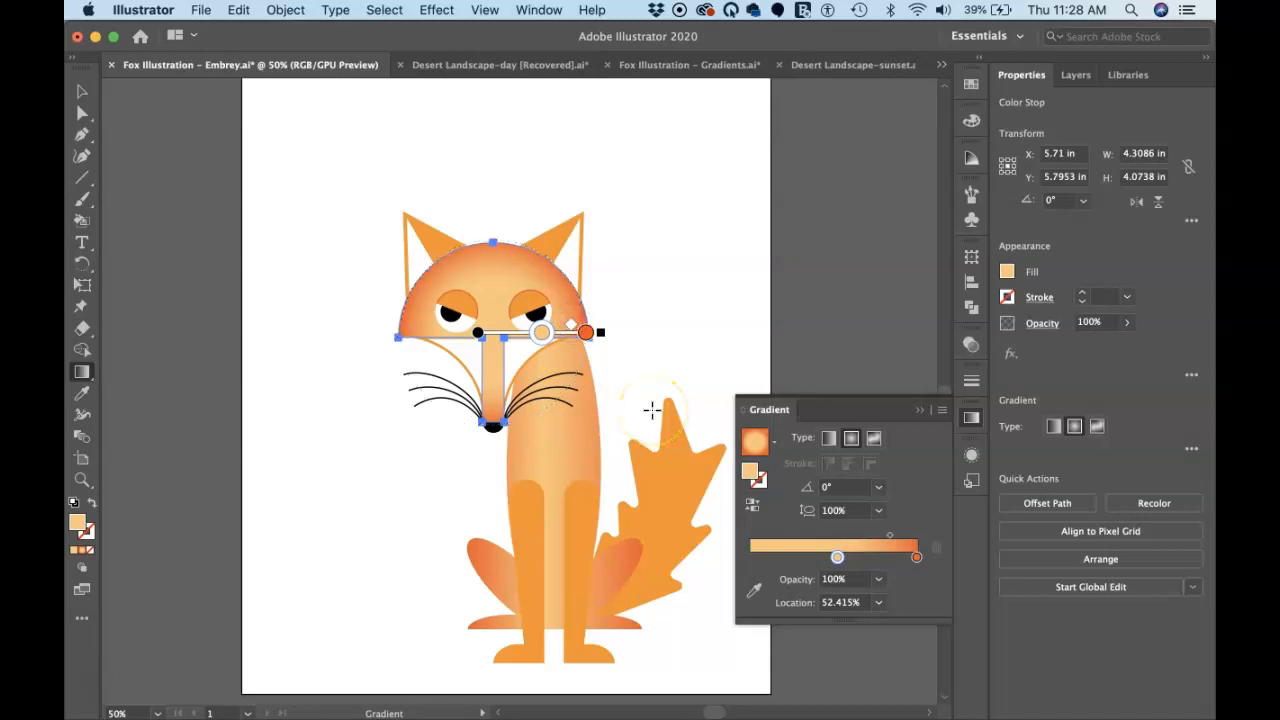
Select just the two eyelid shapes within the eye groups and fill them with the head's radial gradient
{"action": "left_click", "coordinate": [593, 375]}
{"action": "left_click", "coordinate": [423, 228]}
{"action": "left_click", "coordinate": [461, 309]}
{"action": "key", "text": "v"}
{"action": "left_click", "coordinate": [452, 306]}
{"action": "left_click", "coordinate": [533, 313]}
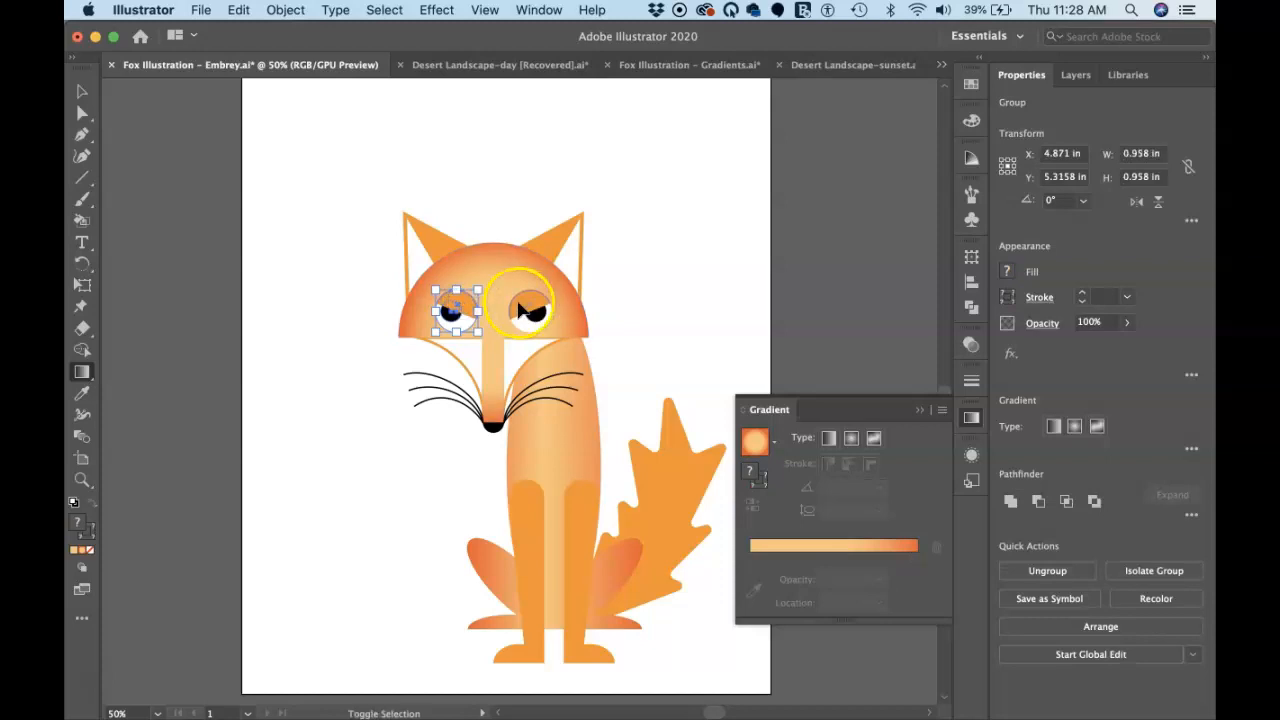
{"action": "scroll", "coordinate": [518, 310], "scroll_direction": "up", "scroll_amount": 10, "text": "alt"}
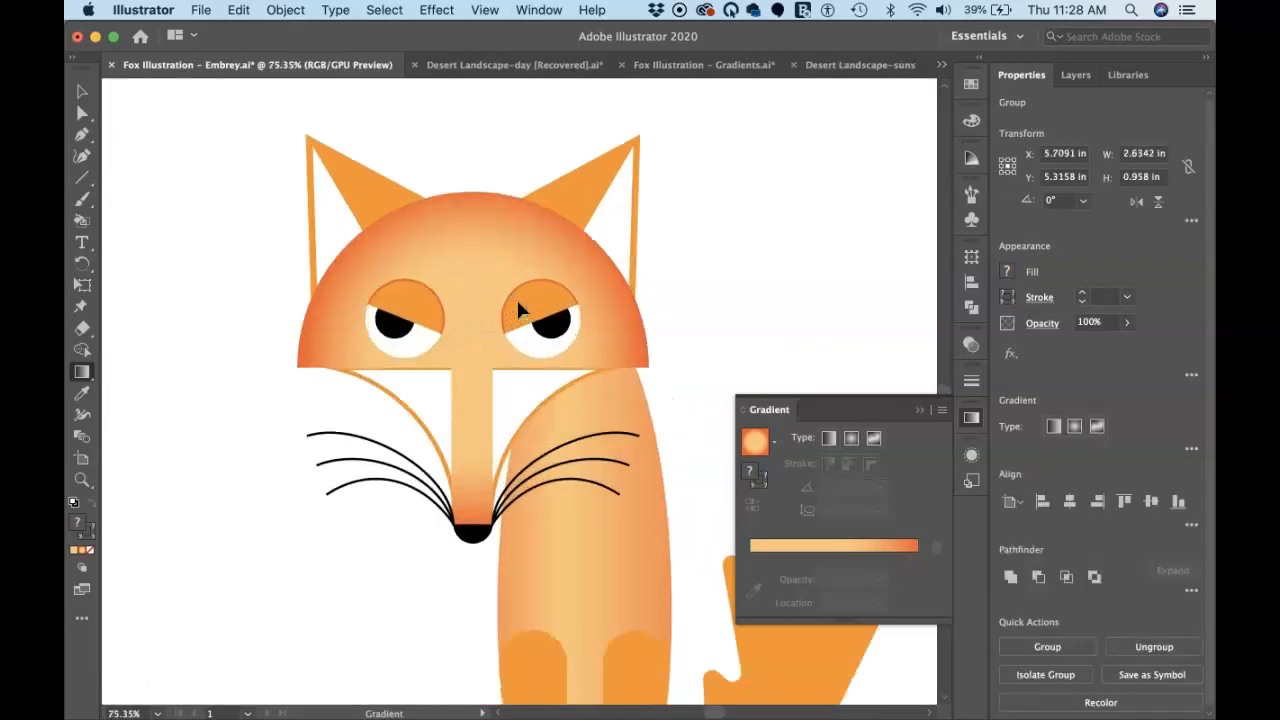
{"action": "left_click", "coordinate": [508, 298]}
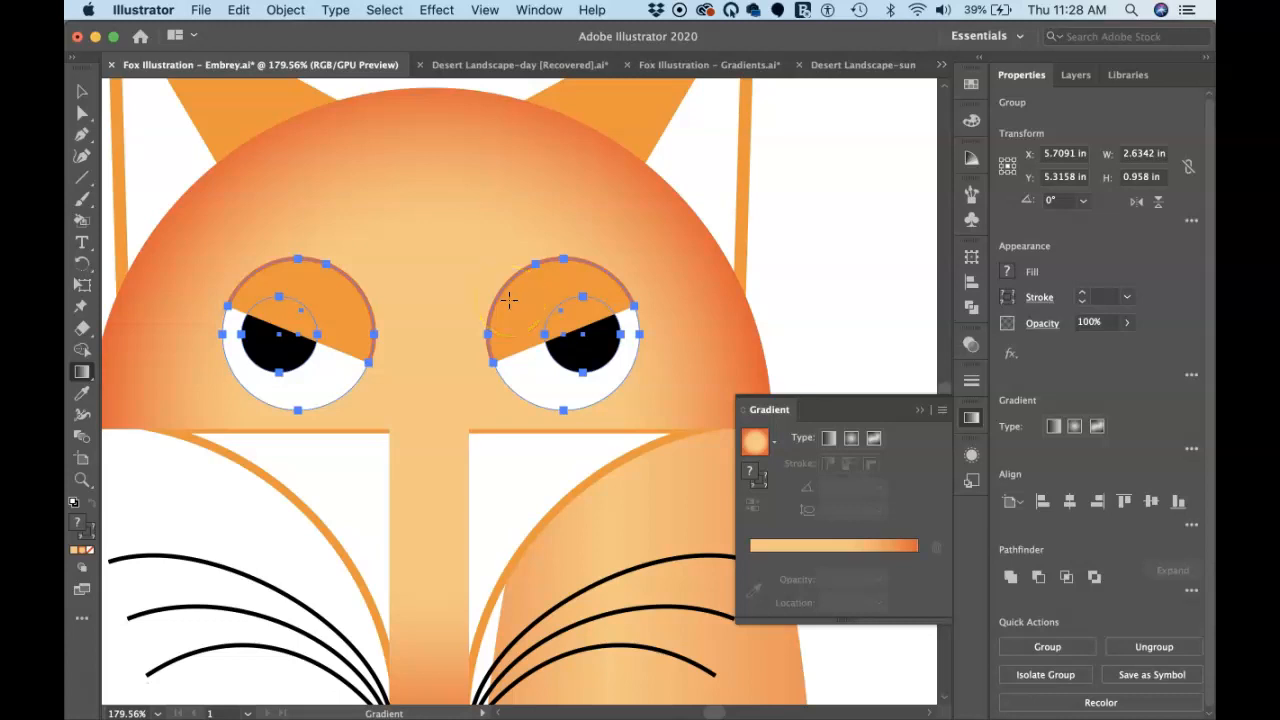
{"action": "key", "text": "a"}
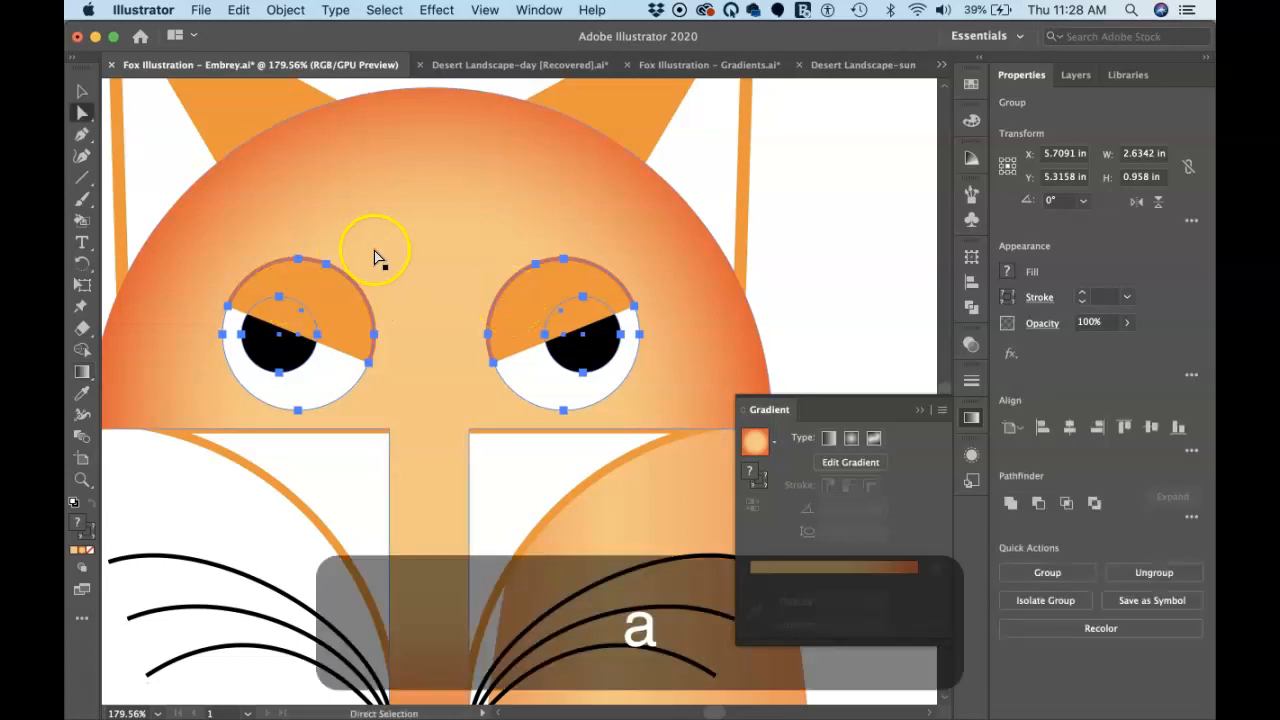
{"action": "left_click", "coordinate": [334, 294]}
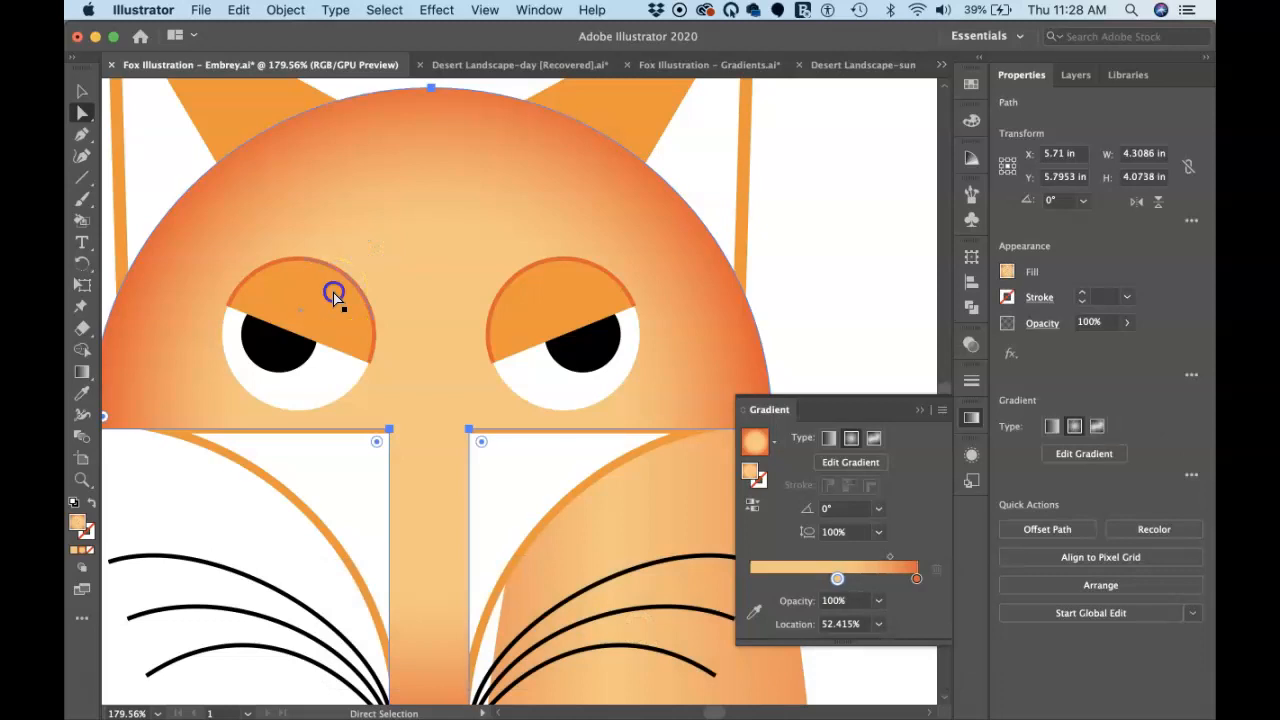
{"action": "left_click", "coordinate": [561, 295], "text": "shift"}
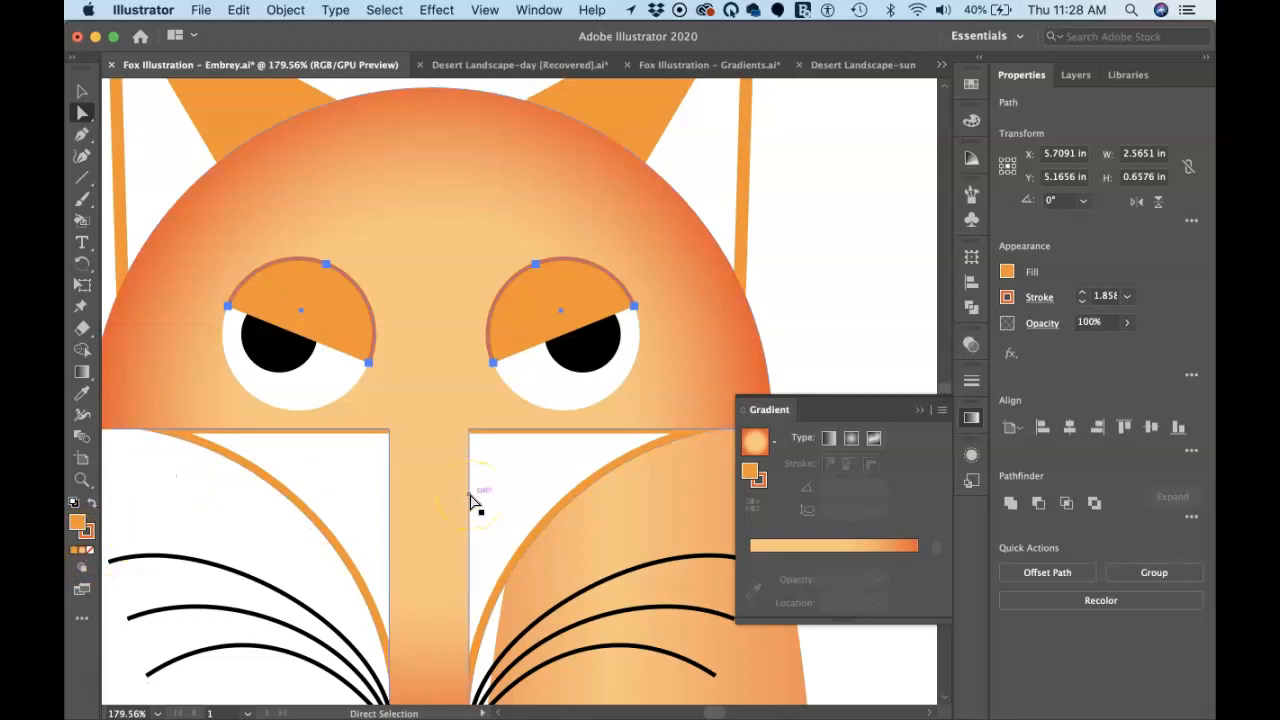
{"action": "key", "text": "period"}
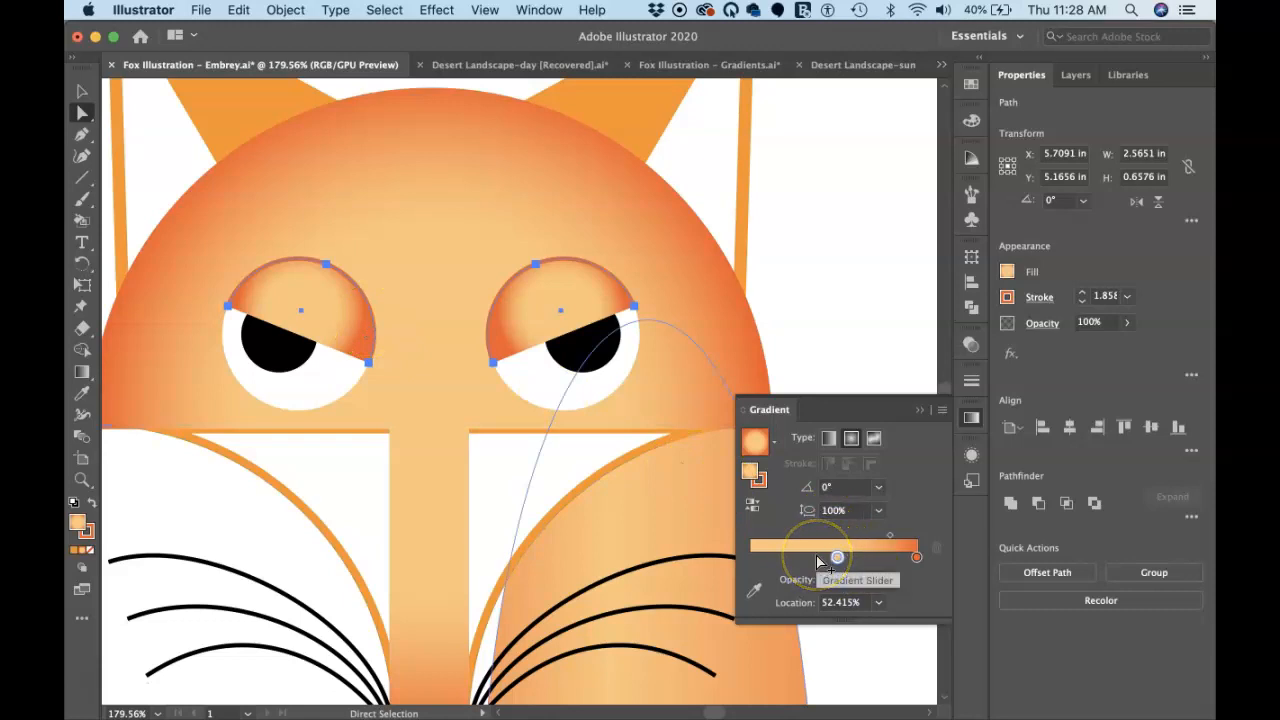
Reposition and rotate the left eyelid's radial gradient, enlarging its radius to match the eye's outline
{"action": "key", "text": "g"}
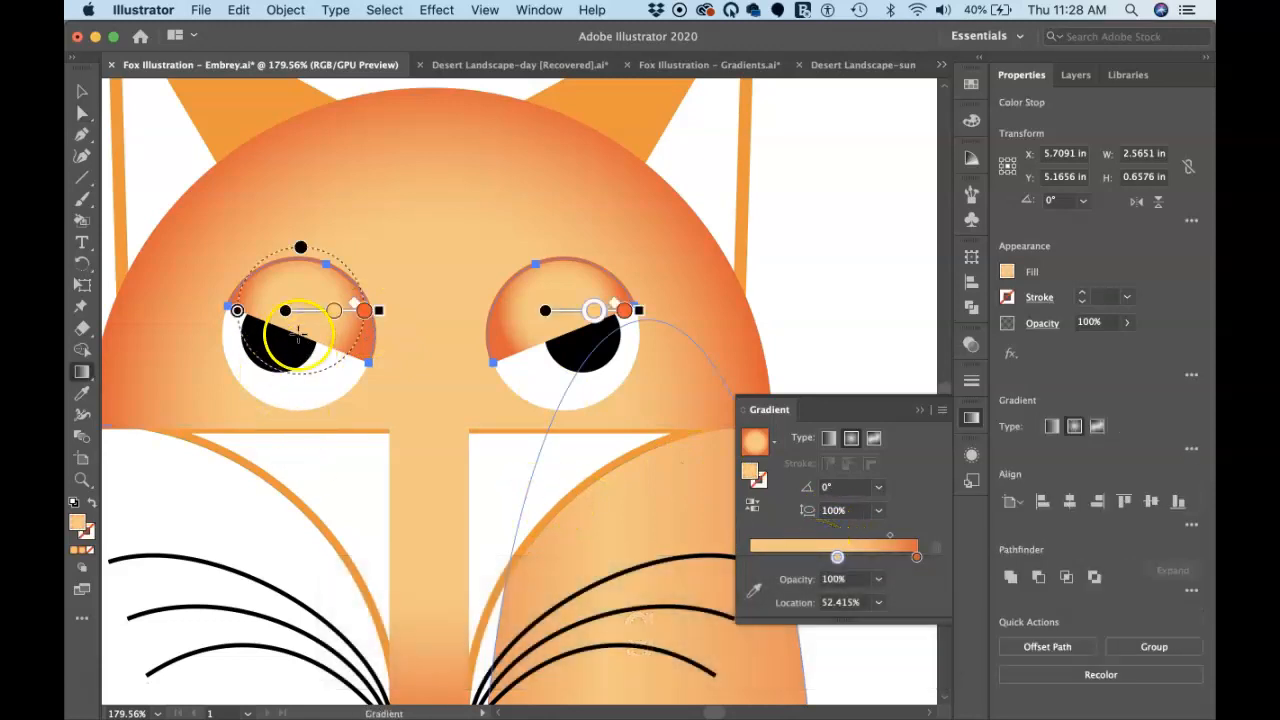
{"action": "mouse_move", "coordinate": [286, 311]}
{"action": "left_mouse_down"}
{"action": "mouse_move", "coordinate": [297, 287]}
{"action": "mouse_move", "coordinate": [301, 336]}
{"action": "mouse_move", "coordinate": [289, 318]}
{"action": "left_mouse_up"}
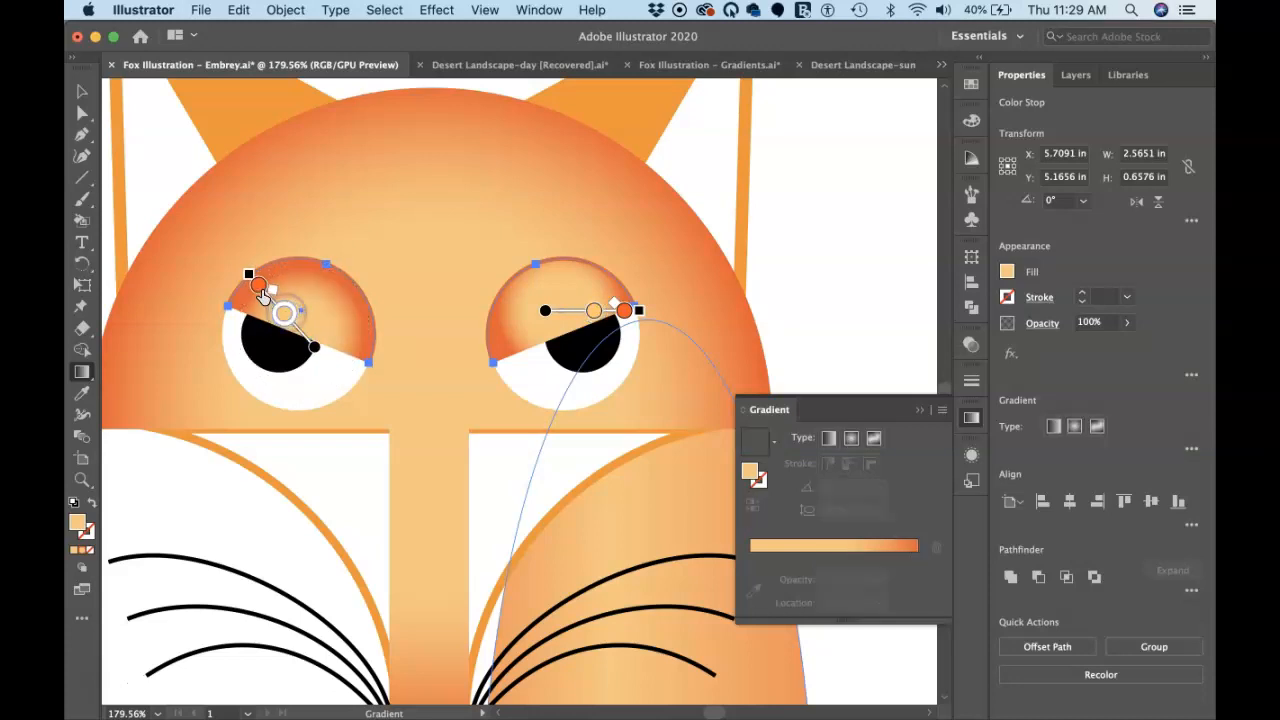
{"action": "left_click", "coordinate": [257, 287]}
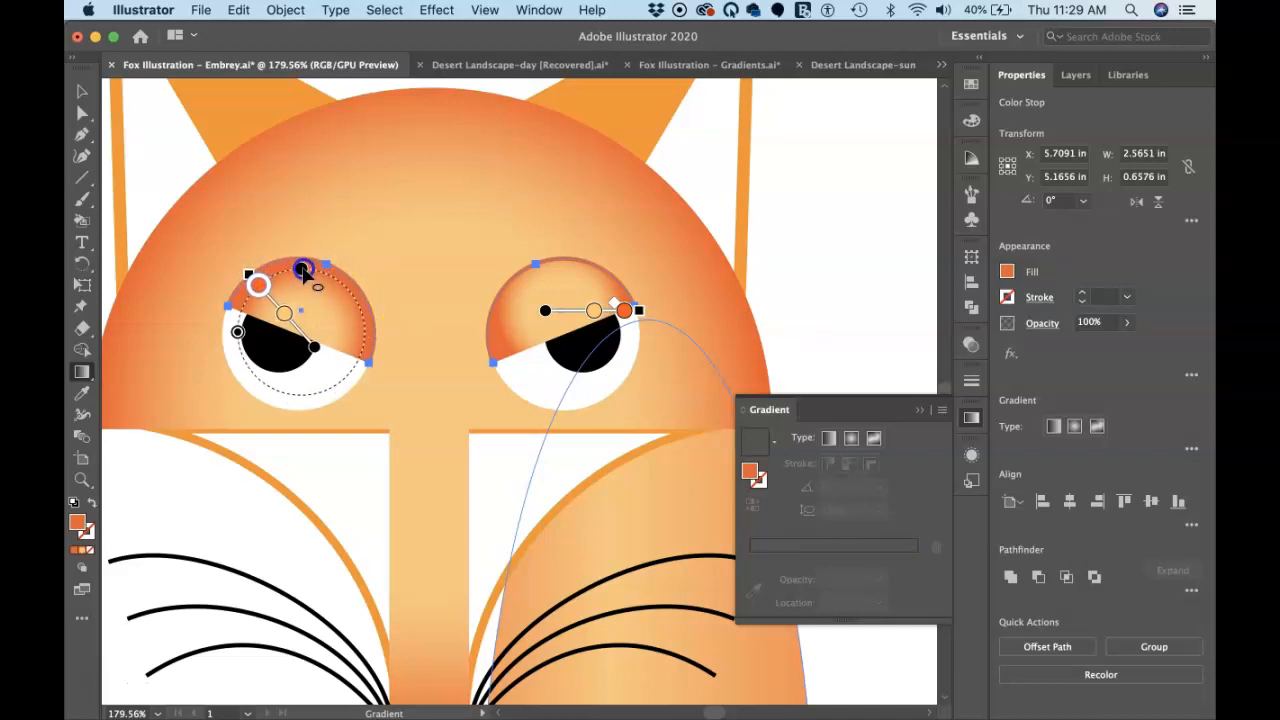
{"action": "left_click_drag", "start_coordinate": [237, 332], "coordinate": [222, 334]}
{"action": "left_click_drag", "start_coordinate": [301, 254], "coordinate": [301, 257]}
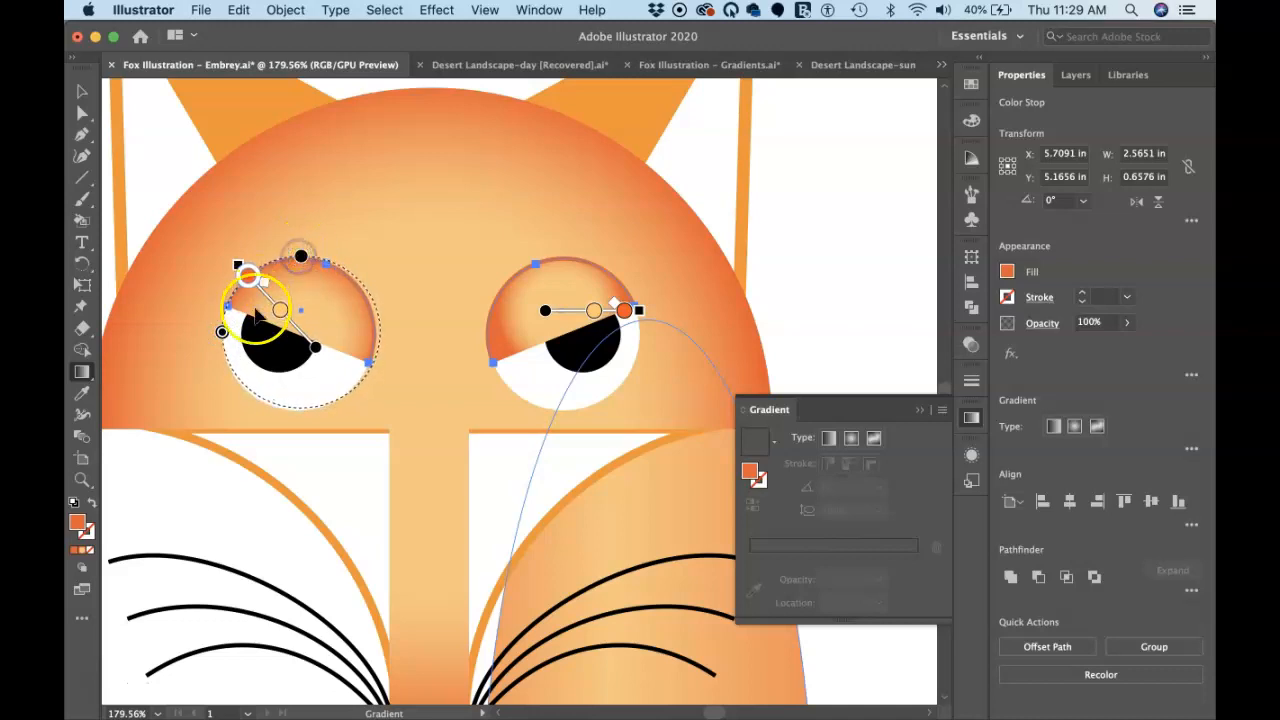
{"action": "left_click_drag", "start_coordinate": [222, 332], "coordinate": [218, 331]}
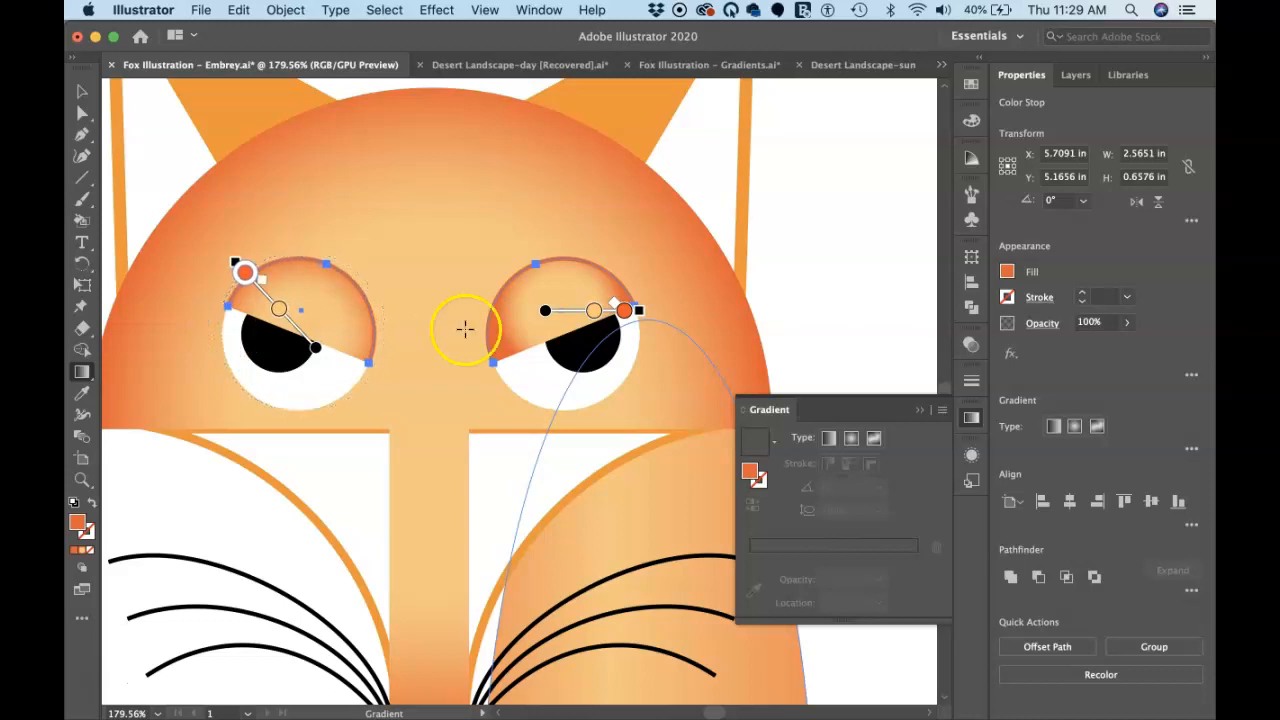
Lower the right eyelid's radial gradient to the eye's centre, enlarge it to the eye's outline, and move its light stop outward
{"action": "left_click_drag", "start_coordinate": [572, 314], "coordinate": [572, 339]}
{"action": "left_click", "coordinate": [570, 333]}
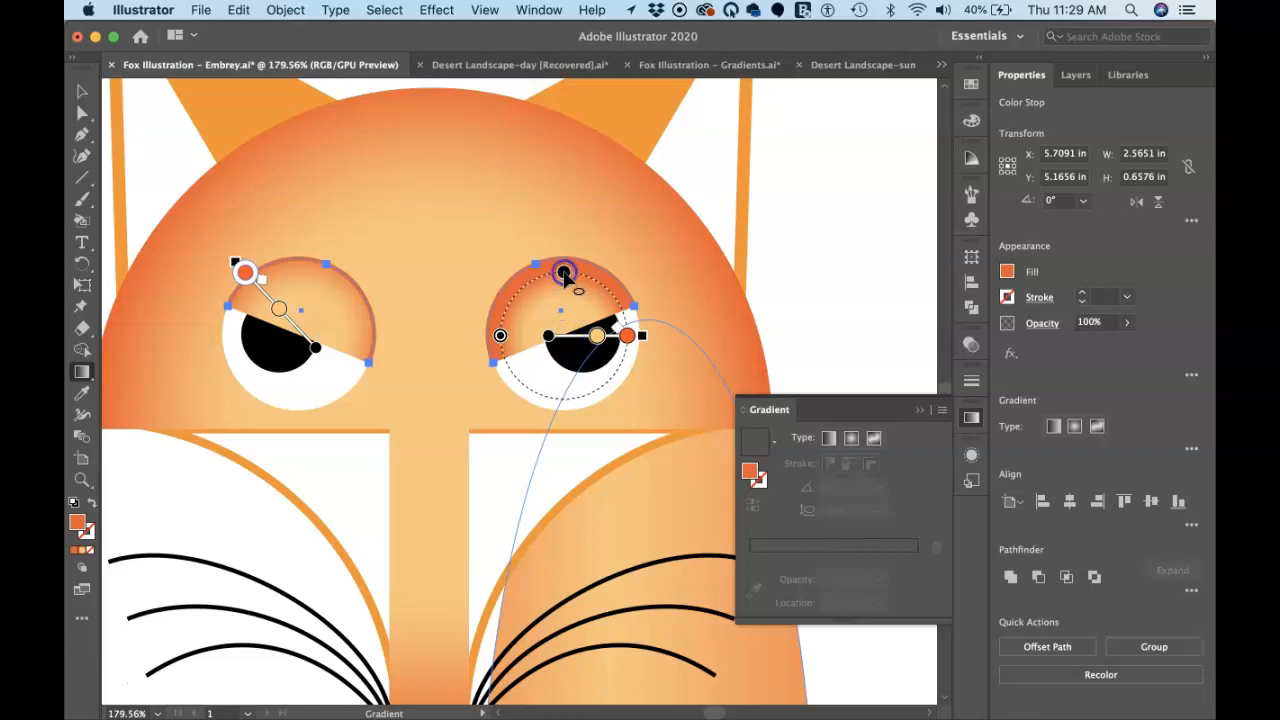
{"action": "left_click_drag", "start_coordinate": [500, 336], "coordinate": [485, 335]}
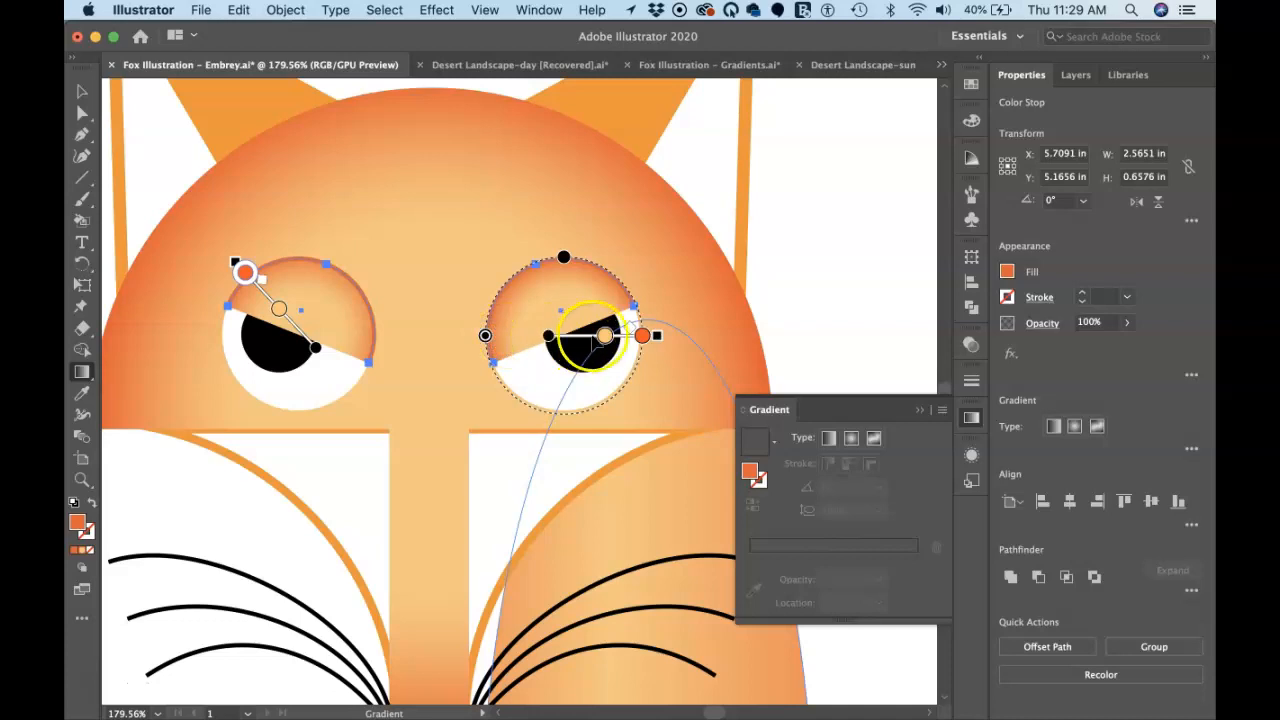
{"action": "left_click", "coordinate": [607, 337]}
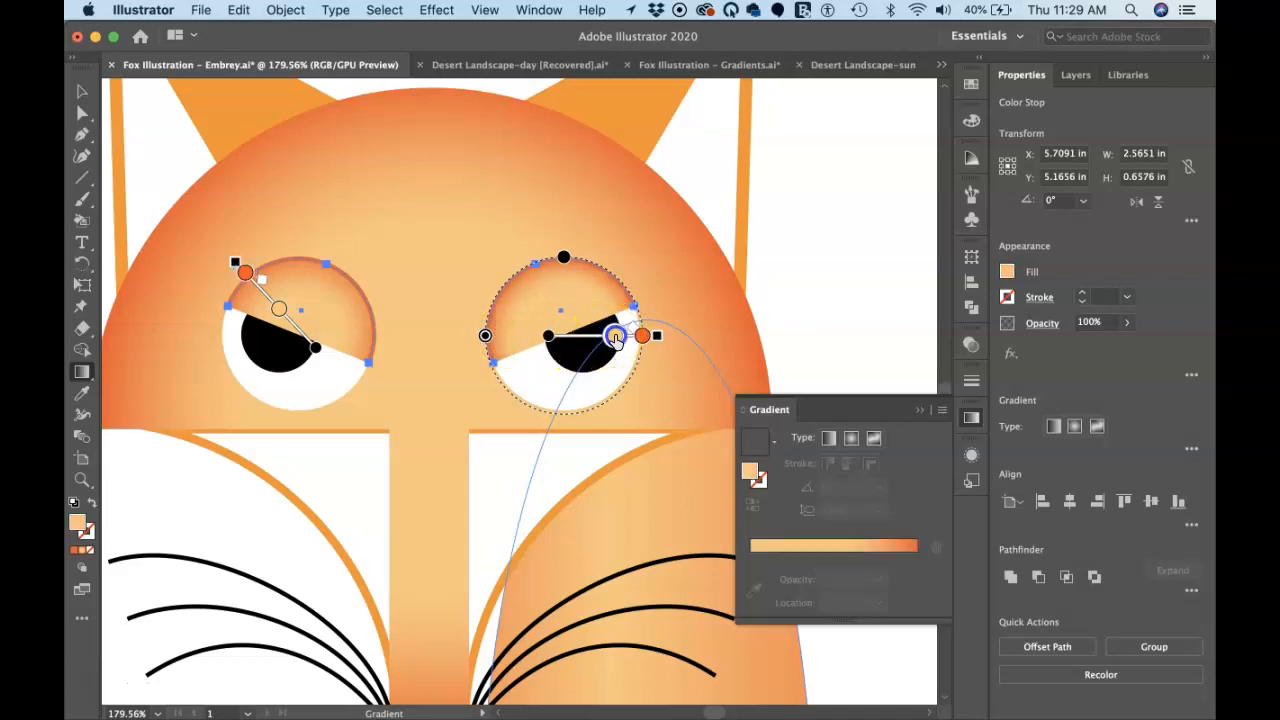
{"action": "left_click", "coordinate": [616, 340]}
{"action": "left_click", "coordinate": [808, 208]}
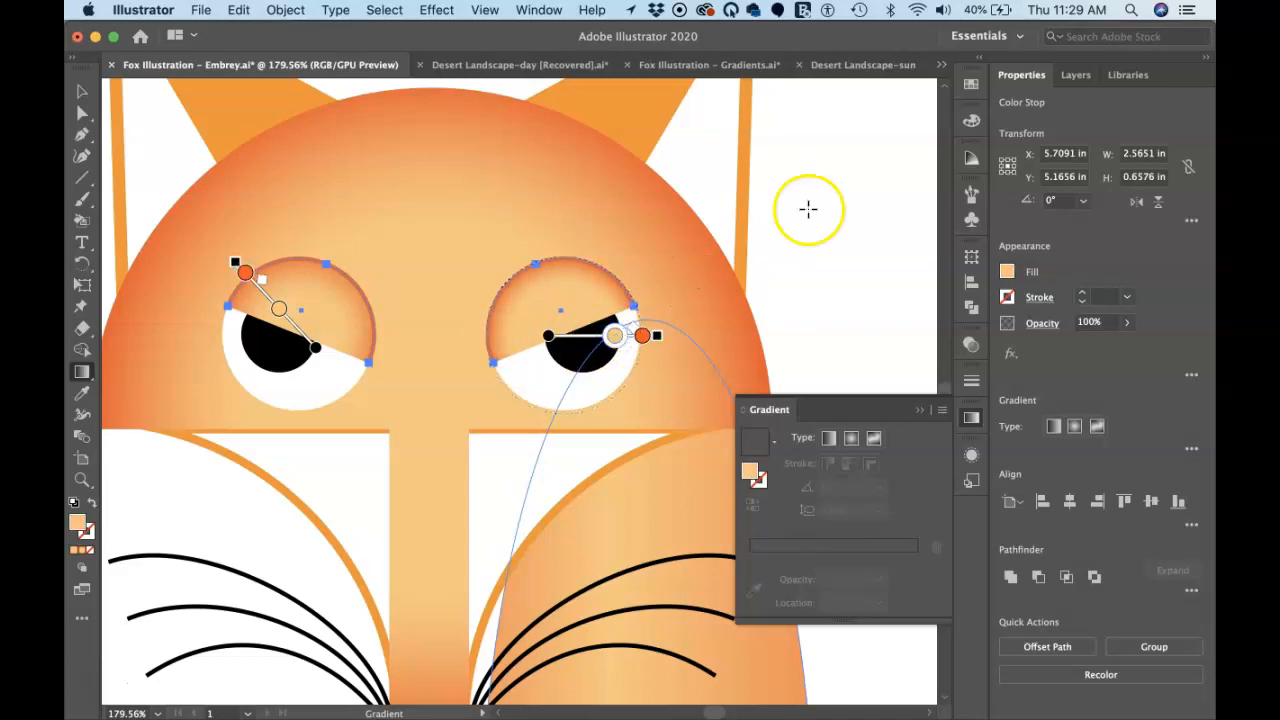
{"action": "left_click", "coordinate": [808, 210]}
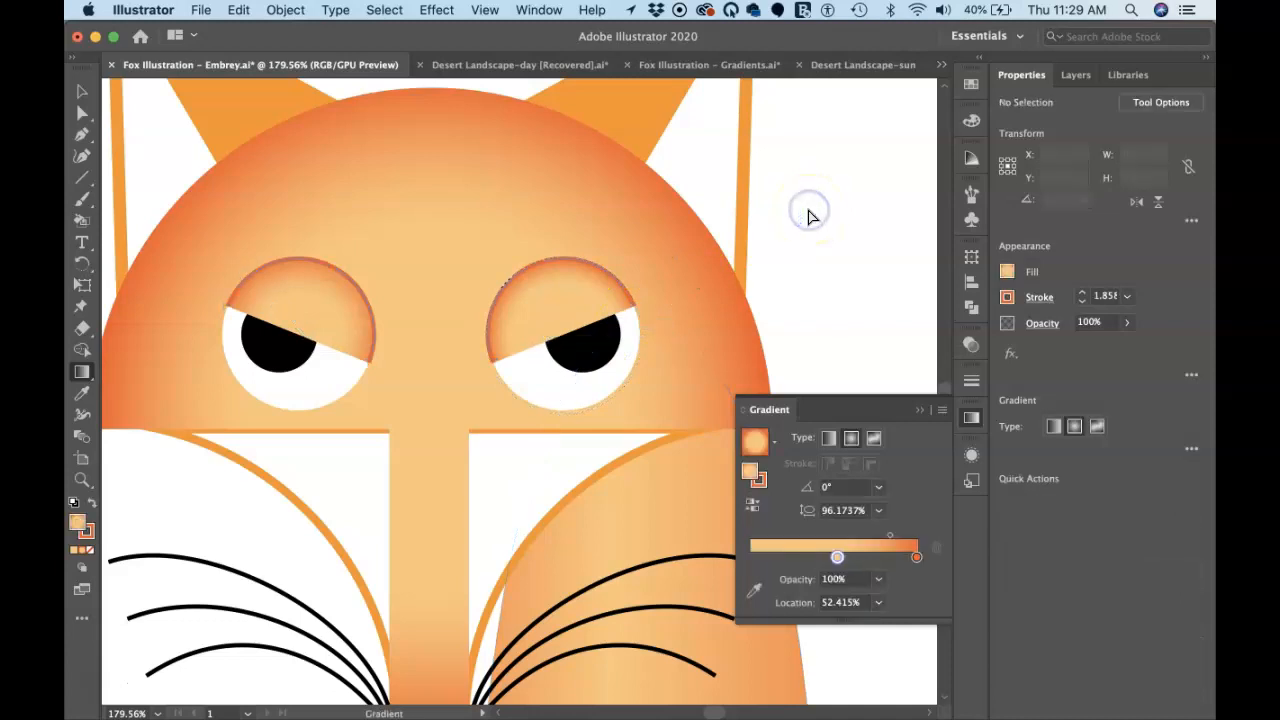
{"action": "left_click", "coordinate": [780, 209]}
Apply the gradient to the upper triangle of the fox's left ear and change it to a linear gradient
{"action": "left_click", "coordinate": [479, 315]}
{"action": "scroll", "coordinate": [479, 315], "scroll_direction": "up", "scroll_amount": 4}
{"action": "left_click", "coordinate": [216, 286]}
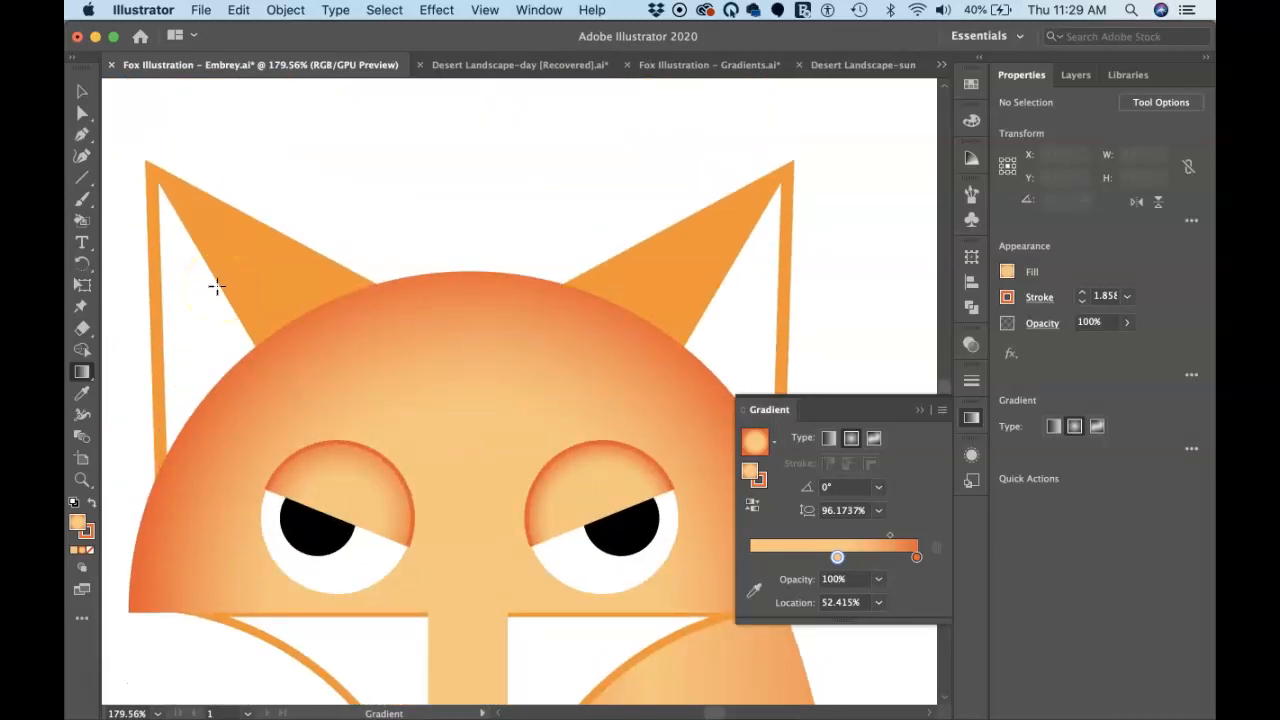
{"action": "left_click", "coordinate": [247, 268], "text": "super"}
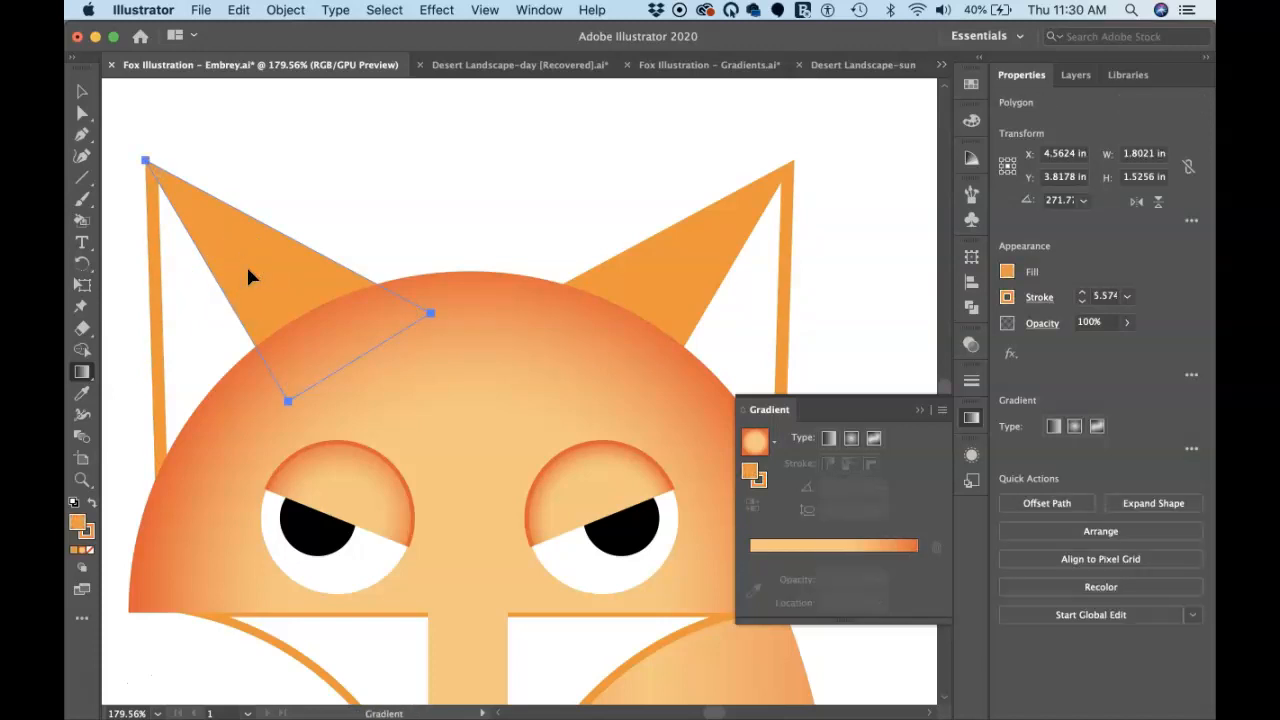
{"action": "left_click", "coordinate": [248, 270]}
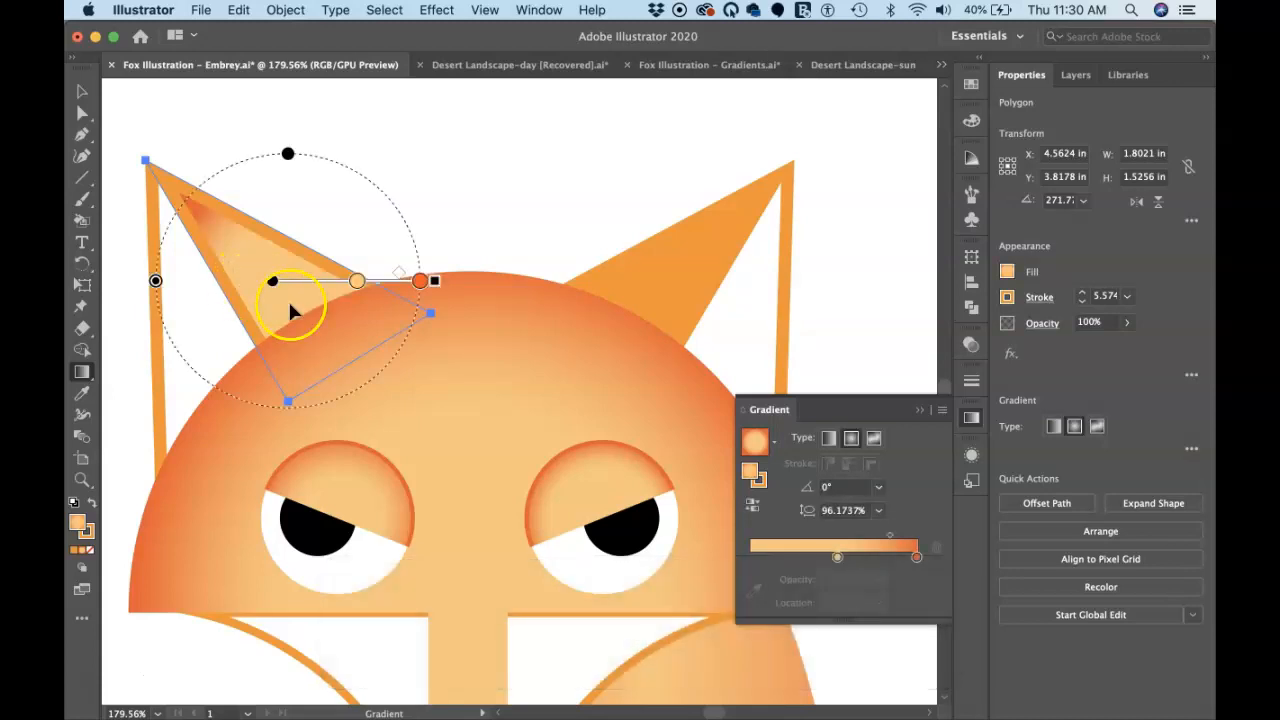
{"action": "left_click", "coordinate": [829, 440]}
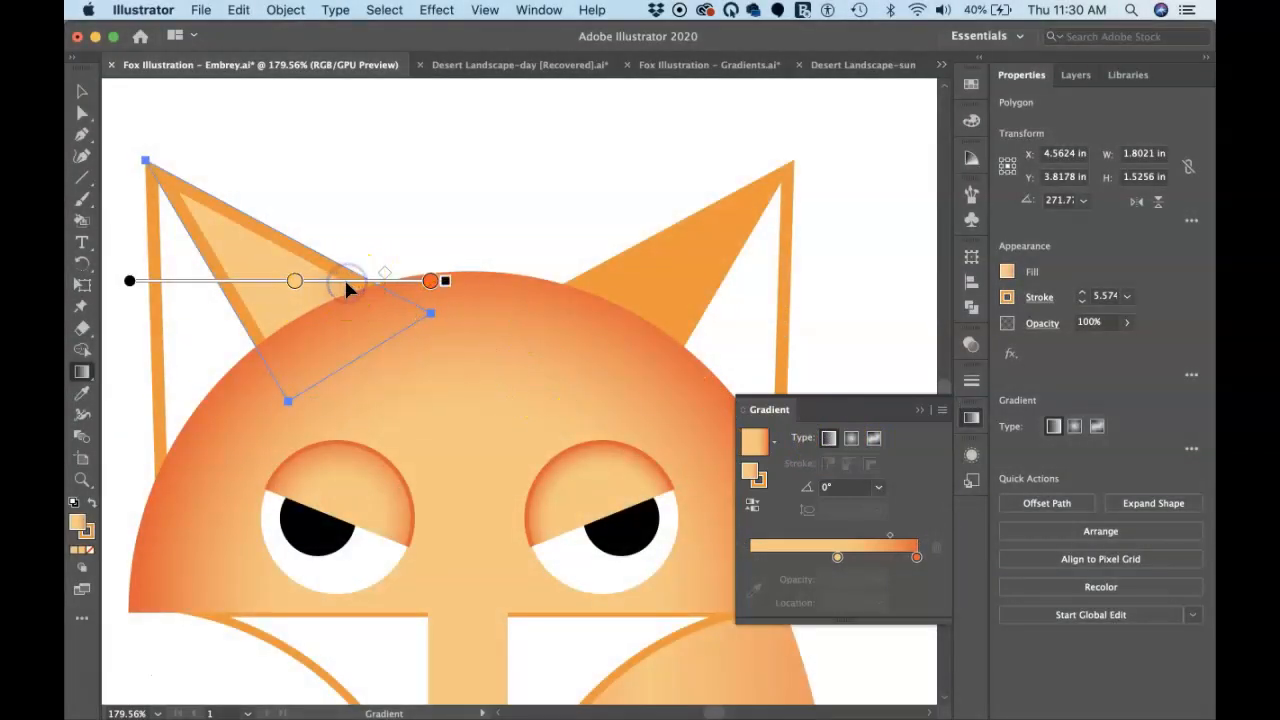
Rotate the left ear's linear gradient to about -53° and reposition it so the red-orange end falls toward the head
{"action": "mouse_move", "coordinate": [346, 288]}
{"action": "left_mouse_down"}
{"action": "mouse_move", "coordinate": [444, 315]}
{"action": "mouse_move", "coordinate": [489, 289]}
{"action": "left_mouse_up"}
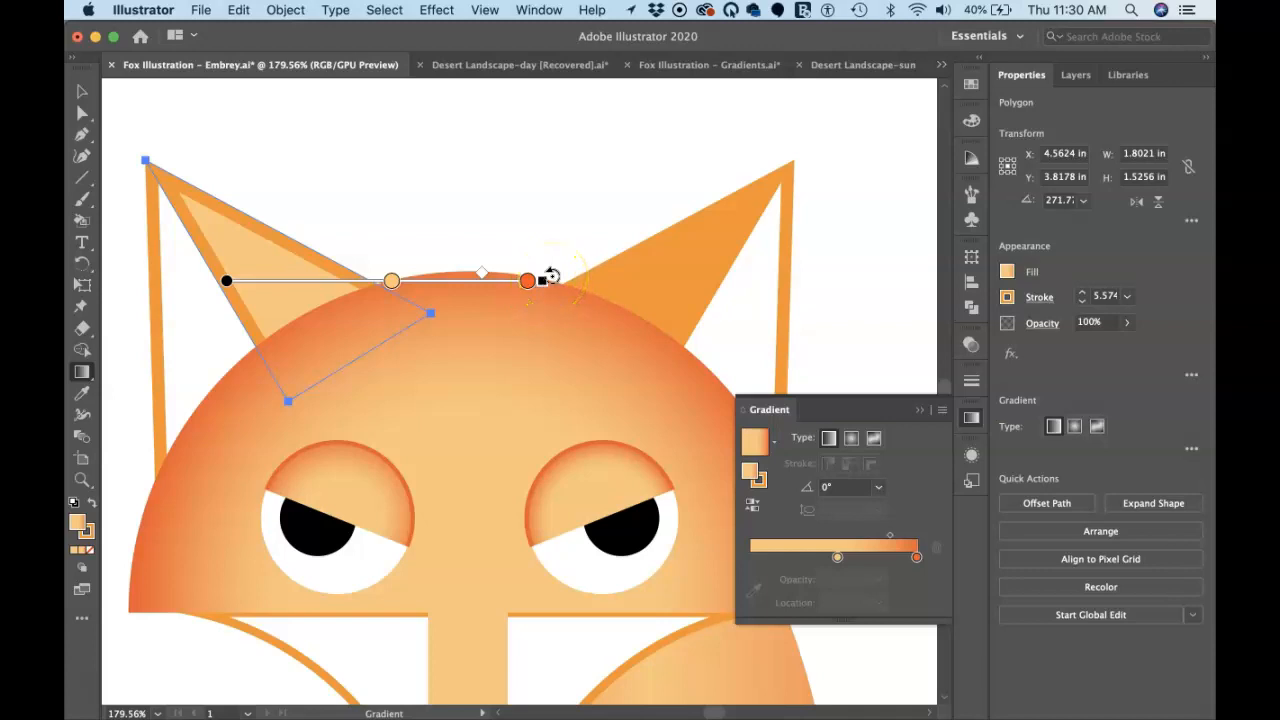
{"action": "mouse_move", "coordinate": [551, 277]}
{"action": "left_mouse_down"}
{"action": "mouse_move", "coordinate": [509, 217]}
{"action": "mouse_move", "coordinate": [277, 157]}
{"action": "mouse_move", "coordinate": [426, 277]}
{"action": "mouse_move", "coordinate": [409, 383]}
{"action": "mouse_move", "coordinate": [372, 452]}
{"action": "left_mouse_up"}
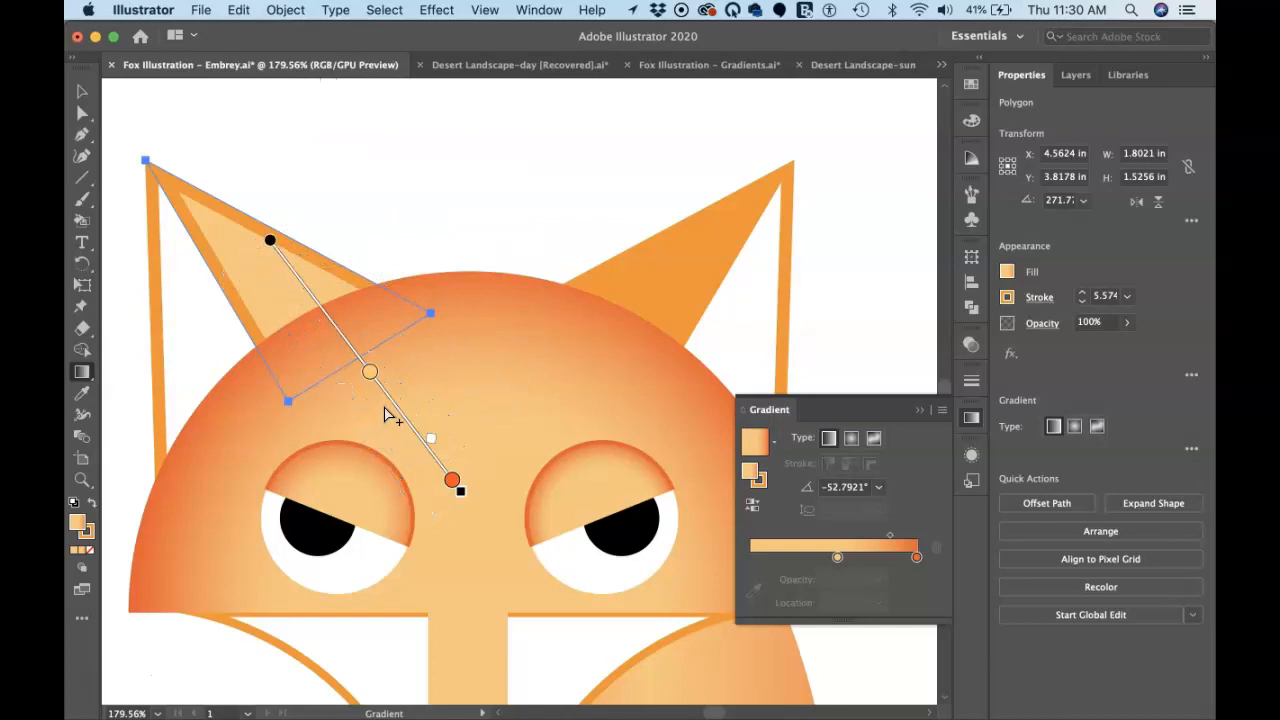
{"action": "mouse_move", "coordinate": [392, 397]}
{"action": "left_mouse_down"}
{"action": "mouse_move", "coordinate": [309, 354]}
{"action": "mouse_move", "coordinate": [277, 299]}
{"action": "left_mouse_up"}
{"action": "left_click", "coordinate": [357, 356]}
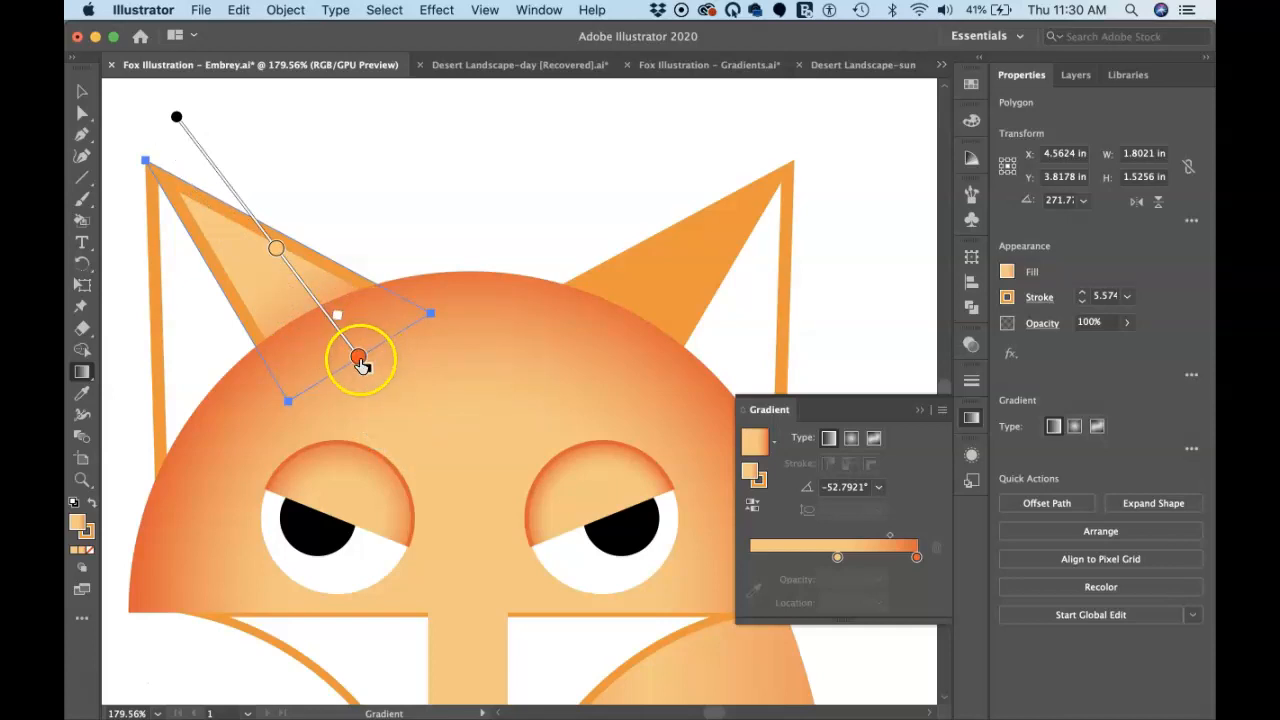
Move the left ear gradient's red-orange stop inward to the base of the ear and its light stop to about 20%
{"action": "left_click_drag", "start_coordinate": [355, 358], "coordinate": [320, 311]}
{"action": "left_click_drag", "start_coordinate": [277, 250], "coordinate": [230, 189]}
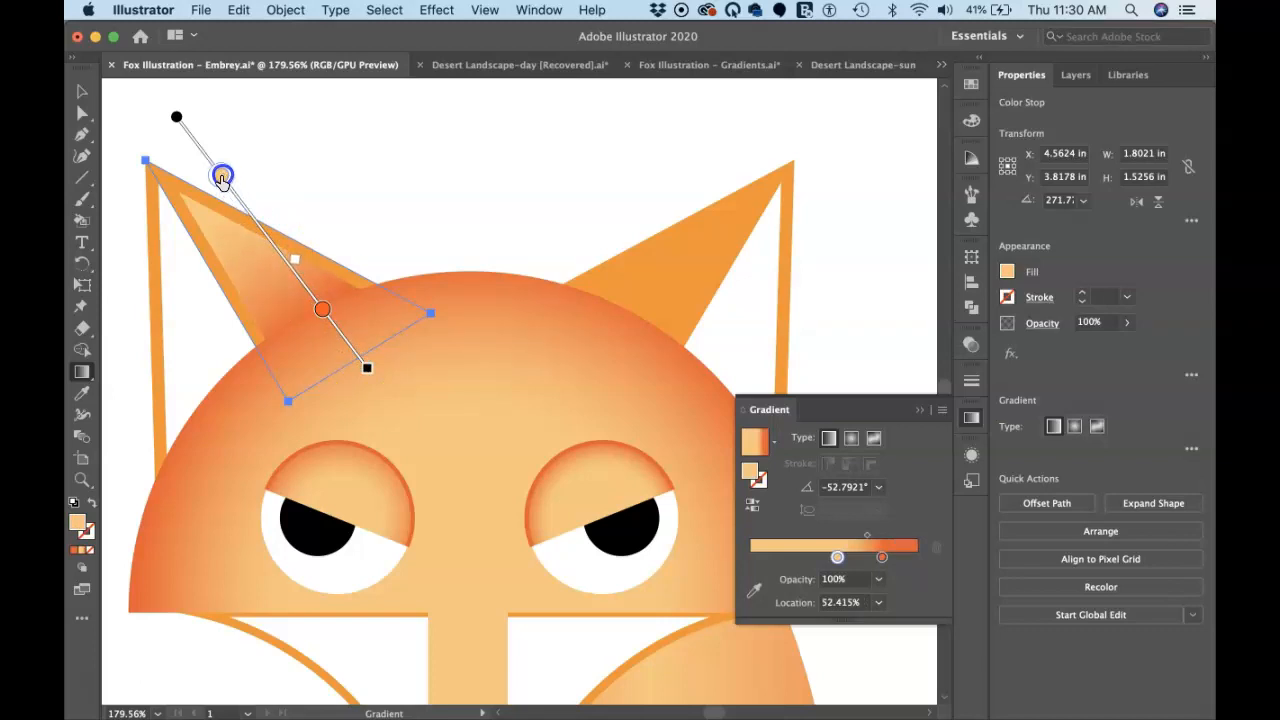
{"action": "left_click_drag", "start_coordinate": [222, 178], "coordinate": [221, 175]}
{"action": "left_click", "coordinate": [506, 320]}
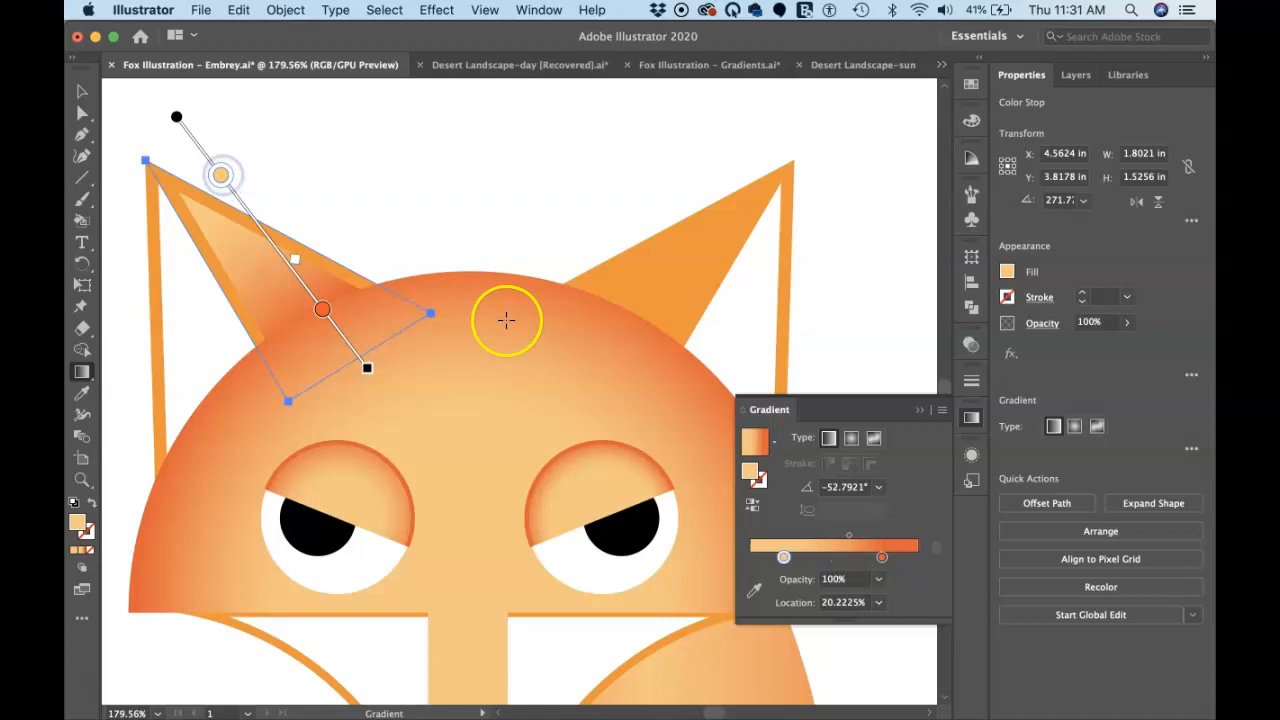
Apply the same linear gradient to the right ear's triangle, rotate it to about -130°, and shift it up along the ear
{"action": "key", "text": "a"}
{"action": "left_click", "coordinate": [670, 258]}
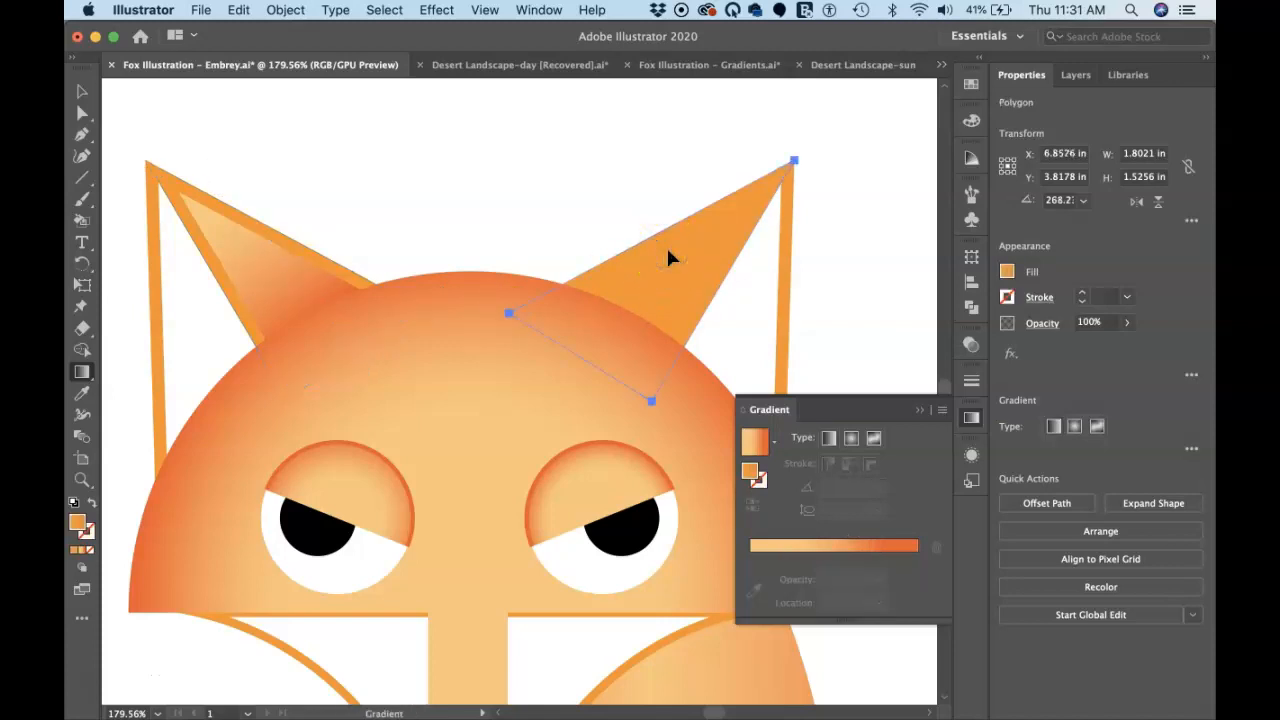
{"action": "key", "text": "g"}
{"action": "left_click", "coordinate": [666, 245]}
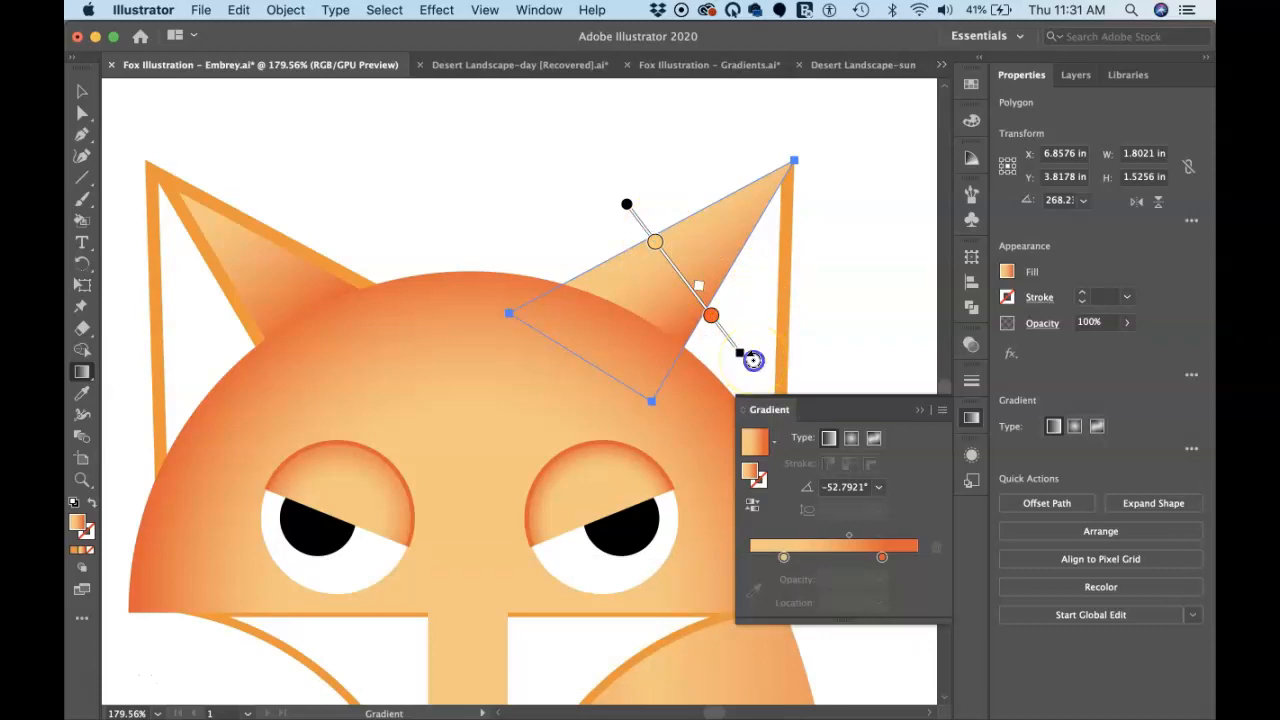
{"action": "mouse_move", "coordinate": [750, 360]}
{"action": "left_mouse_down"}
{"action": "mouse_move", "coordinate": [646, 397]}
{"action": "mouse_move", "coordinate": [486, 363]}
{"action": "mouse_move", "coordinate": [506, 371]}
{"action": "left_mouse_up"}
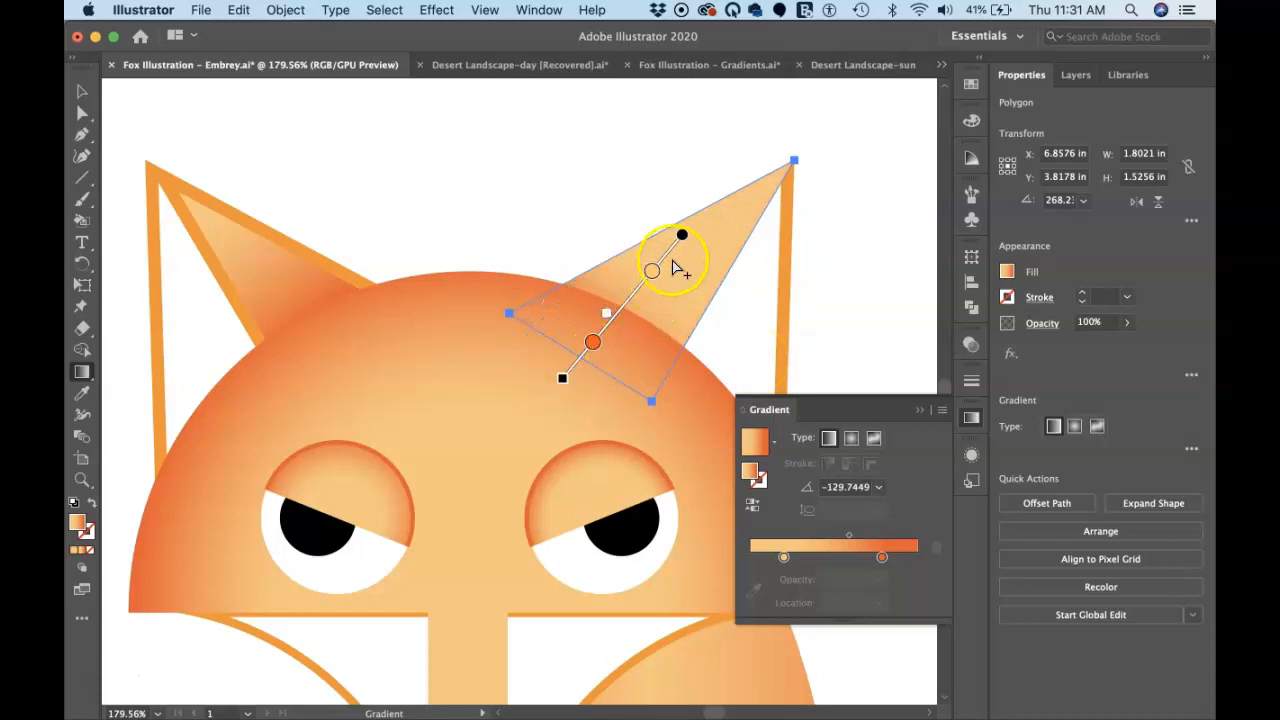
{"action": "mouse_move", "coordinate": [680, 234]}
{"action": "left_mouse_down"}
{"action": "mouse_move", "coordinate": [752, 192]}
{"action": "mouse_move", "coordinate": [737, 230]}
{"action": "left_mouse_up"}
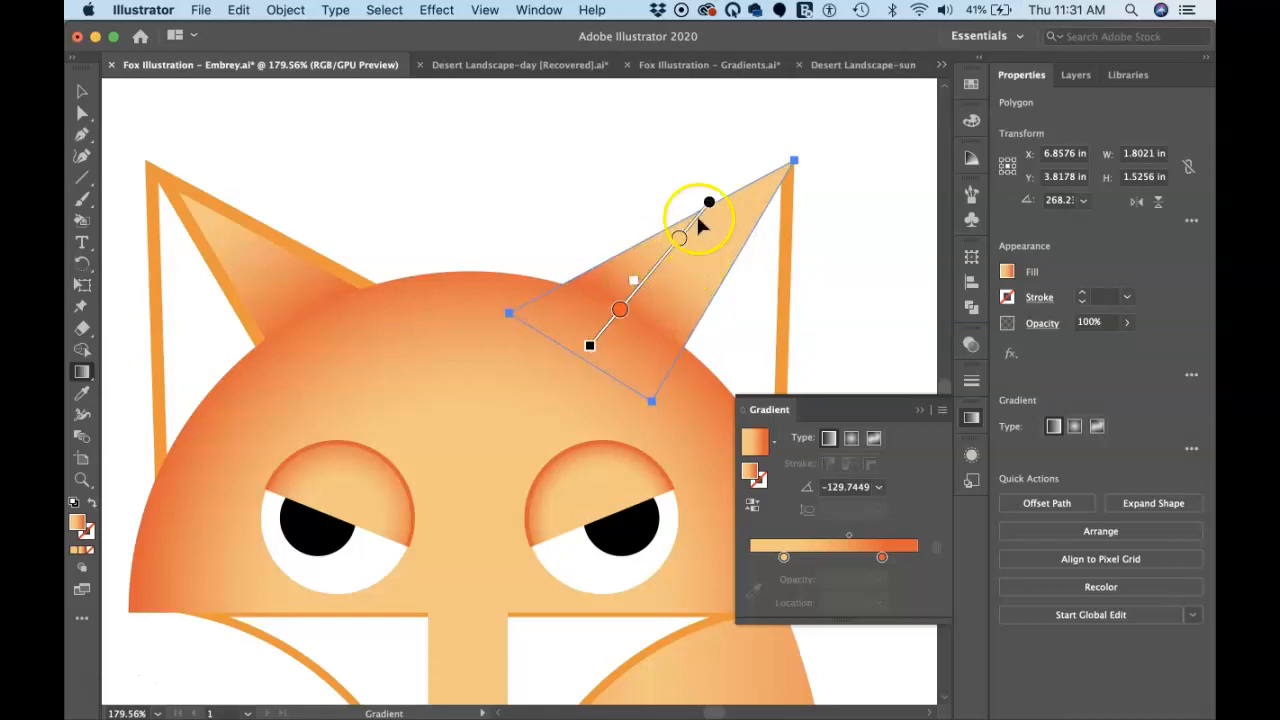
Extend the right ear's linear gradient toward the ear tip and set its light stop to about 23%
{"action": "left_click_drag", "start_coordinate": [590, 346], "coordinate": [545, 418]}
{"action": "left_click_drag", "start_coordinate": [599, 336], "coordinate": [670, 305]}
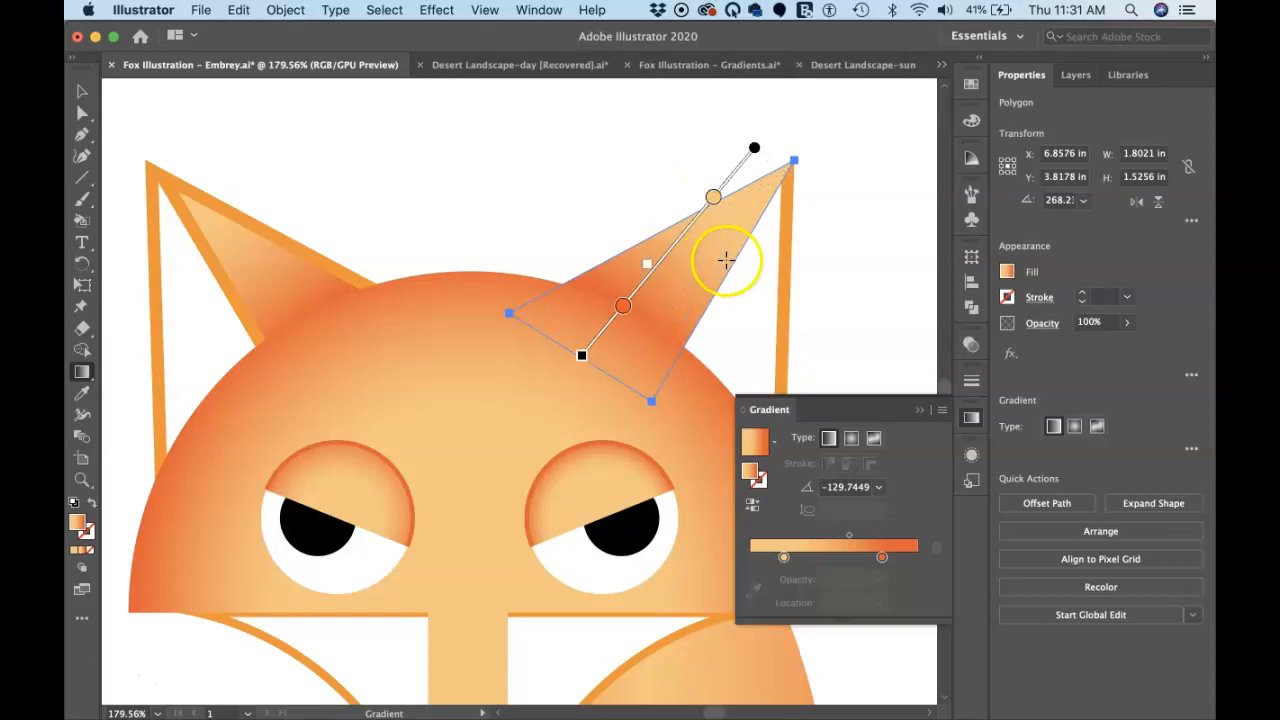
{"action": "left_click_drag", "start_coordinate": [713, 203], "coordinate": [706, 212]}
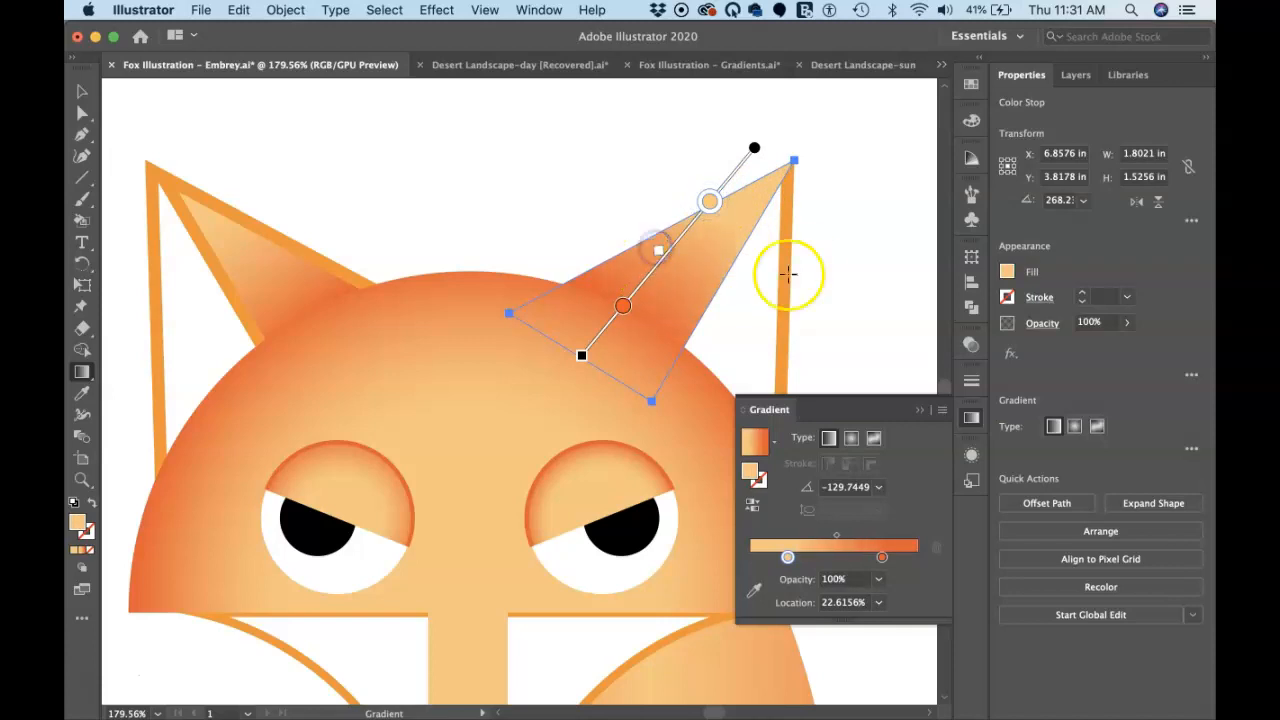
{"action": "left_click", "coordinate": [813, 258]}
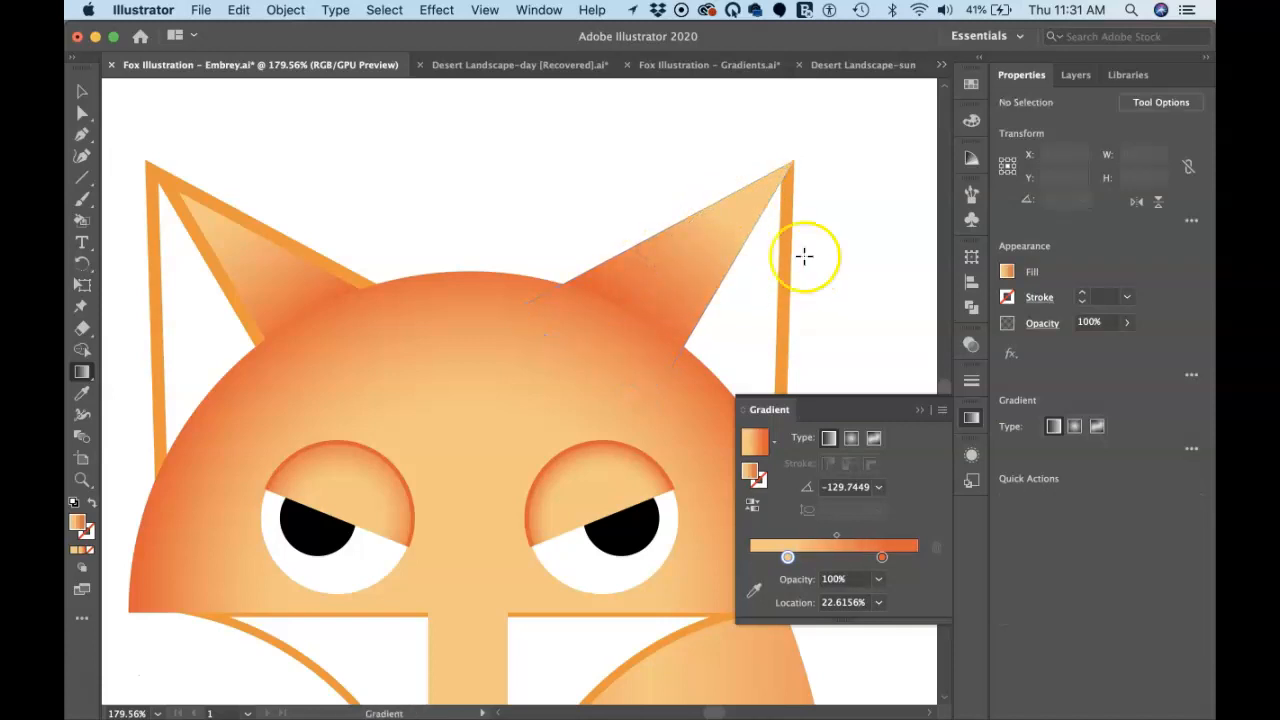
Select the fox's tail and apply a freeform gradient to it
{"action": "scroll", "coordinate": [405, 433], "scroll_direction": "down", "scroll_amount": 2}
{"action": "scroll", "coordinate": [405, 433], "scroll_direction": "down", "scroll_amount": 4}
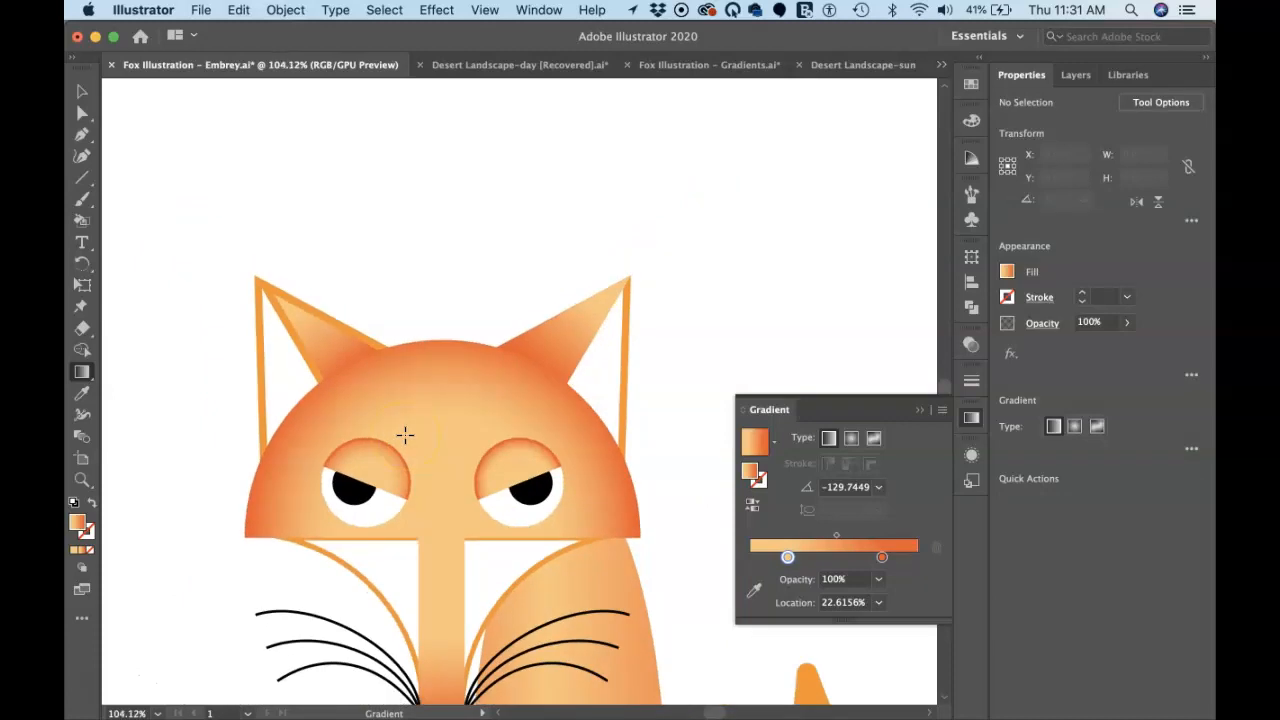
{"action": "scroll", "coordinate": [405, 433], "scroll_direction": "down", "scroll_amount": 5}
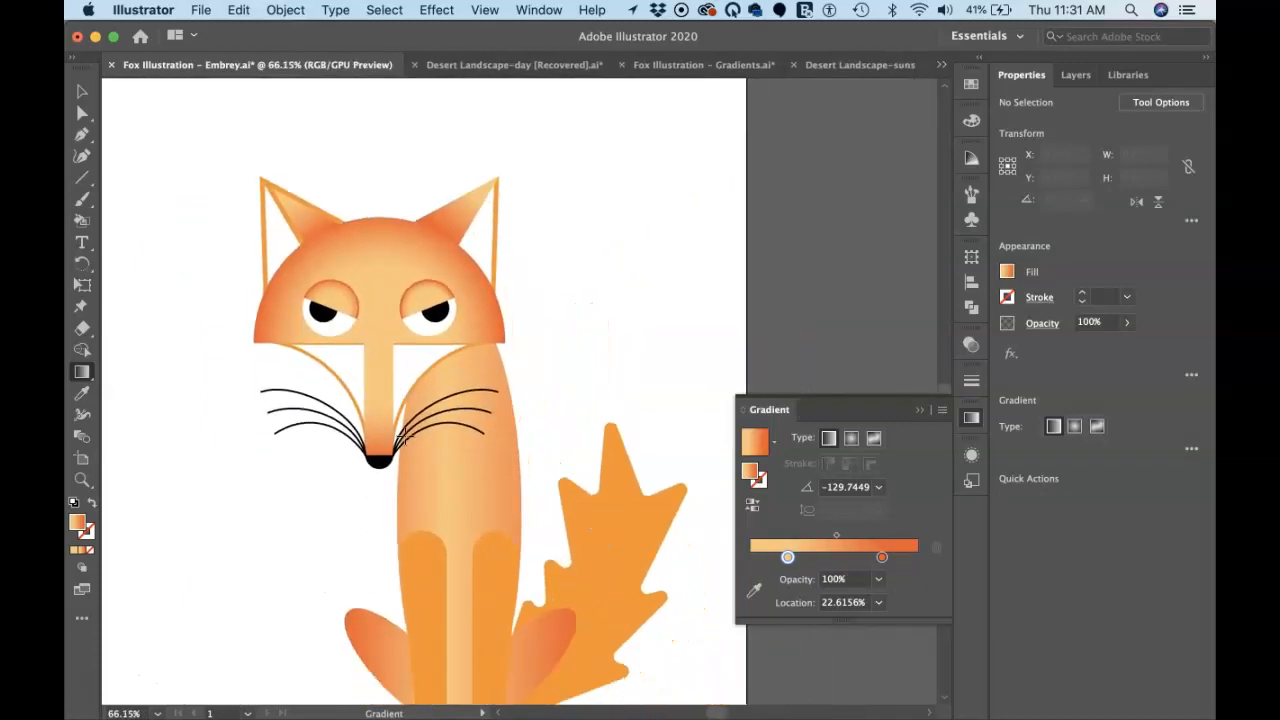
{"action": "scroll", "coordinate": [405, 433], "scroll_direction": "down", "scroll_amount": 2}
{"action": "scroll", "coordinate": [405, 433], "scroll_direction": "up", "scroll_amount": 1}
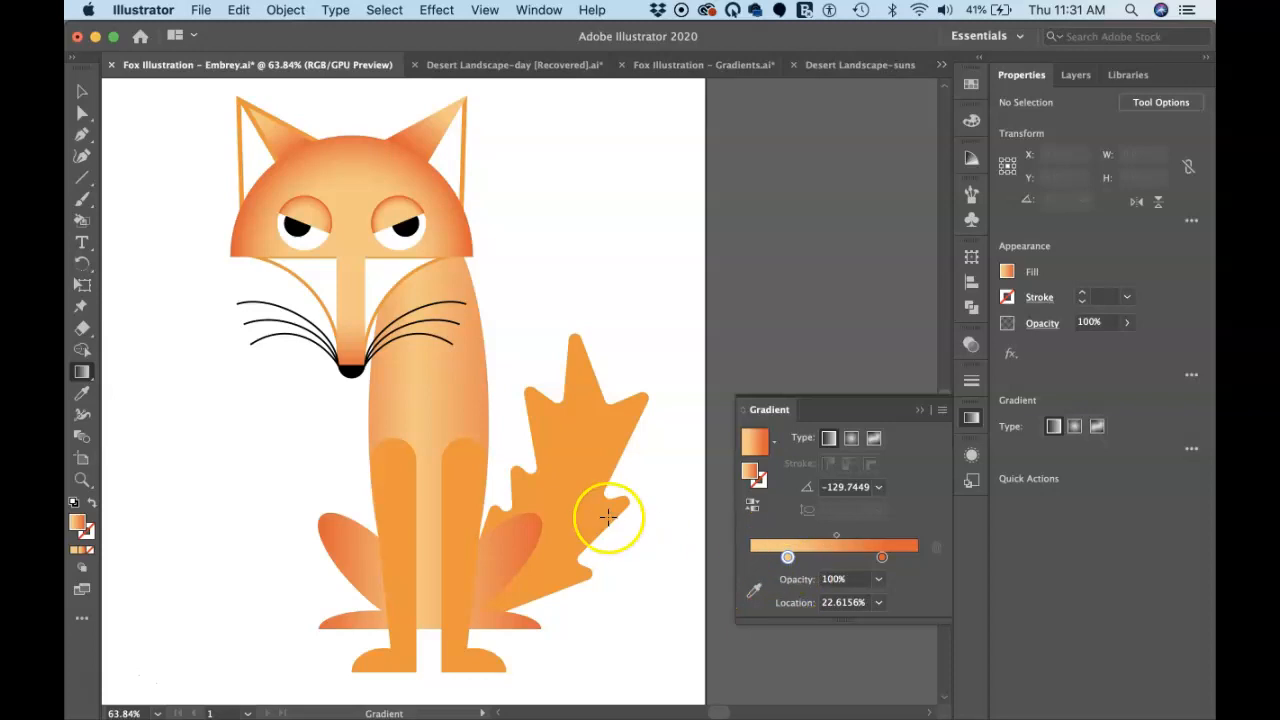
{"action": "scroll", "coordinate": [595, 491], "scroll_direction": "up", "scroll_amount": 2}
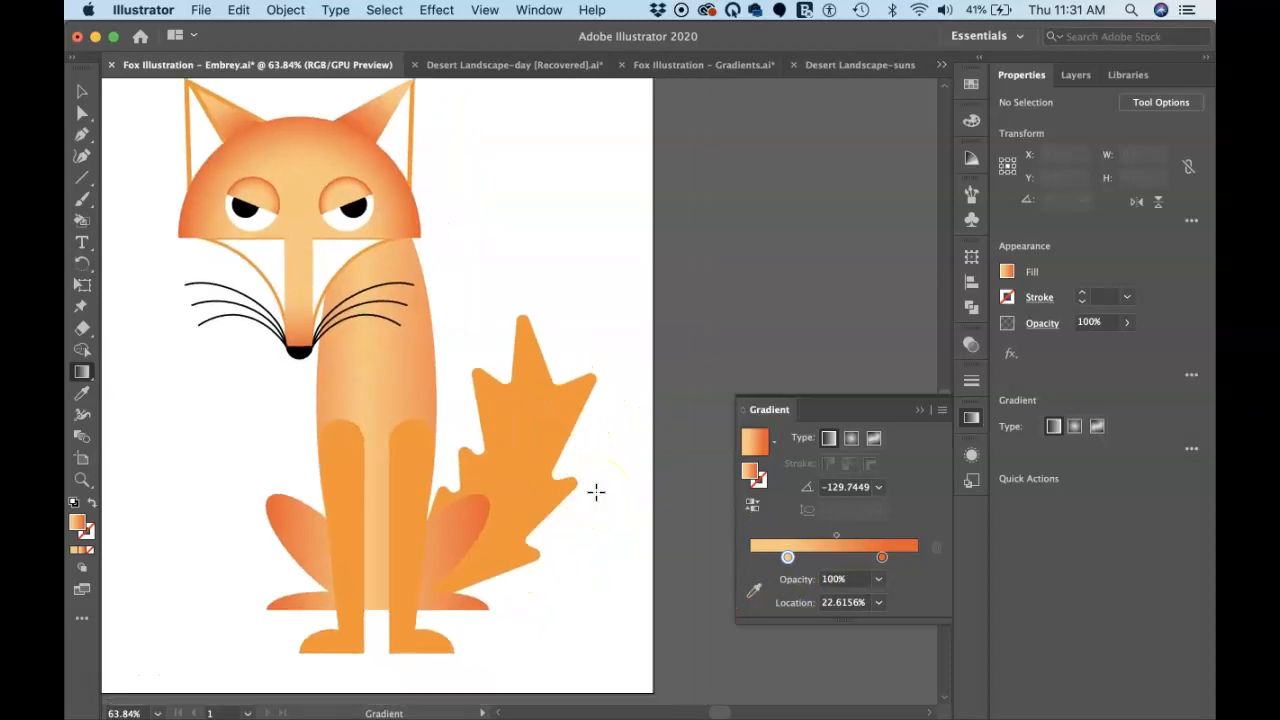
{"action": "scroll", "coordinate": [519, 467], "scroll_direction": "up", "scroll_amount": 2}
{"action": "scroll", "coordinate": [519, 467], "scroll_direction": "up", "scroll_amount": 3}
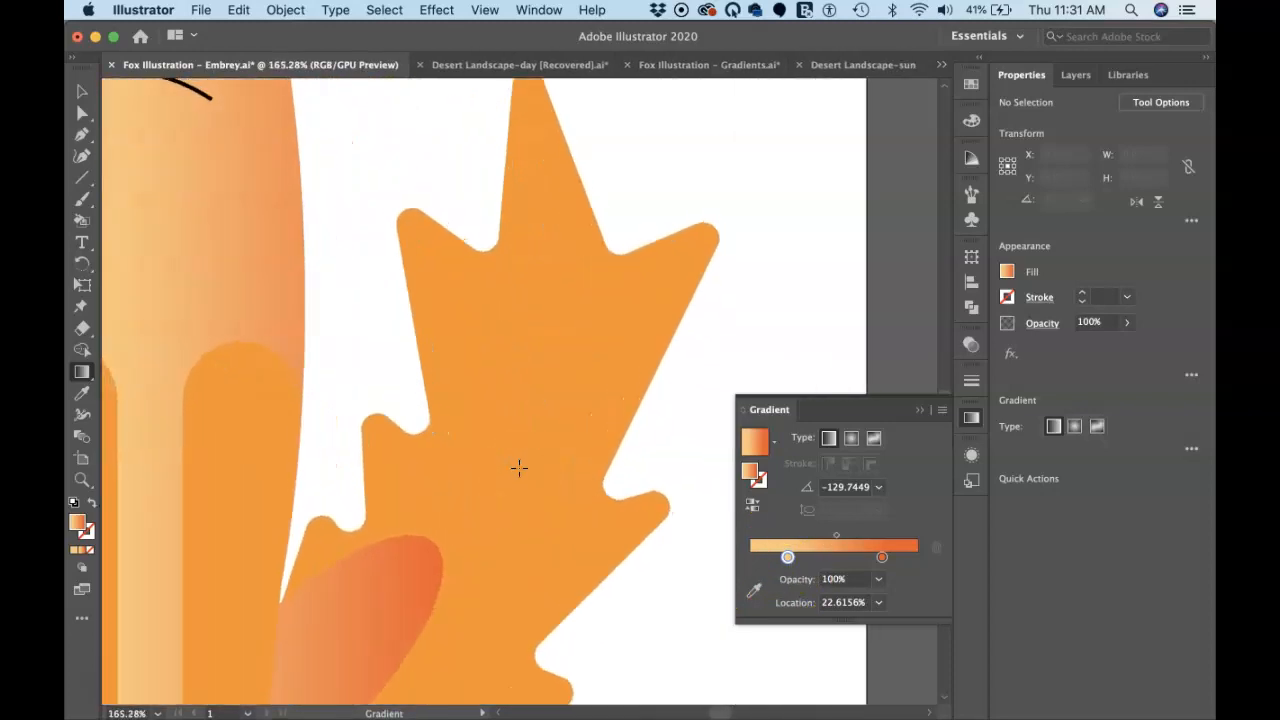
{"action": "scroll", "coordinate": [519, 467], "scroll_direction": "down", "scroll_amount": 1}
{"action": "scroll", "coordinate": [519, 467], "scroll_direction": "down", "scroll_amount": 3}
{"action": "scroll", "coordinate": [519, 467], "scroll_direction": "left", "scroll_amount": 2}
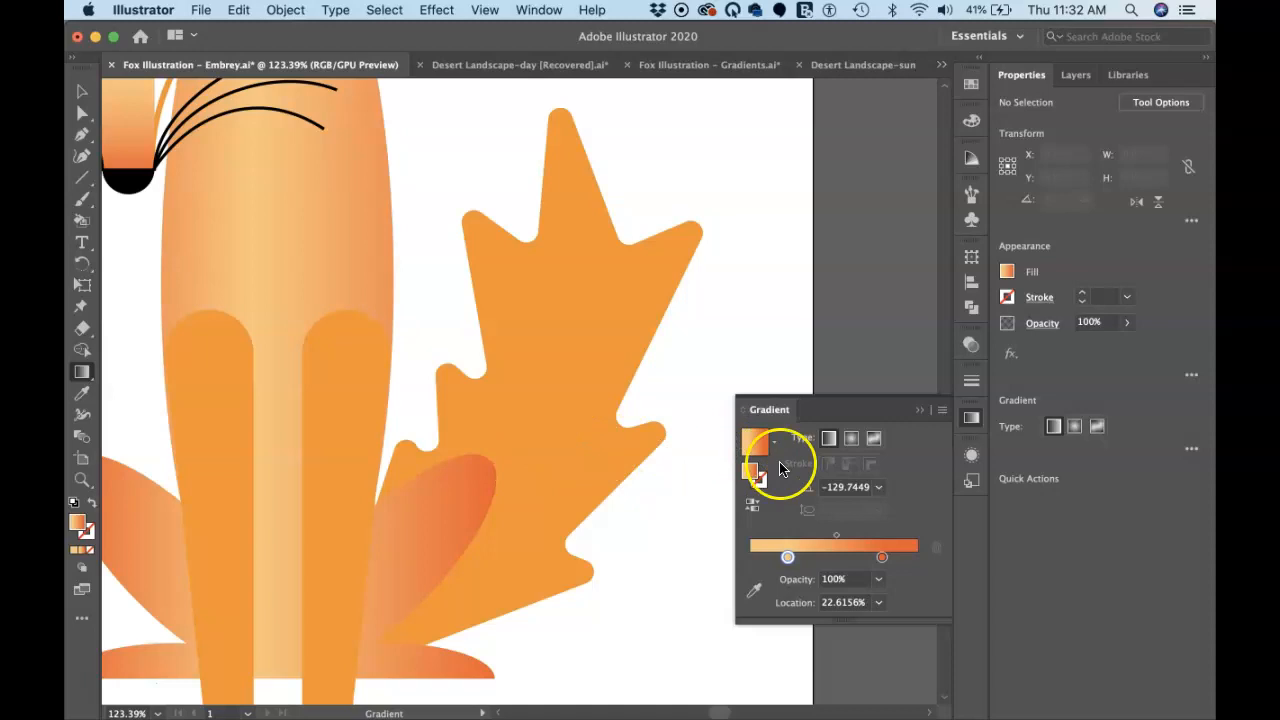
{"action": "left_click", "coordinate": [582, 396]}
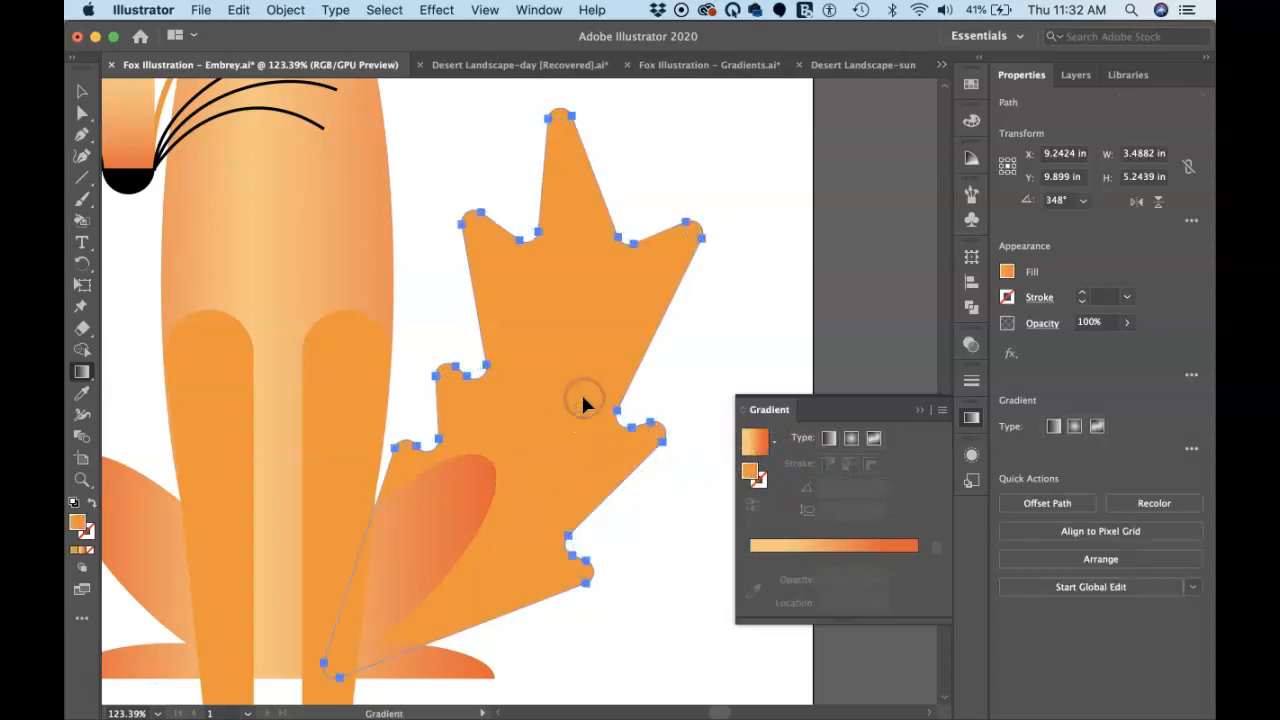
{"action": "key", "text": "v"}
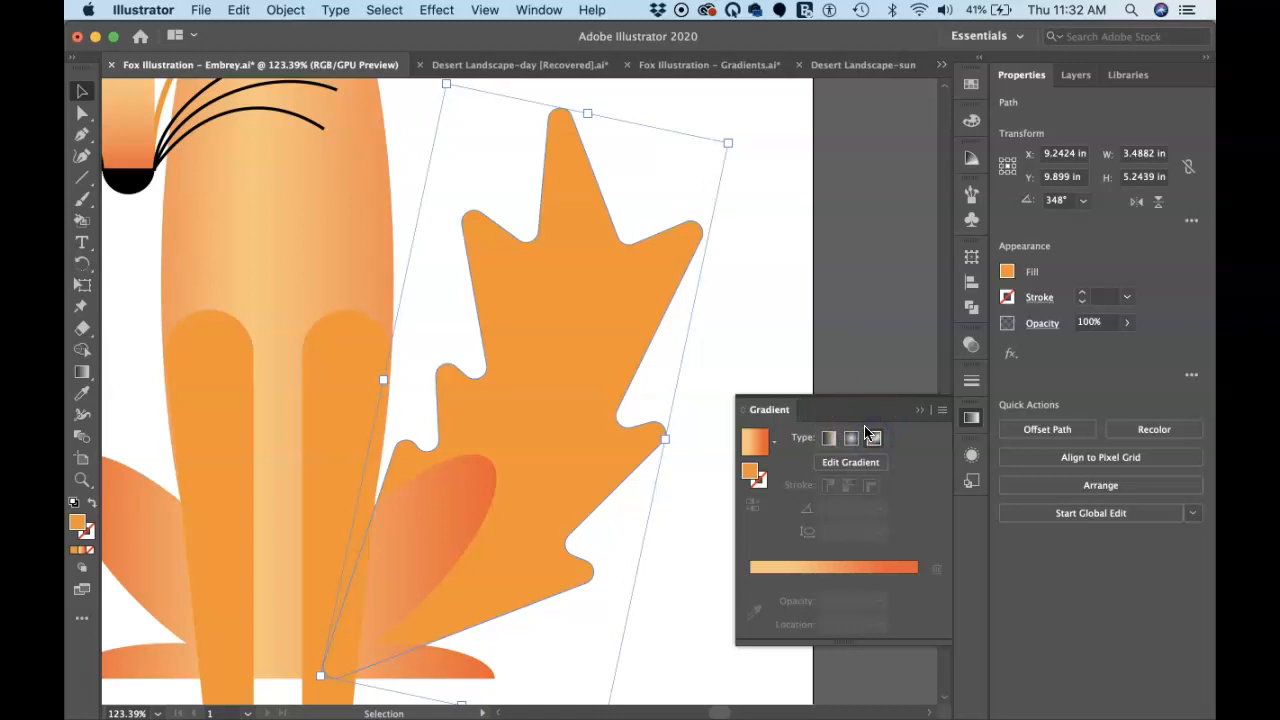
{"action": "left_click", "coordinate": [870, 436]}
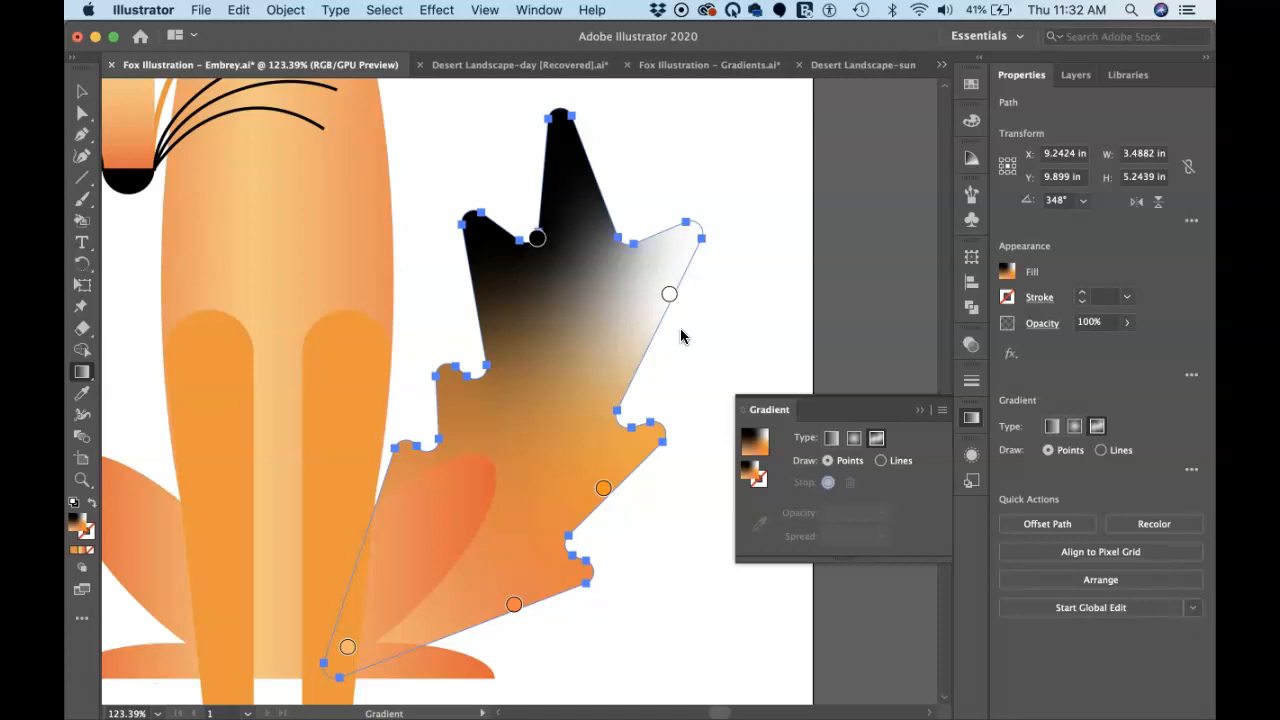
Recolor the white stop on the tail's upper right edge with the red-orange swatch
{"action": "left_click", "coordinate": [603, 487]}
{"action": "left_click", "coordinate": [669, 294]}
{"action": "left_click", "coordinate": [537, 238]}
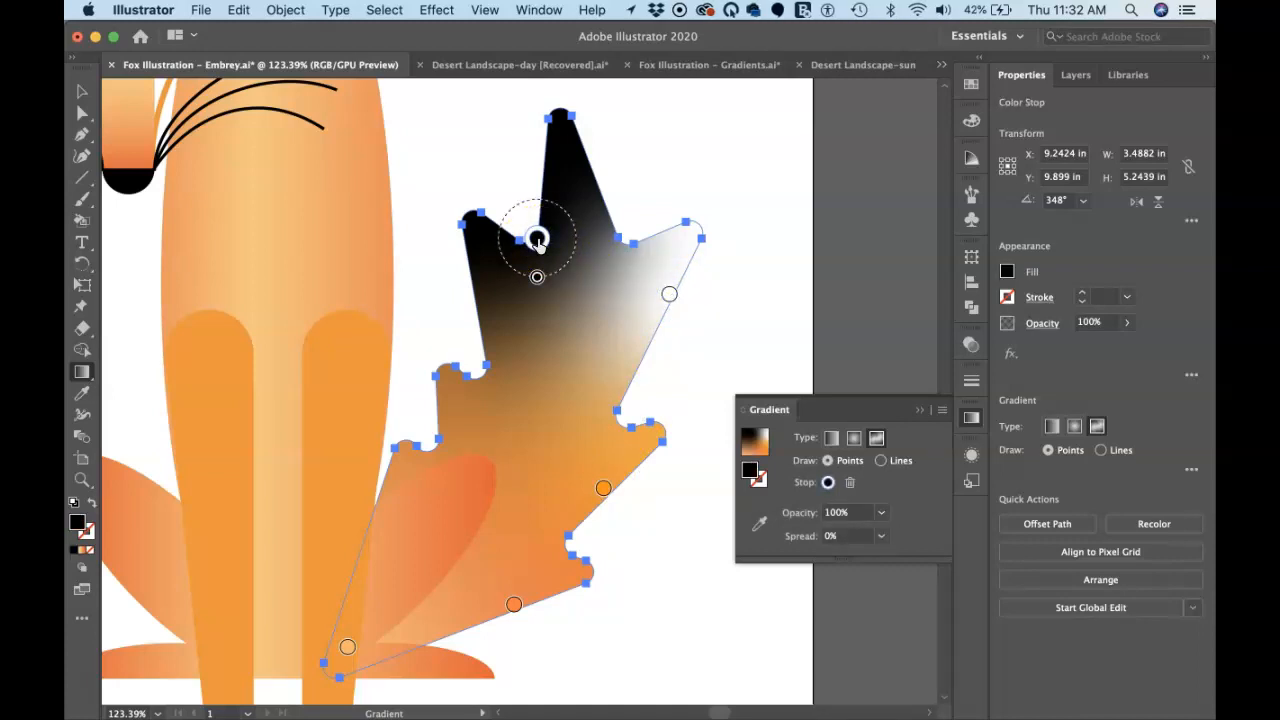
{"action": "left_click", "coordinate": [669, 294]}
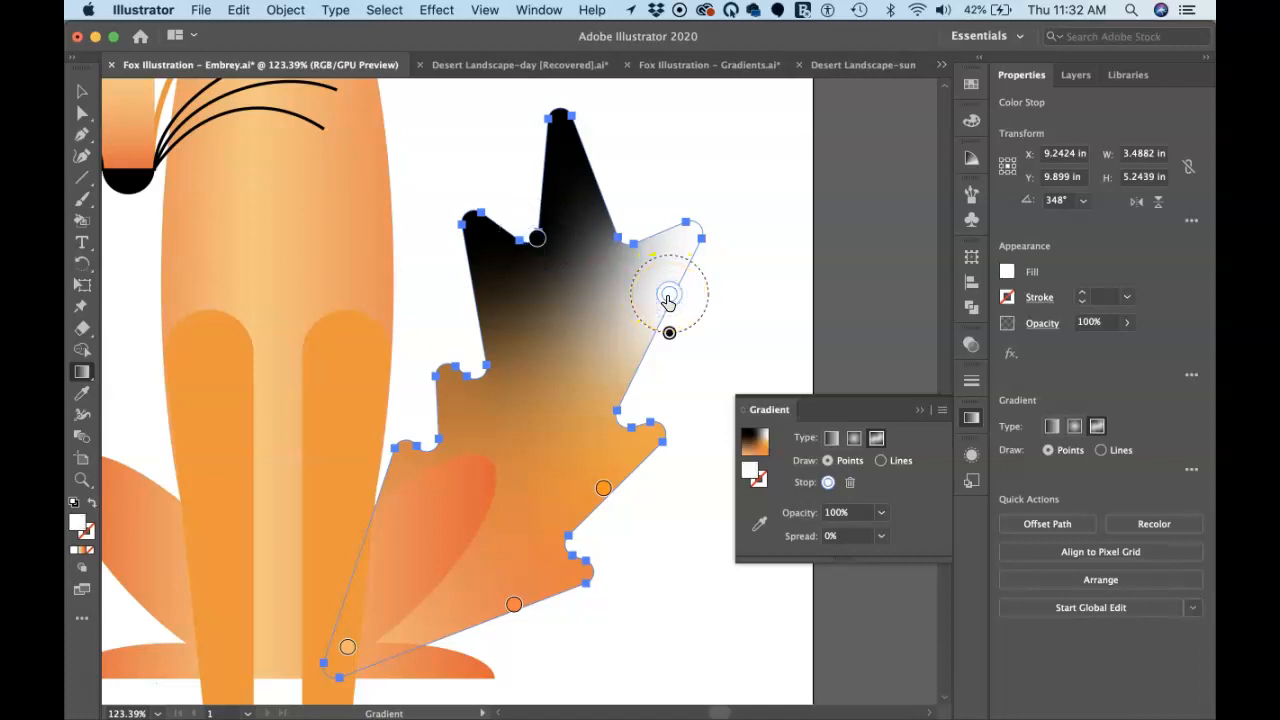
{"action": "double_click", "coordinate": [668, 297]}
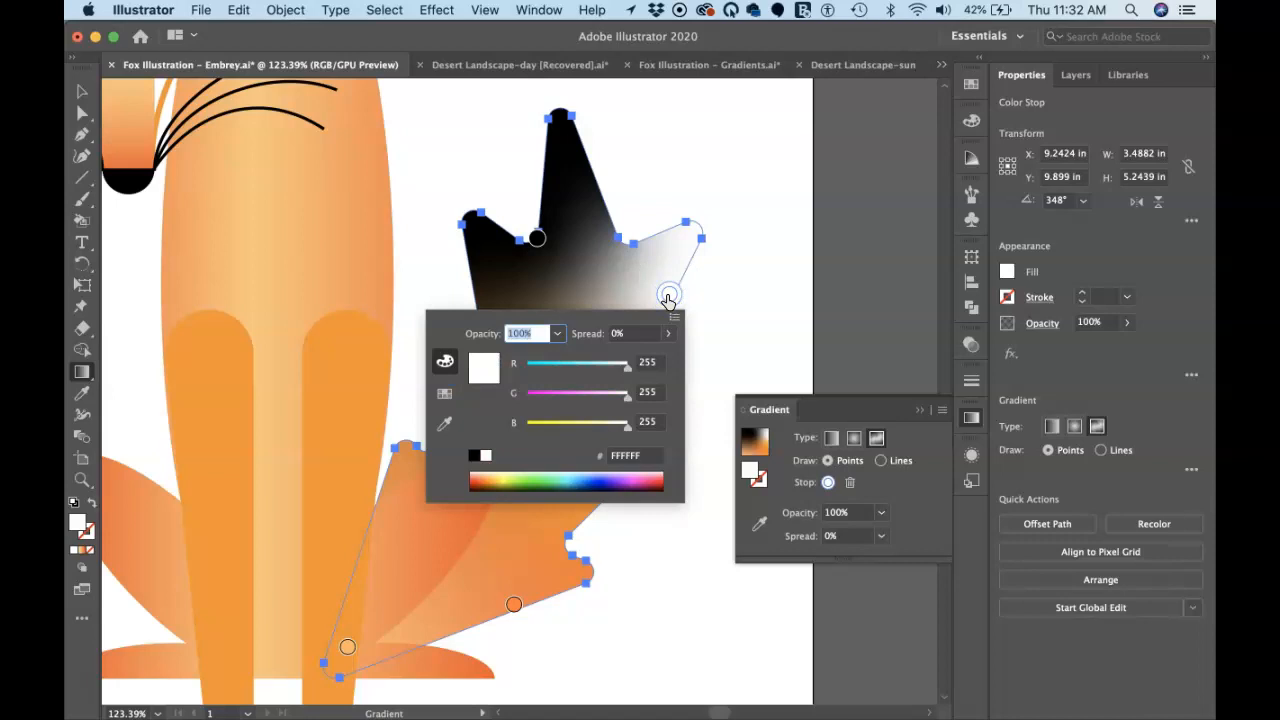
{"action": "left_click", "coordinate": [445, 393]}
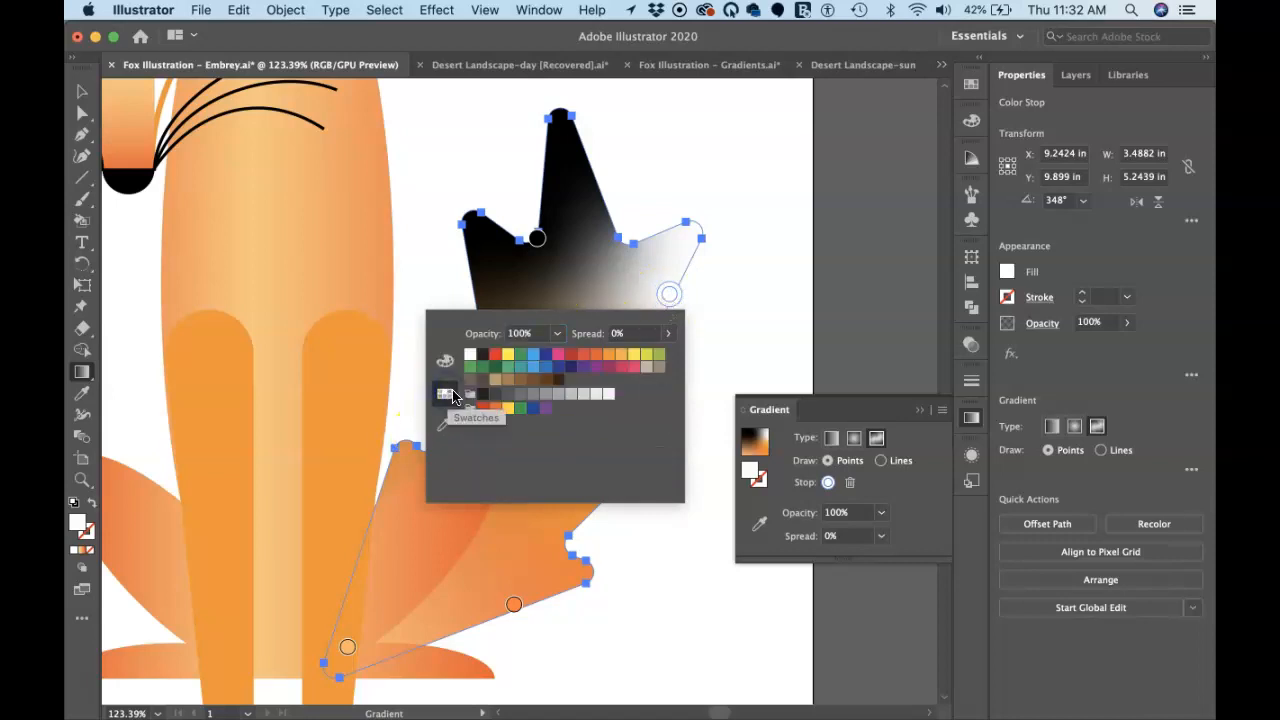
{"action": "left_click", "coordinate": [600, 357]}
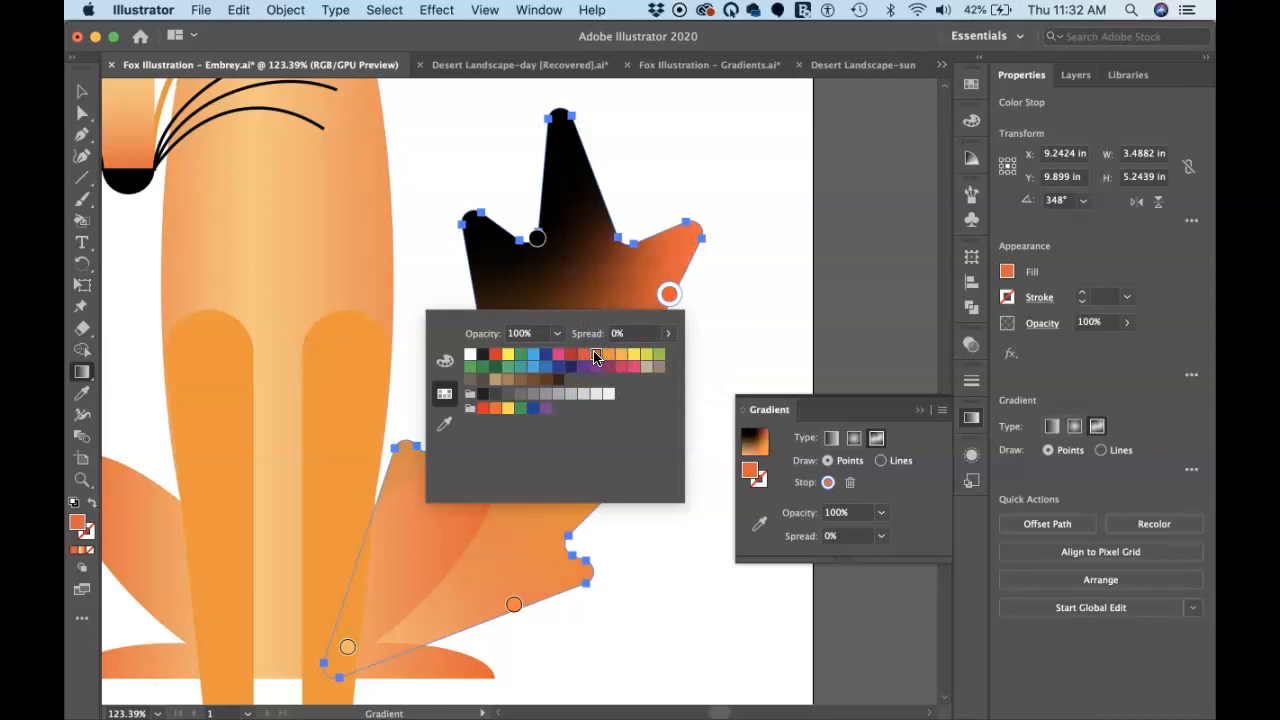
{"action": "left_click", "coordinate": [621, 493]}
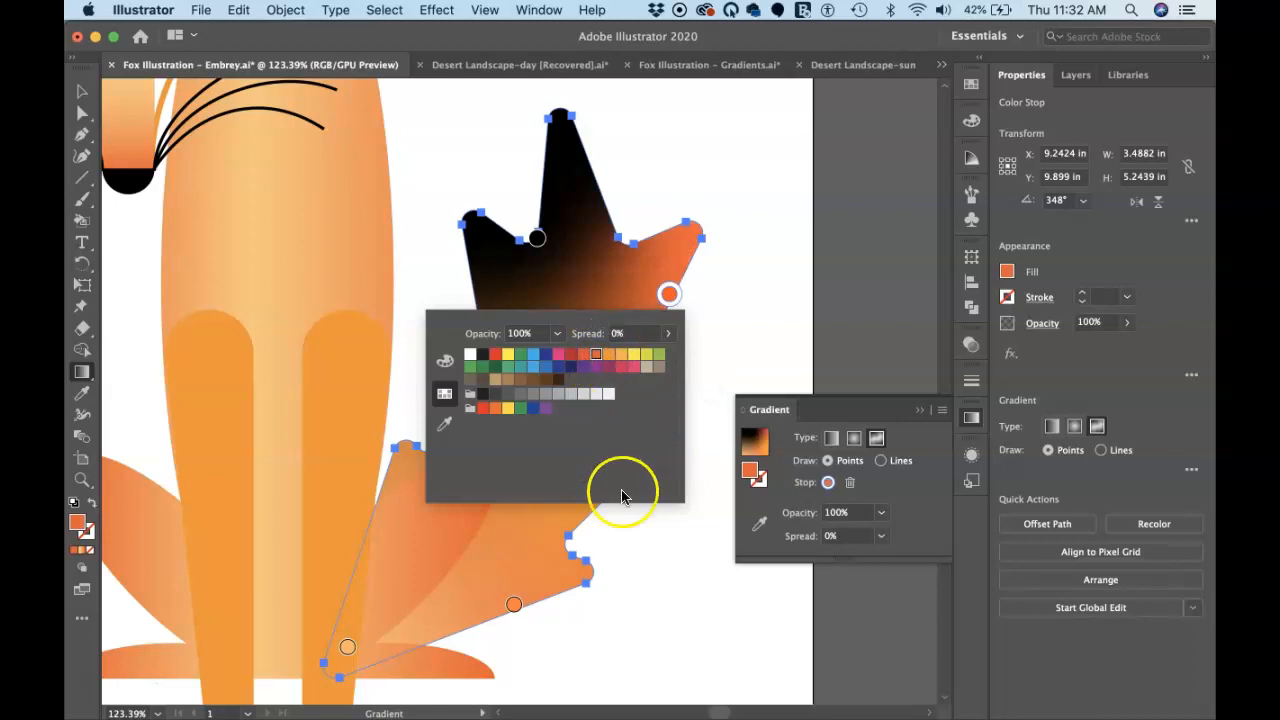
Recolor the two orange stops on the tail's lower right edge with the same red-orange swatch
{"action": "left_click", "coordinate": [513, 598]}
{"action": "left_click", "coordinate": [513, 603]}
{"action": "double_click", "coordinate": [514, 598]}
{"action": "left_click", "coordinate": [499, 575]}
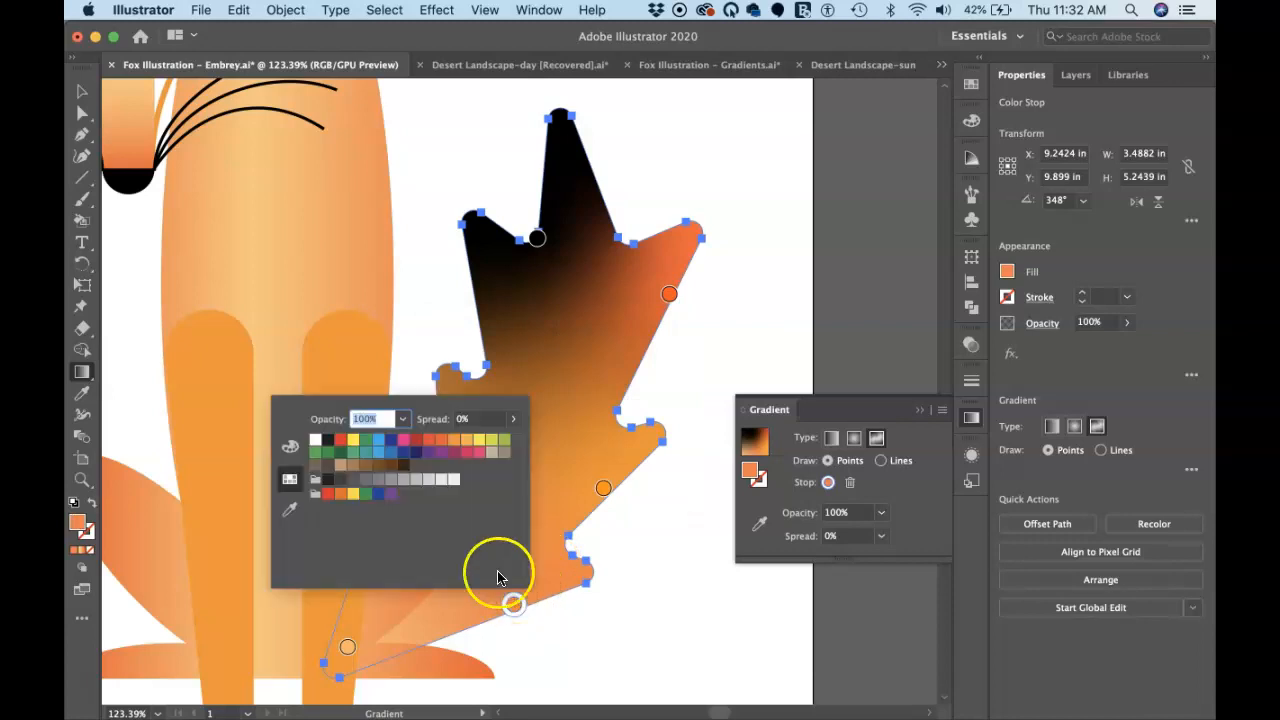
{"action": "left_click", "coordinate": [443, 443]}
{"action": "left_click", "coordinate": [593, 507]}
{"action": "left_click", "coordinate": [604, 488]}
{"action": "double_click", "coordinate": [604, 487]}
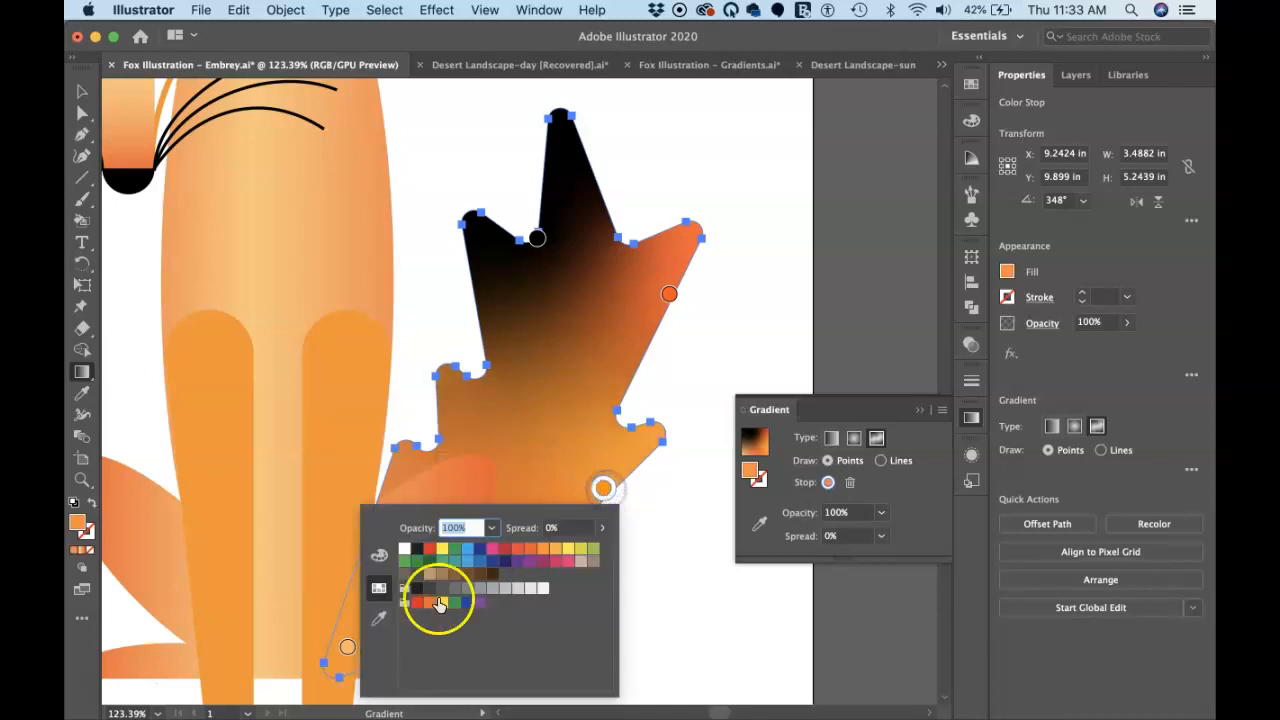
{"action": "left_click", "coordinate": [534, 553]}
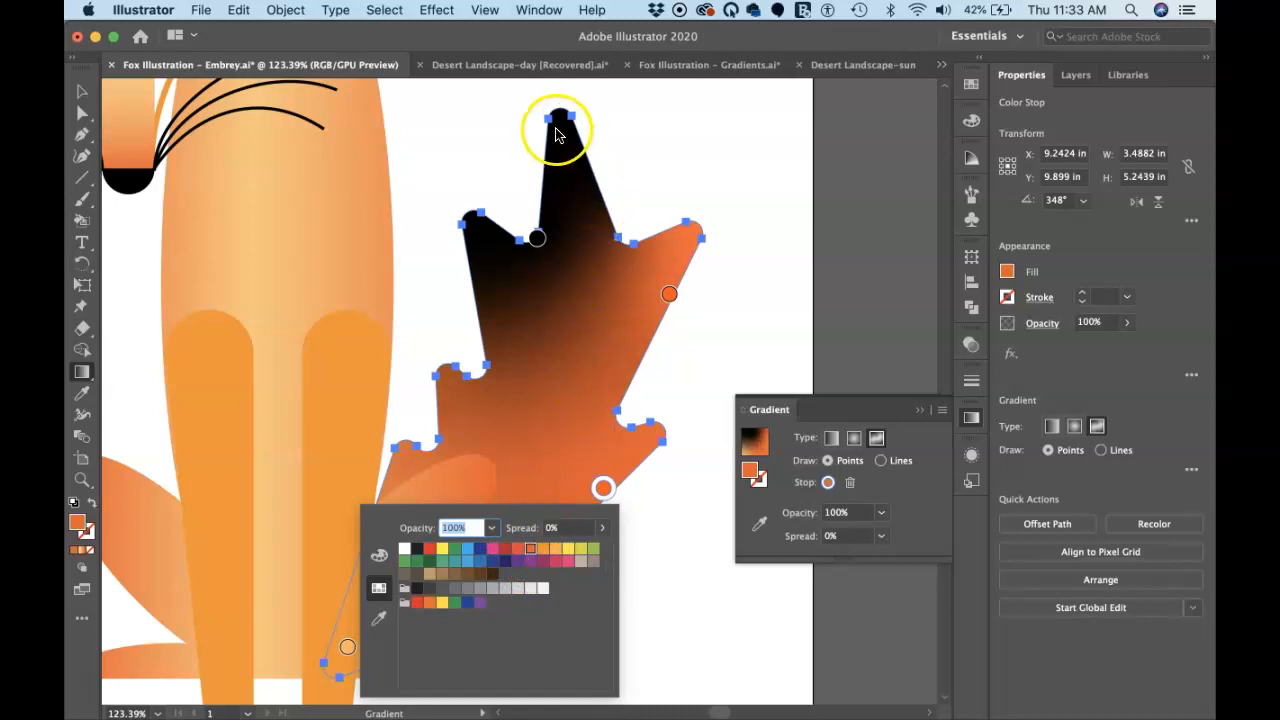
Move the two upper stops on the tail's right edge out to its right-hand tips and add a red-orange stop at the middle-left tip
{"action": "left_click", "coordinate": [669, 294]}
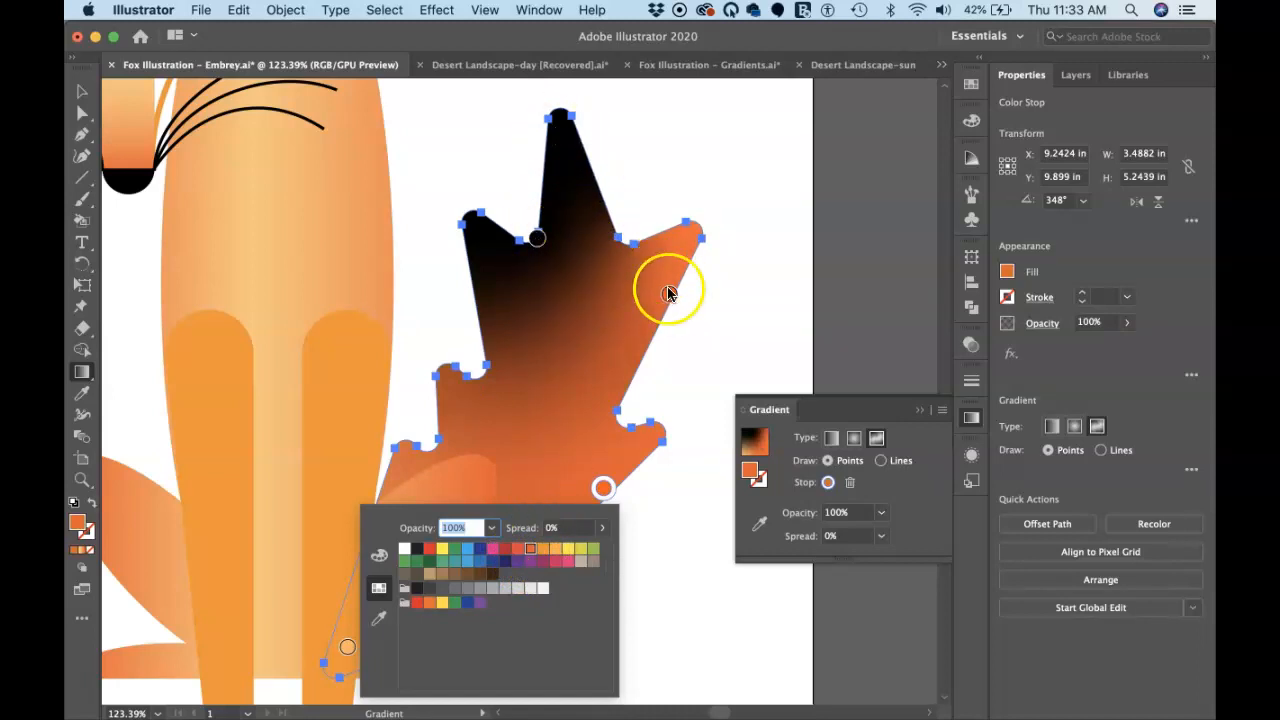
{"action": "left_click_drag", "start_coordinate": [670, 295], "coordinate": [692, 236]}
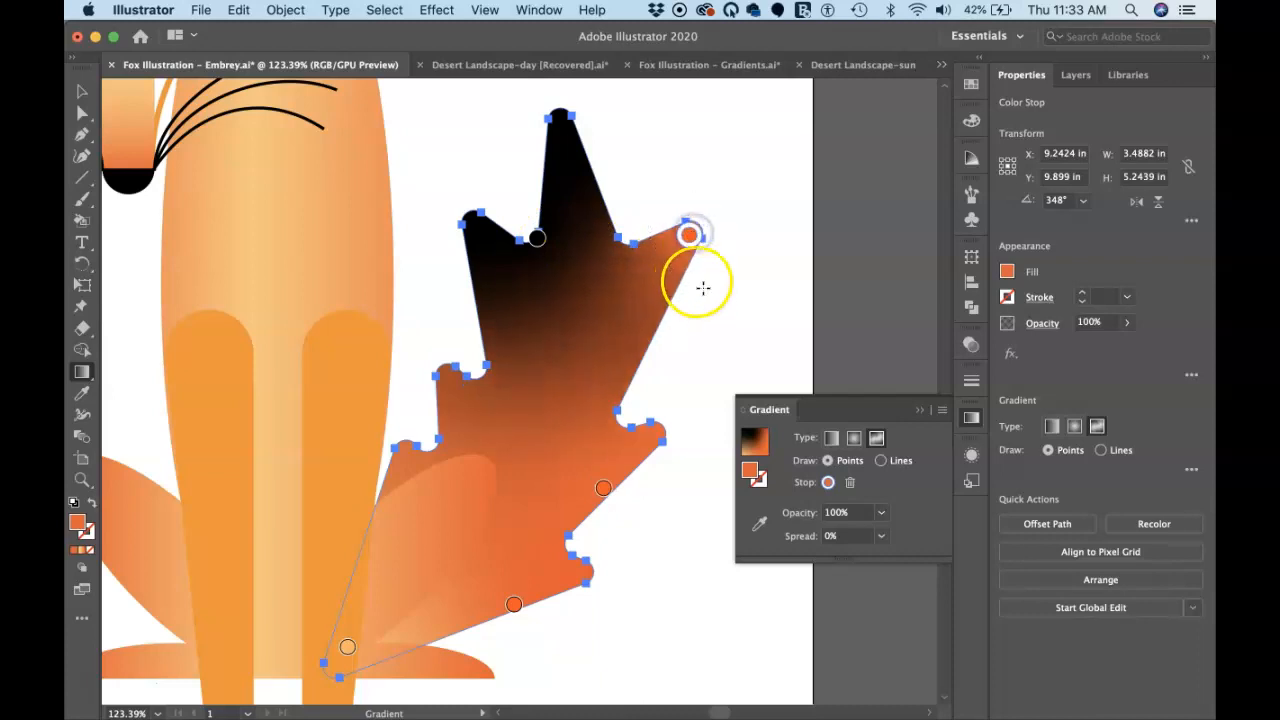
{"action": "mouse_move", "coordinate": [689, 275]}
{"action": "left_mouse_down"}
{"action": "mouse_move", "coordinate": [674, 311]}
{"action": "mouse_move", "coordinate": [695, 273]}
{"action": "left_mouse_up"}
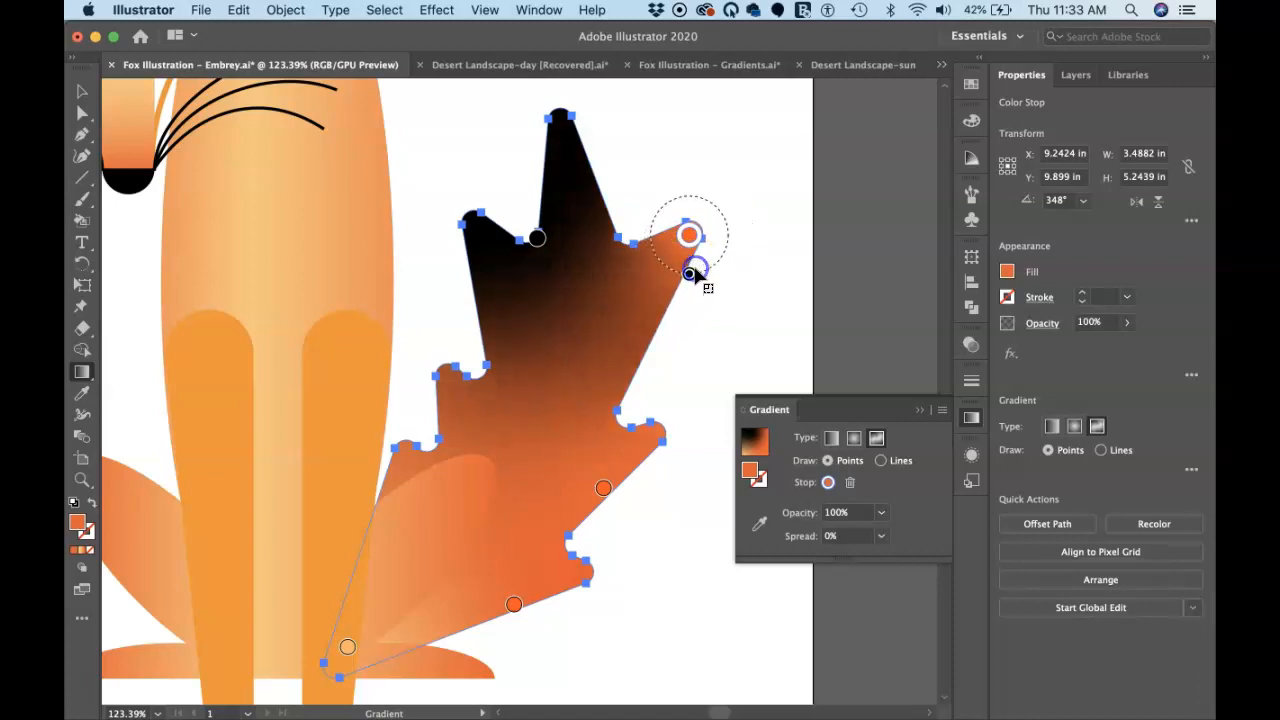
{"action": "left_click_drag", "start_coordinate": [603, 488], "coordinate": [663, 436]}
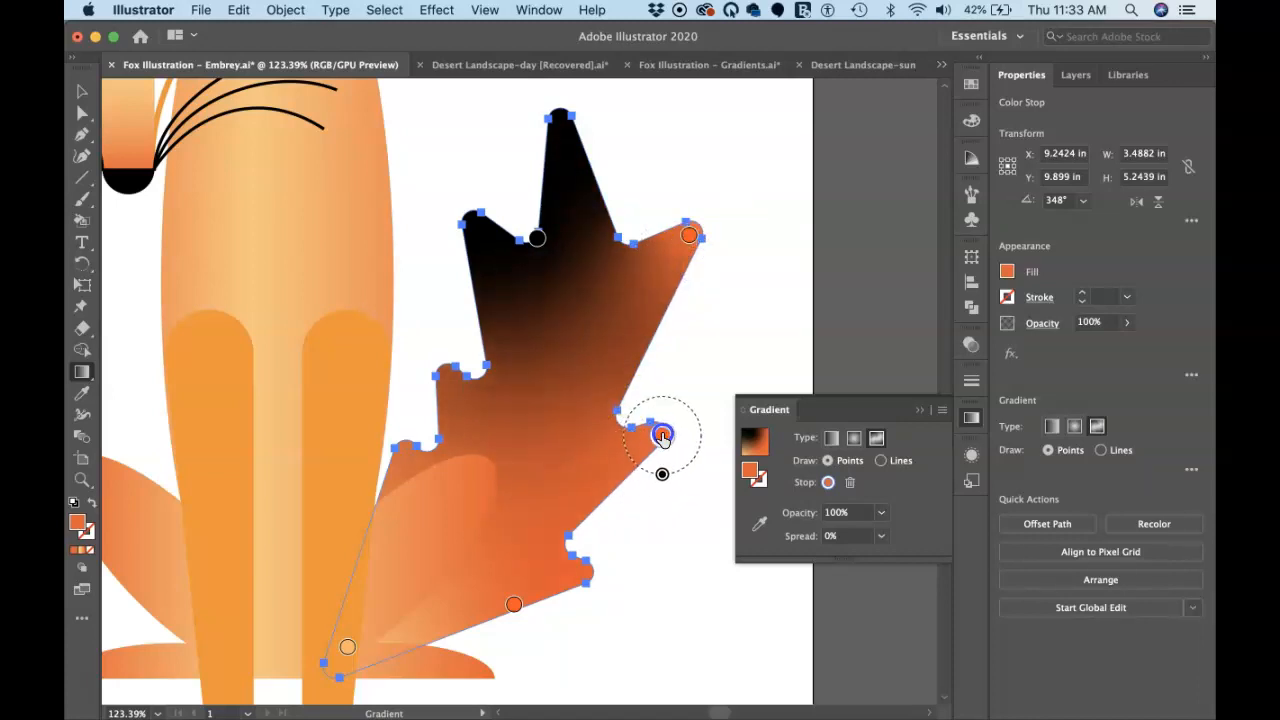
{"action": "left_click", "coordinate": [445, 373]}
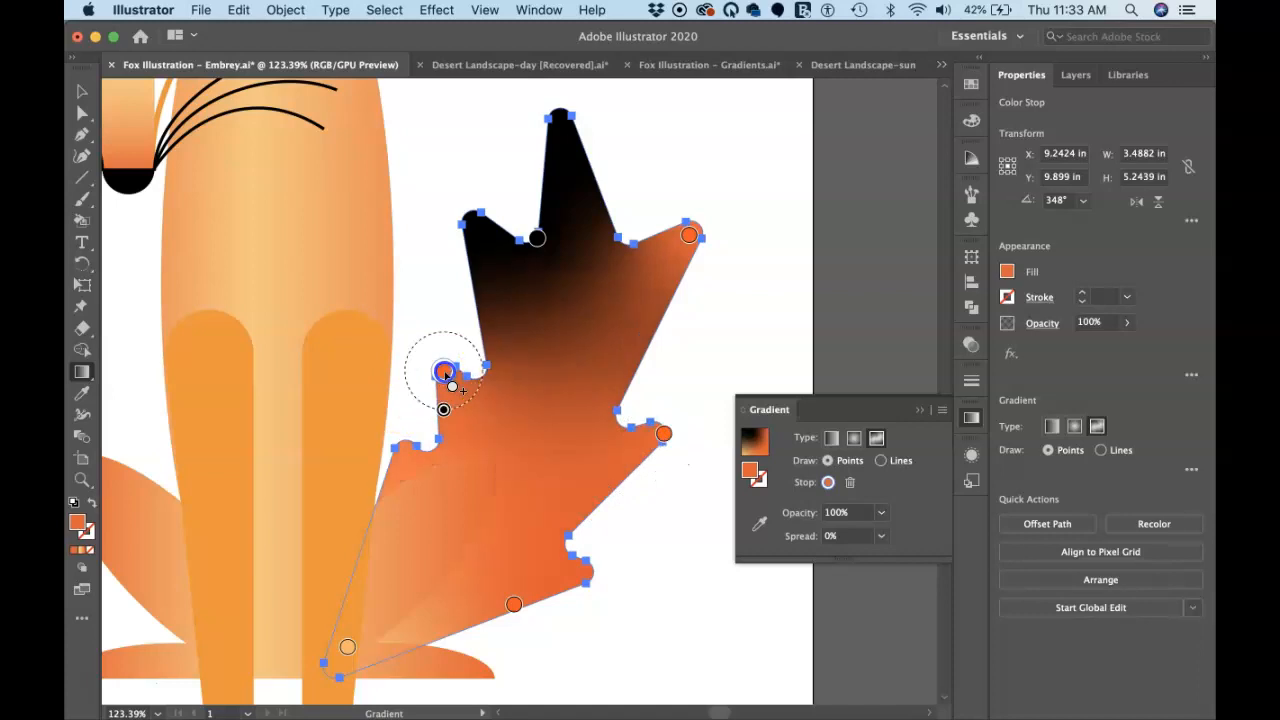
Recolor the tail's black stop red-orange and move it to the upper-left tip
{"action": "left_click", "coordinate": [536, 238]}
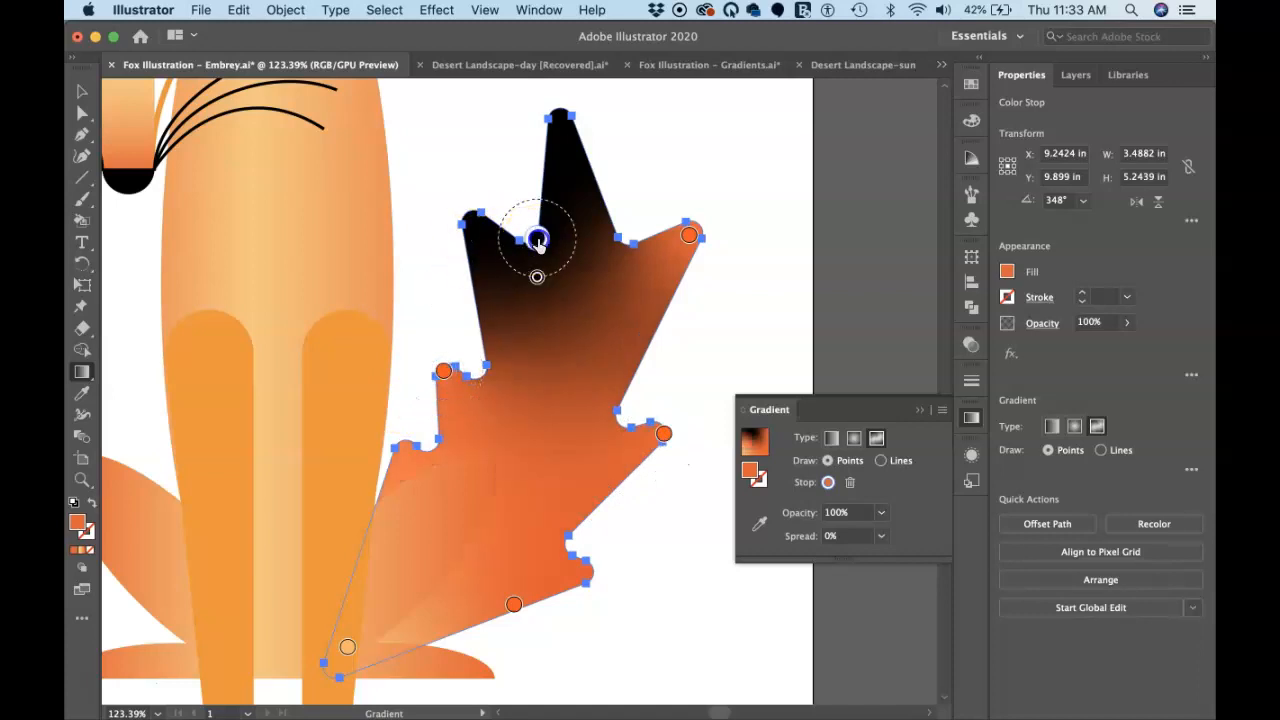
{"action": "double_click", "coordinate": [537, 240]}
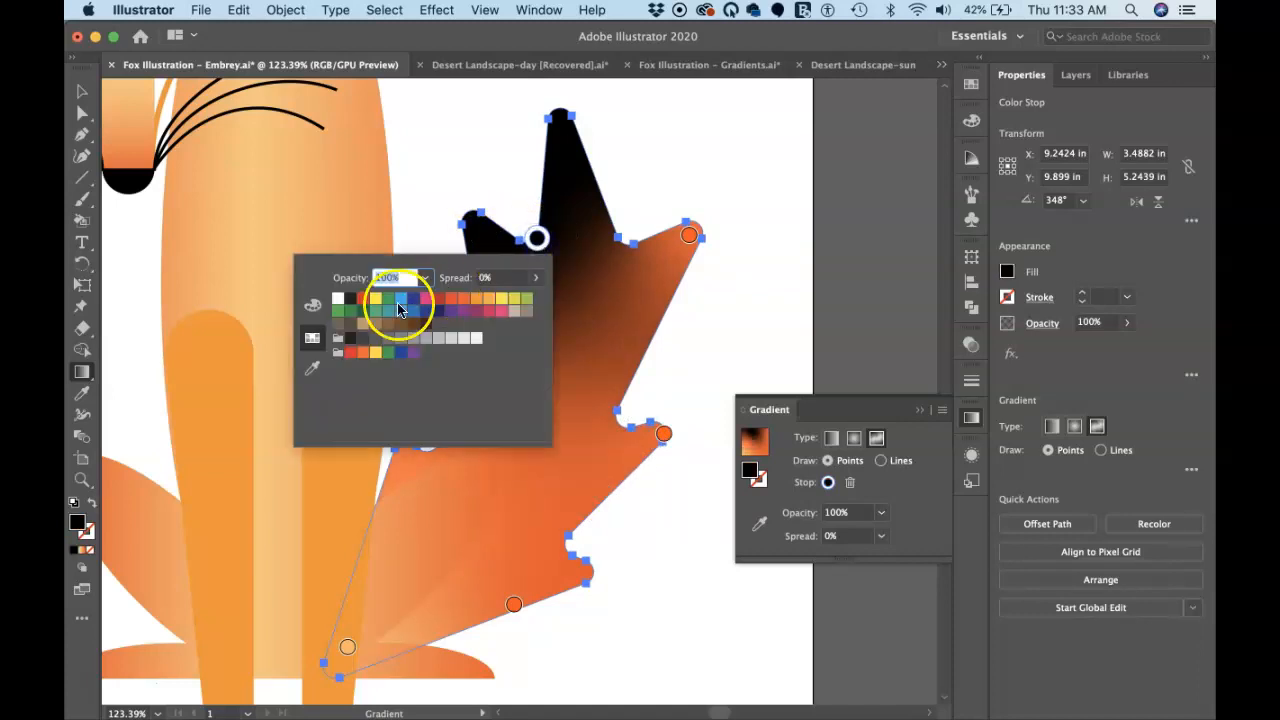
{"action": "left_click", "coordinate": [465, 303]}
{"action": "left_click", "coordinate": [541, 236]}
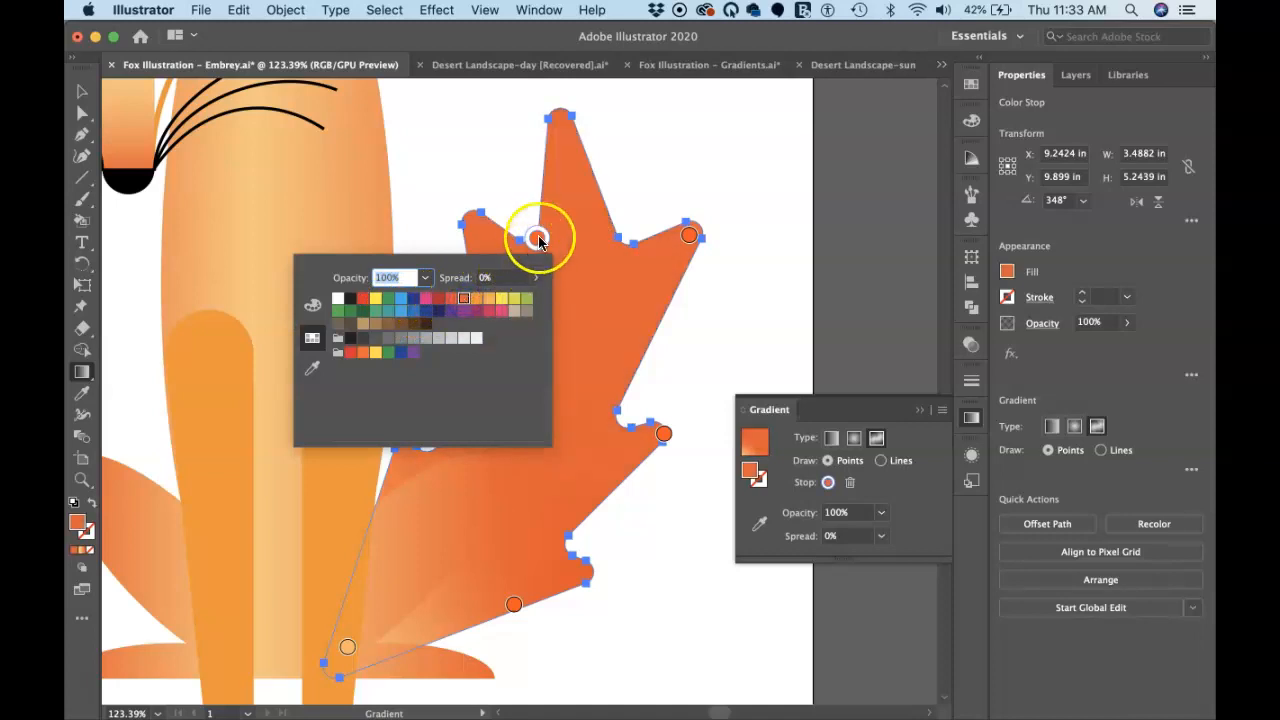
{"action": "left_click_drag", "start_coordinate": [537, 238], "coordinate": [473, 227]}
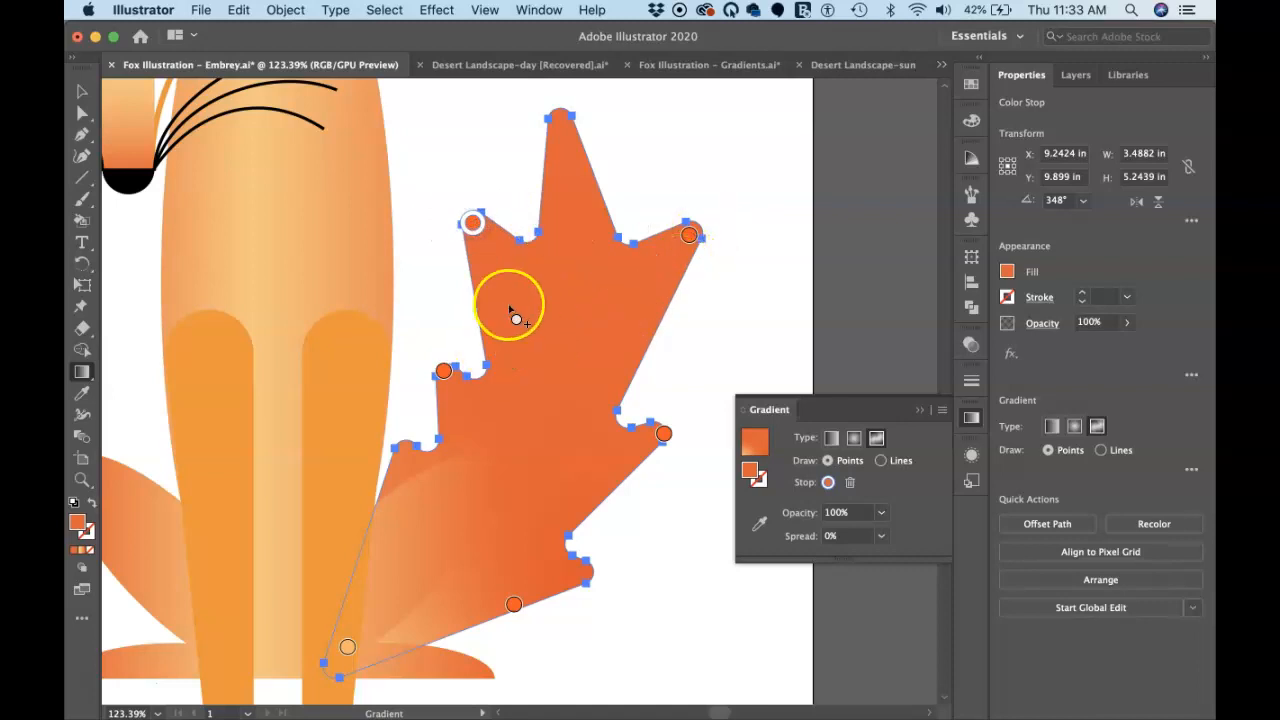
Add a color stop in the middle of the tail's upper part and remove it again
{"action": "left_click", "coordinate": [549, 301]}
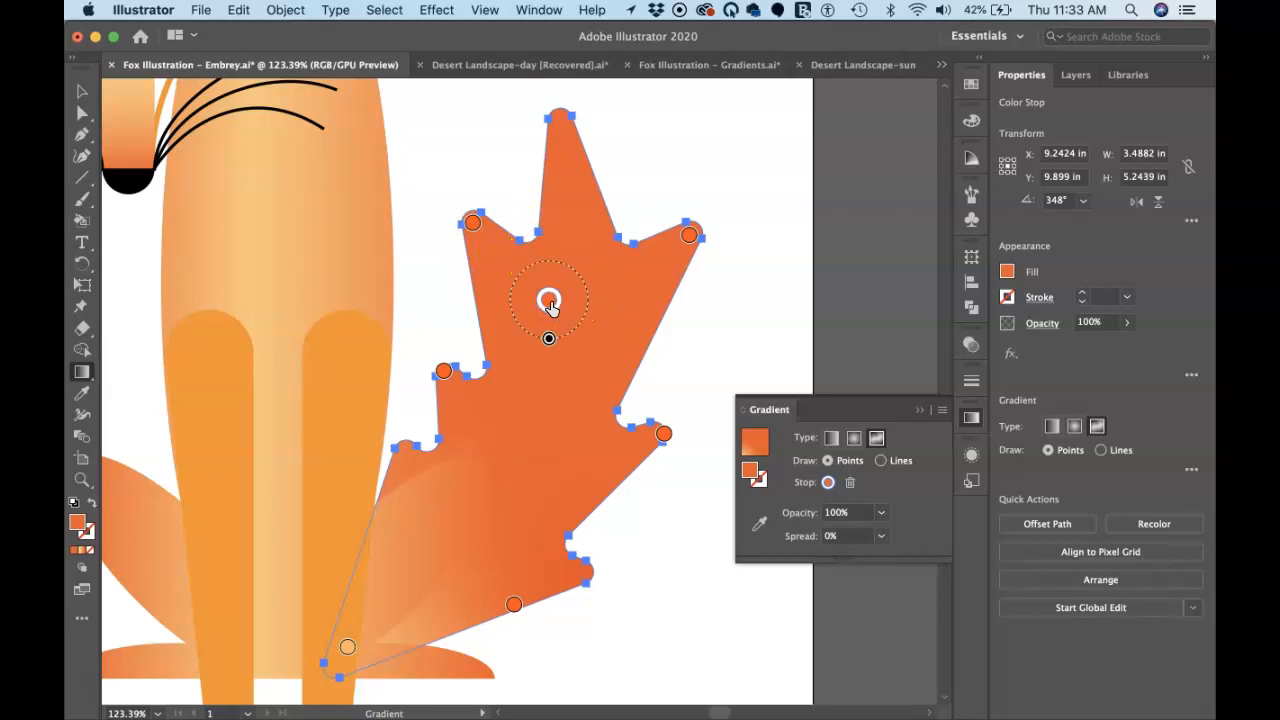
{"action": "left_click_drag", "start_coordinate": [549, 300], "coordinate": [783, 114]}
{"action": "left_click", "coordinate": [777, 128]}
{"action": "left_click", "coordinate": [726, 153]}
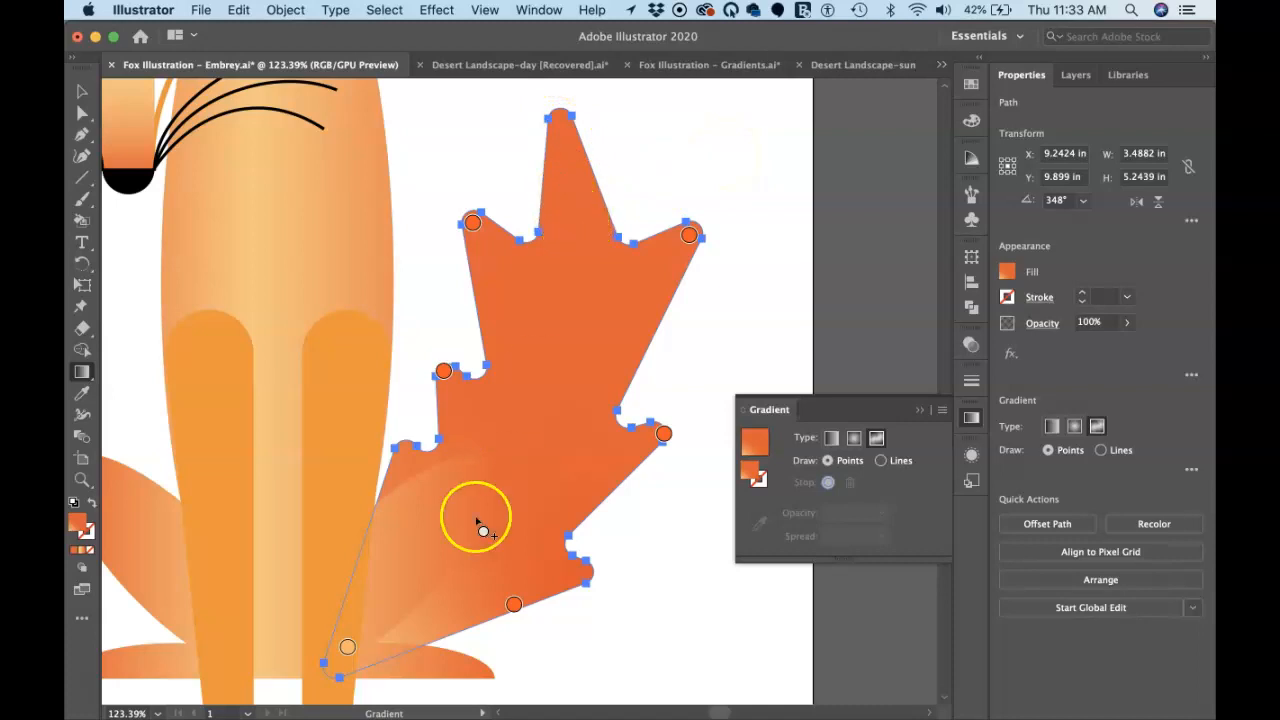
Recolor the light orange color stop at the tail's bottom end with the red-orange swatch
{"action": "left_click", "coordinate": [347, 648]}
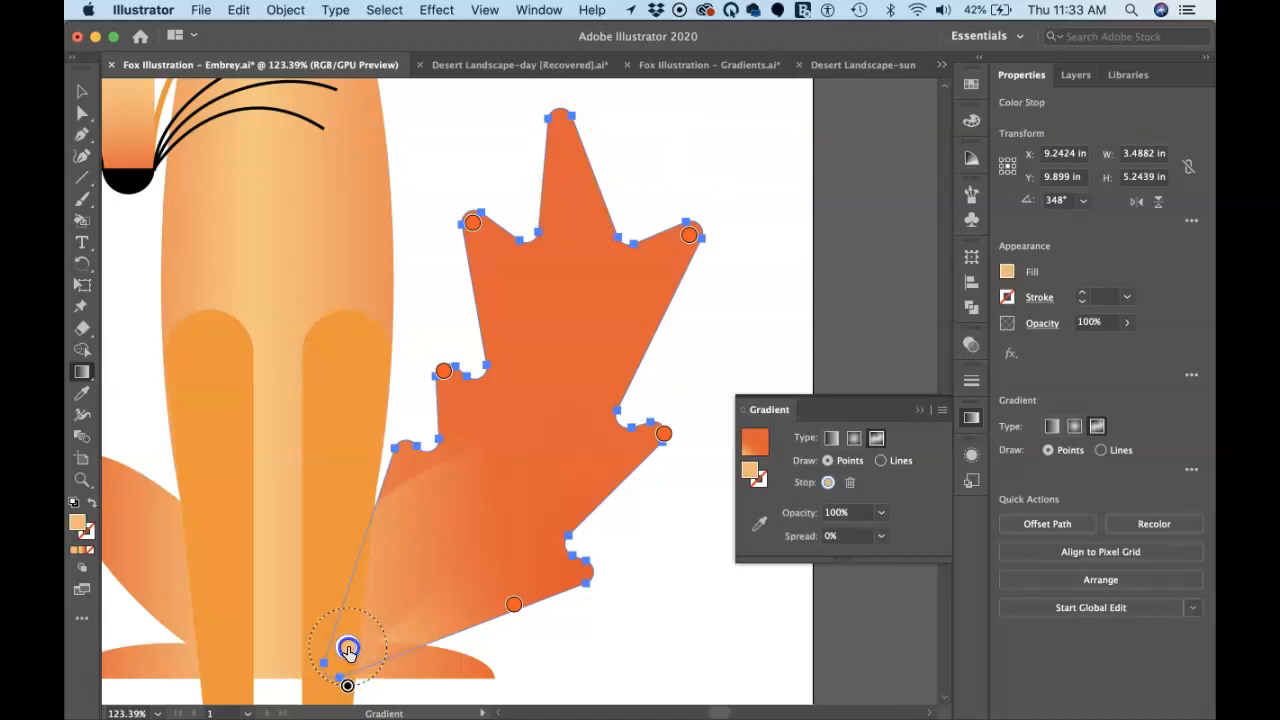
{"action": "mouse_move", "coordinate": [347, 648]}
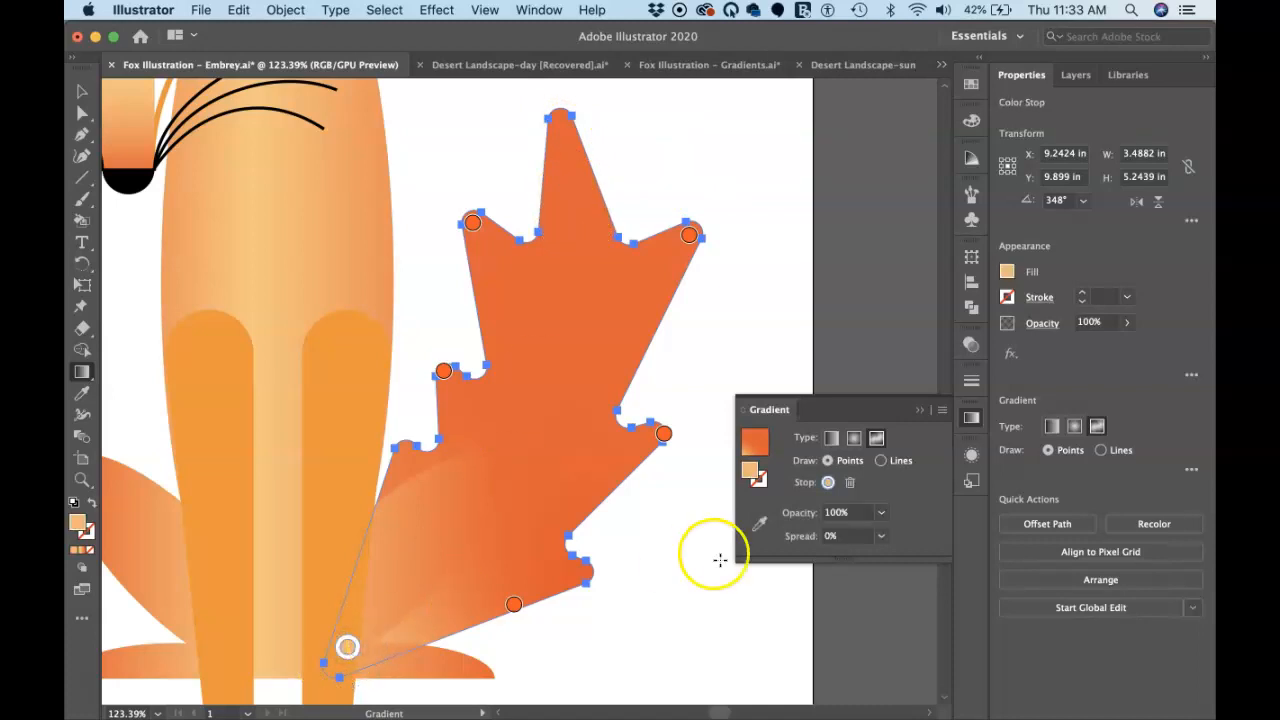
{"action": "double_click", "coordinate": [350, 646]}
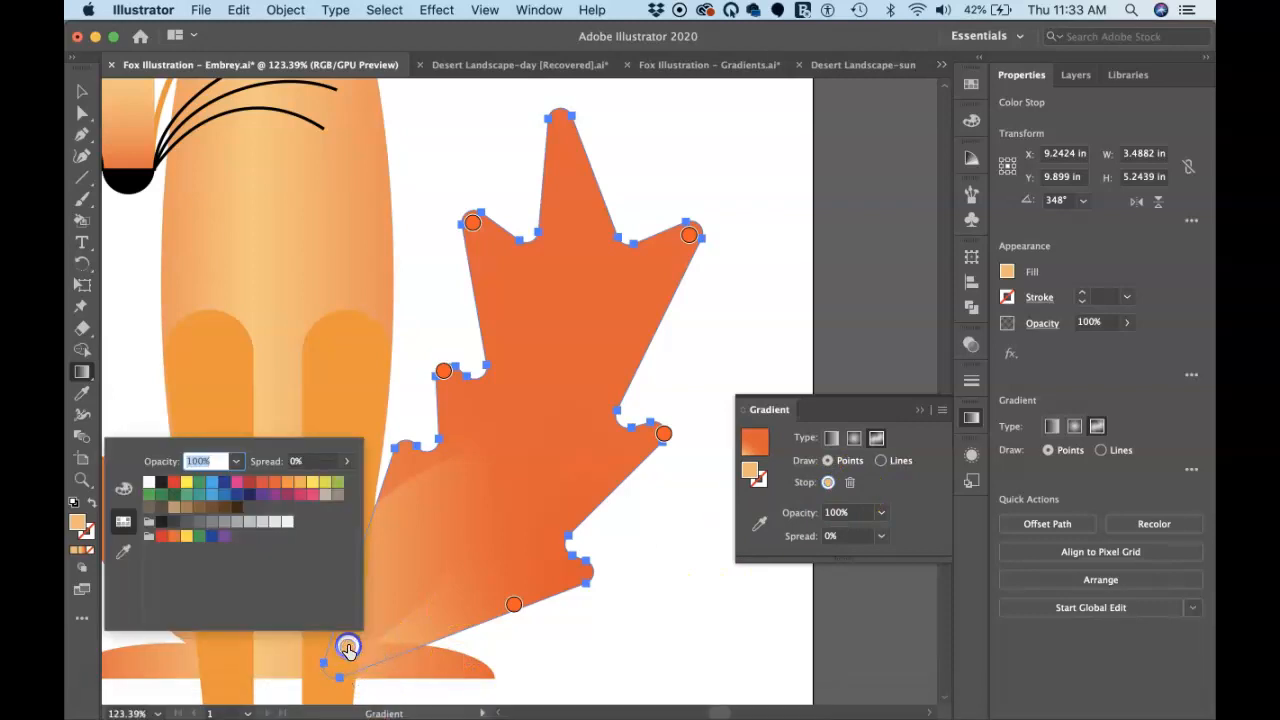
{"action": "left_click", "coordinate": [280, 488]}
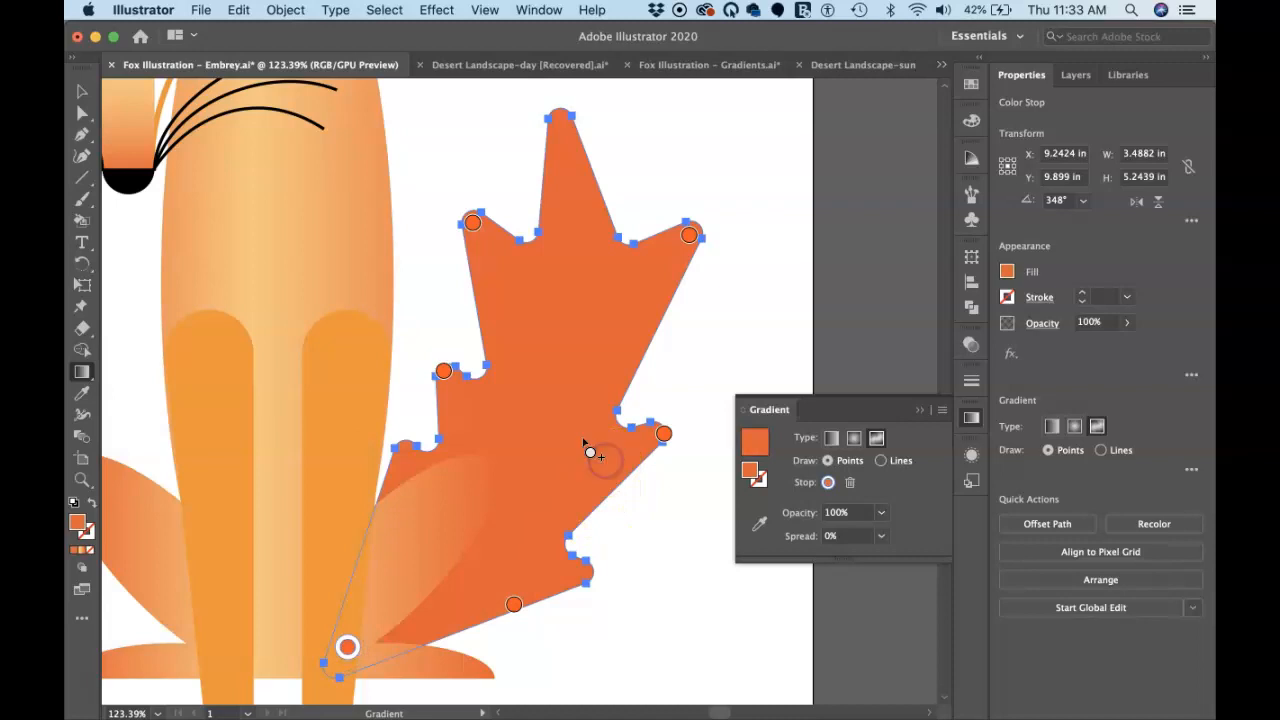
Add a light orange color stop in the middle of the tail's upper part and move it up into the top spike
{"action": "left_click", "coordinate": [572, 266]}
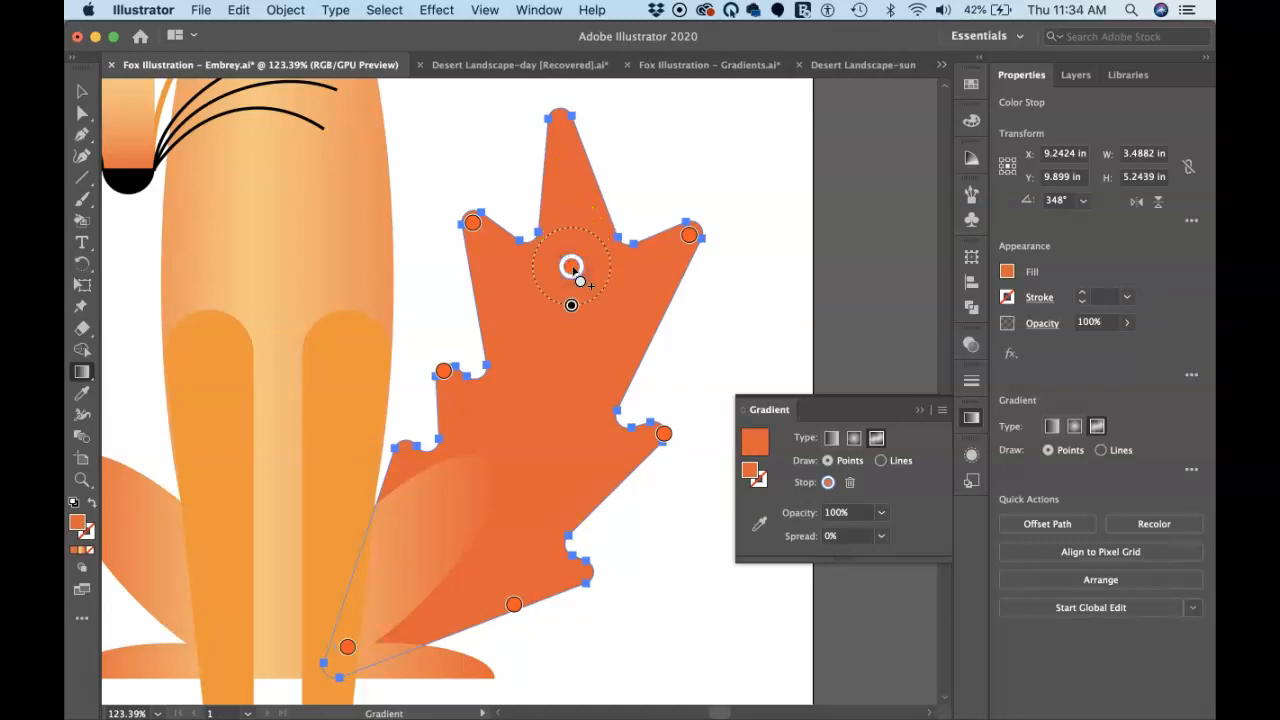
{"action": "double_click", "coordinate": [572, 266]}
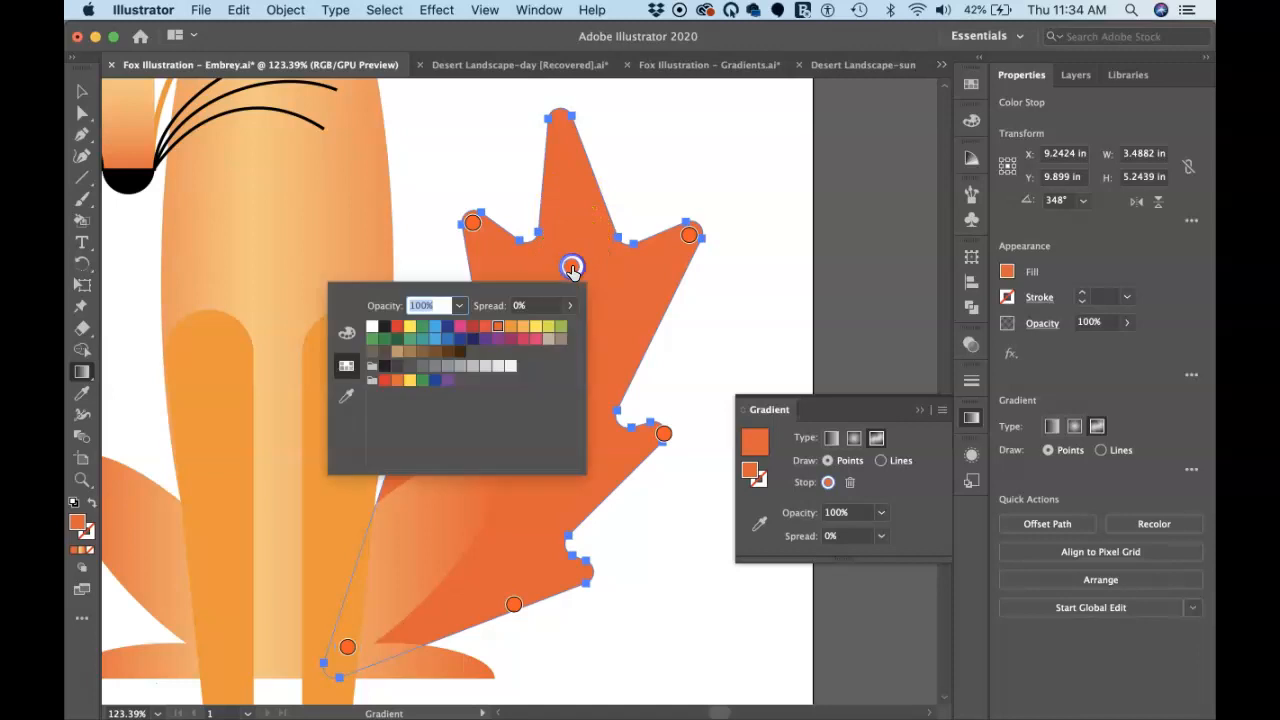
{"action": "left_click", "coordinate": [522, 326]}
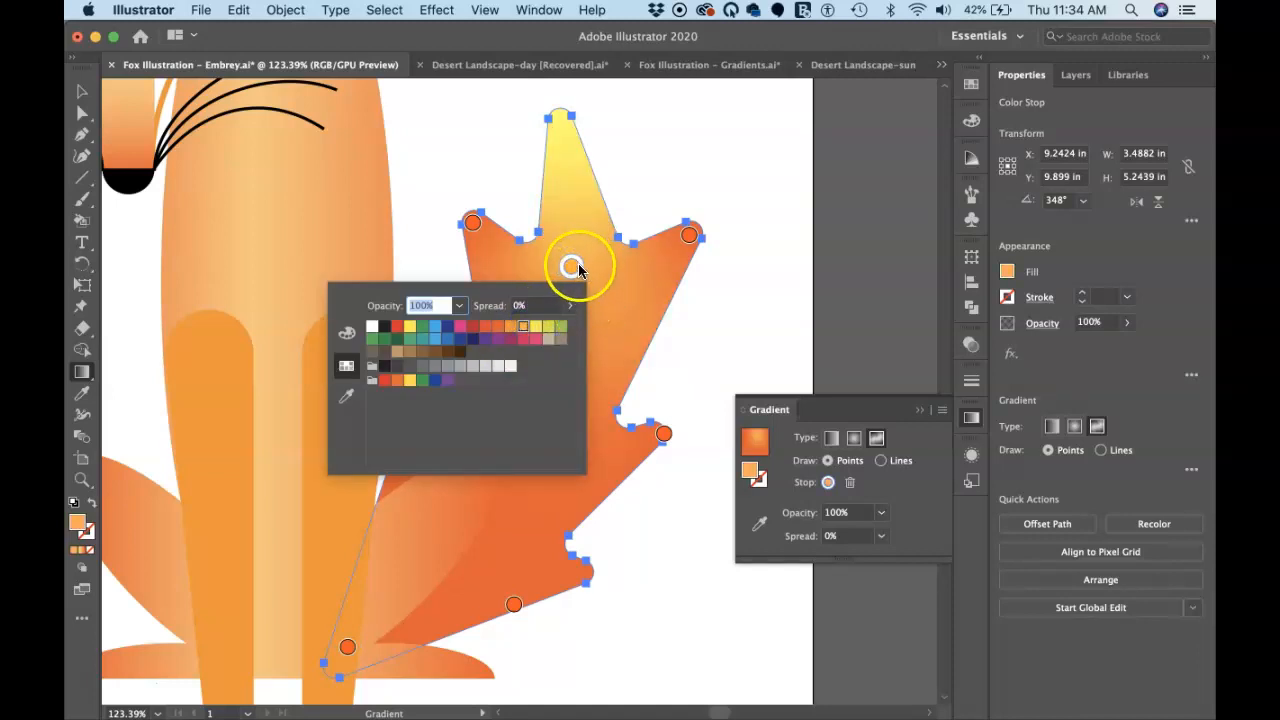
{"action": "left_click", "coordinate": [570, 236]}
{"action": "left_click_drag", "start_coordinate": [571, 266], "coordinate": [570, 200]}
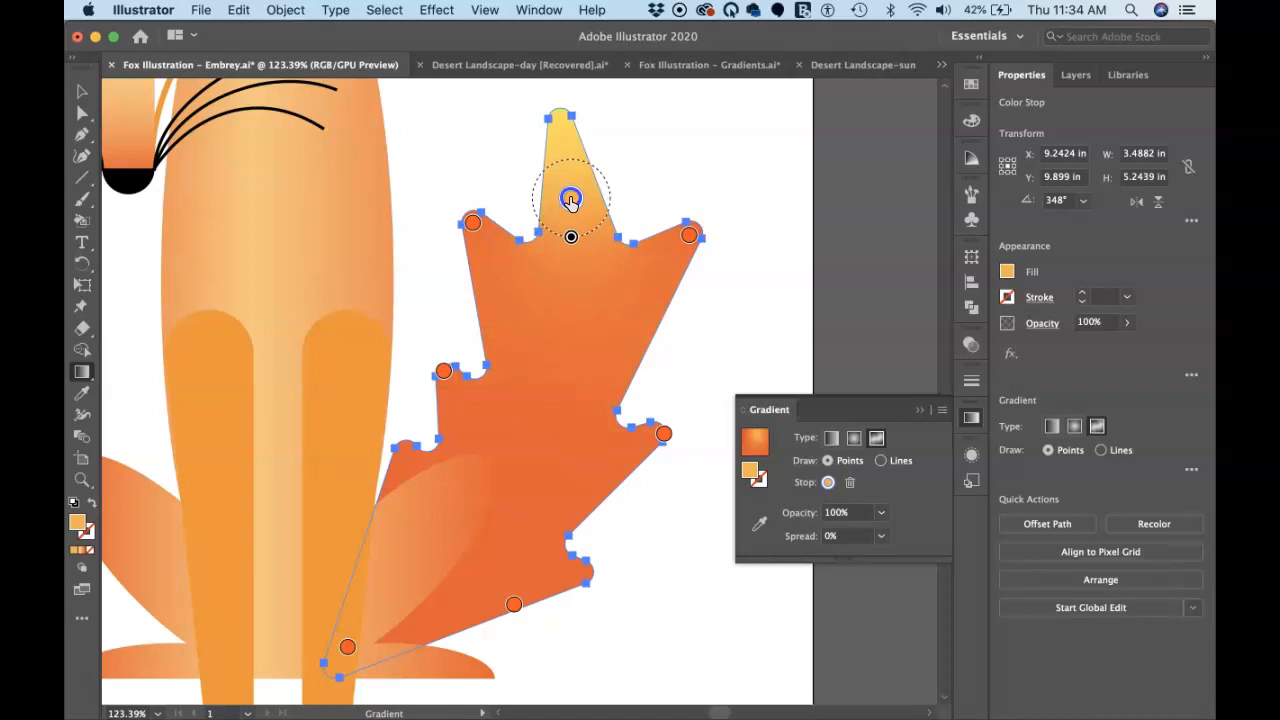
Shift the light orange stop slightly higher in the tail's top spike and pull it off the tail to remove it
{"action": "left_click", "coordinate": [572, 236]}
{"action": "left_click", "coordinate": [570, 198]}
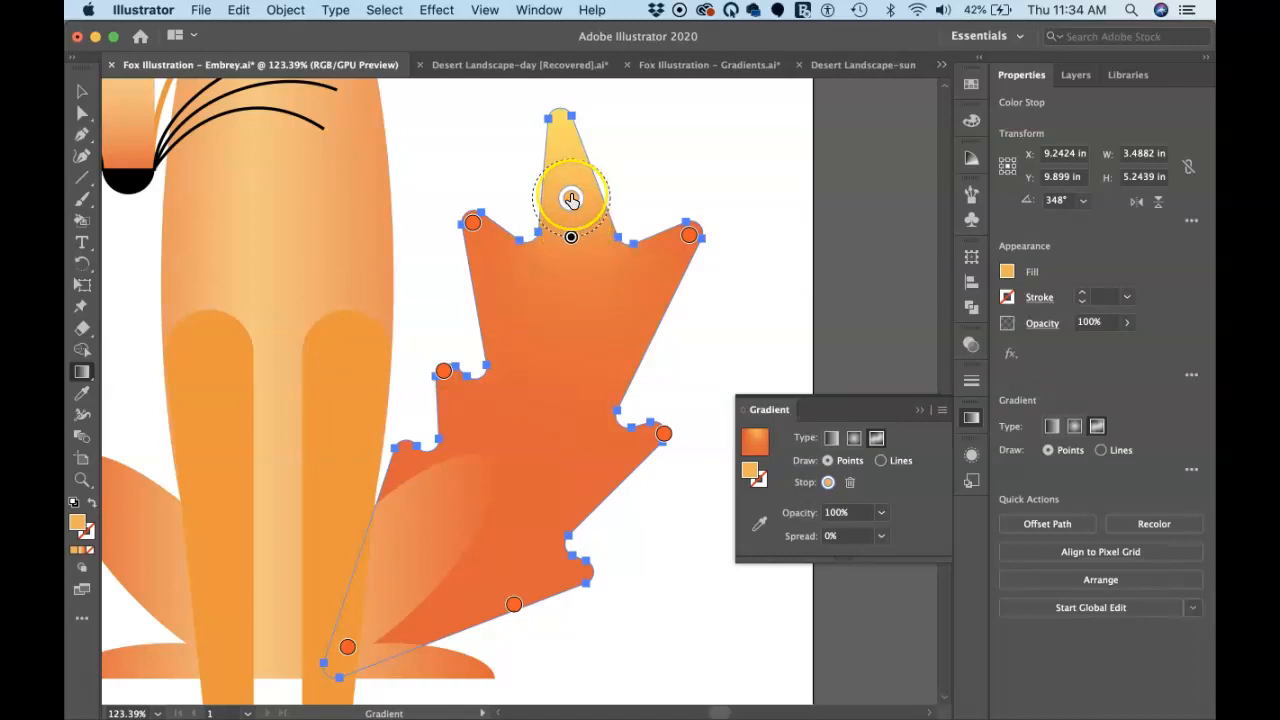
{"action": "mouse_move", "coordinate": [571, 200]}
{"action": "left_mouse_down"}
{"action": "mouse_move", "coordinate": [571, 217]}
{"action": "mouse_move", "coordinate": [571, 193]}
{"action": "left_mouse_up"}
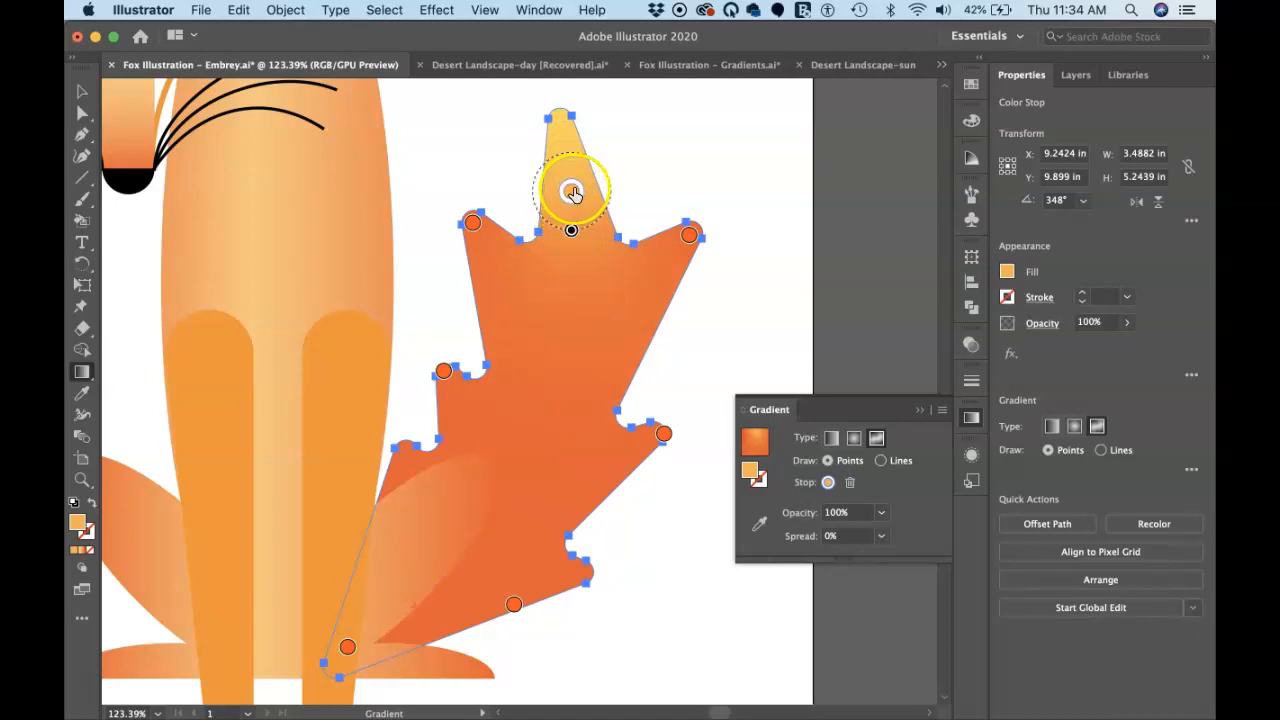
{"action": "mouse_move", "coordinate": [571, 234]}
{"action": "left_mouse_down"}
{"action": "mouse_move", "coordinate": [583, 303]}
{"action": "mouse_move", "coordinate": [580, 236]}
{"action": "left_mouse_up"}
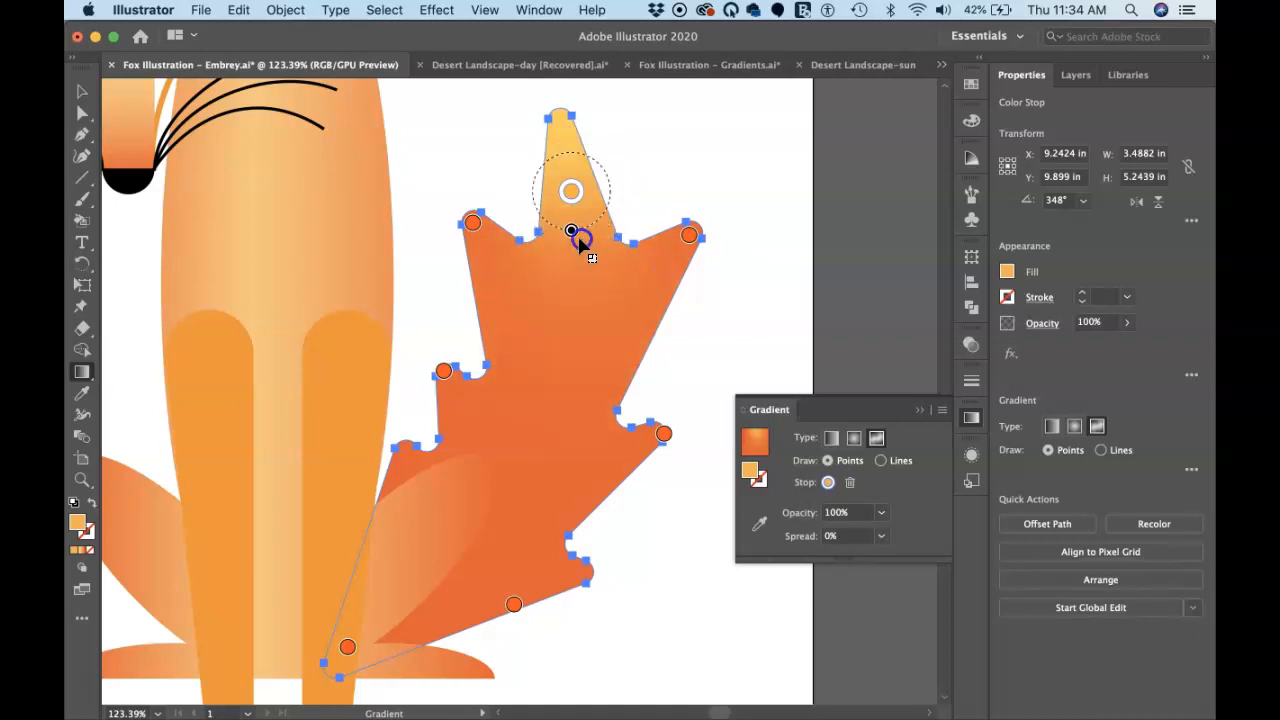
{"action": "left_click_drag", "start_coordinate": [585, 188], "coordinate": [671, 134]}
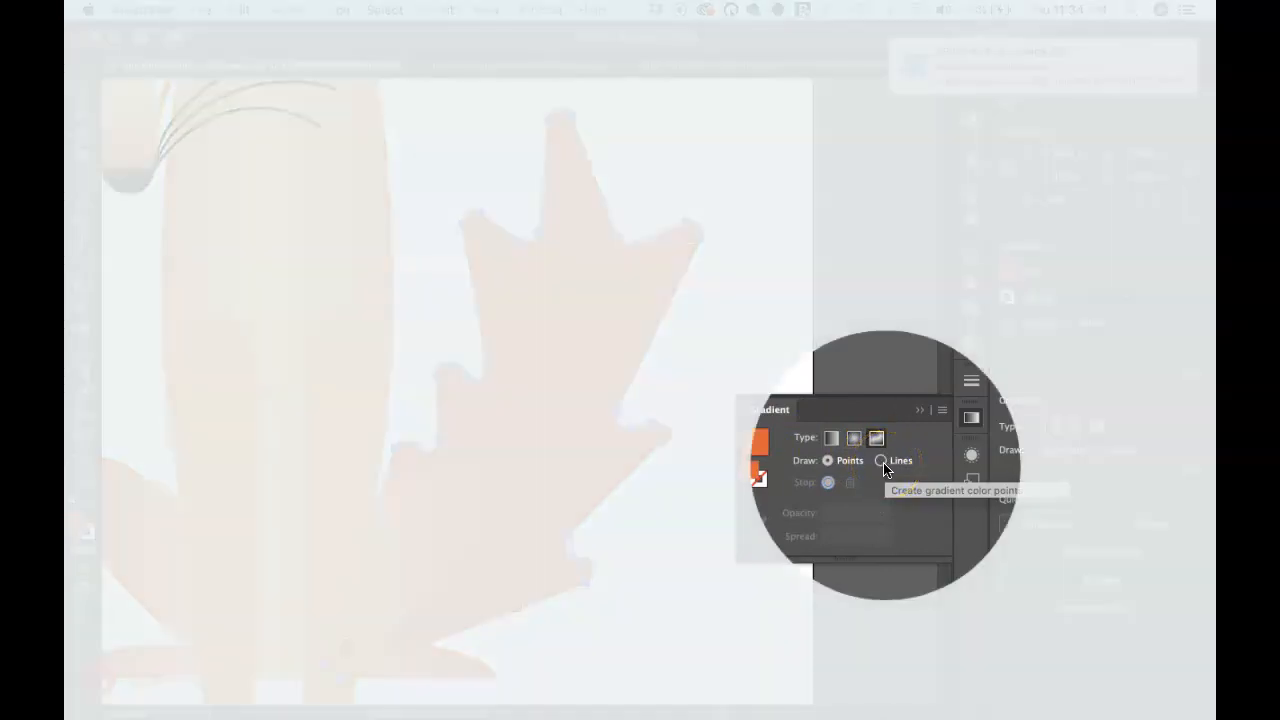
Switch the tail's freeform gradient to Lines and place the first line stop at the base of the top spike
{"action": "left_click", "coordinate": [829, 462]}
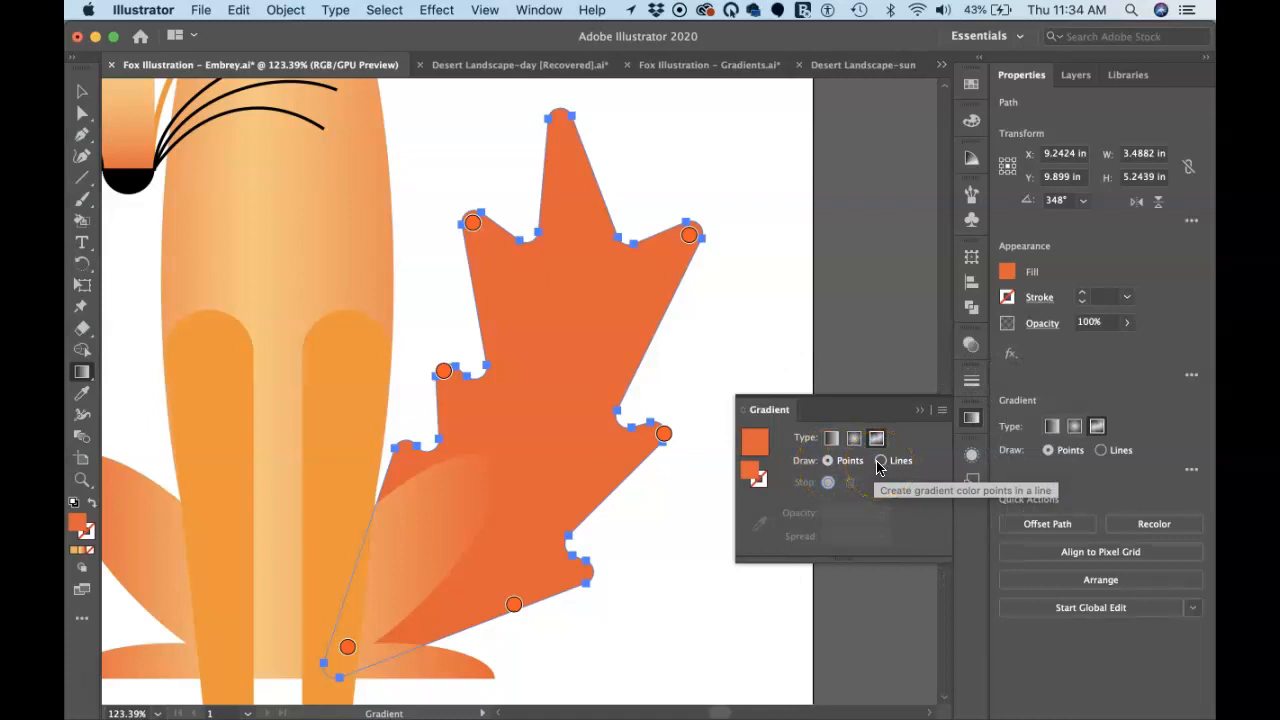
{"action": "left_click", "coordinate": [880, 462]}
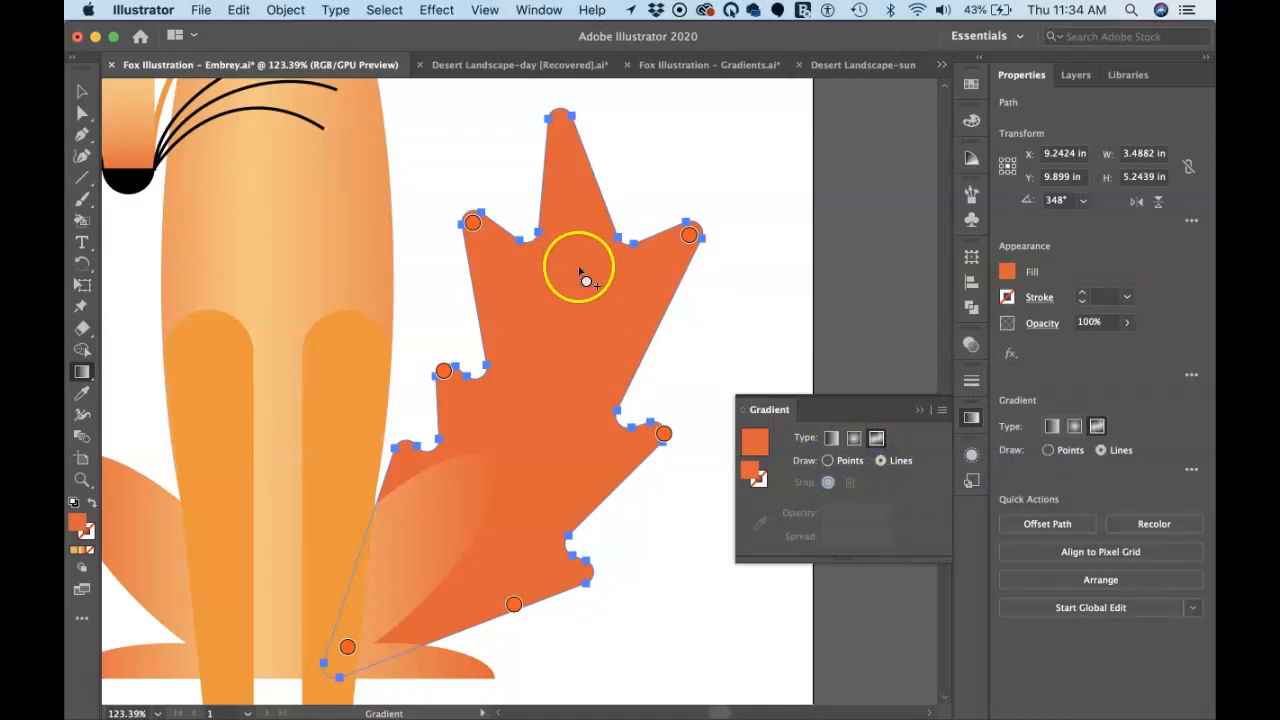
{"action": "left_click_drag", "start_coordinate": [578, 274], "coordinate": [574, 236]}
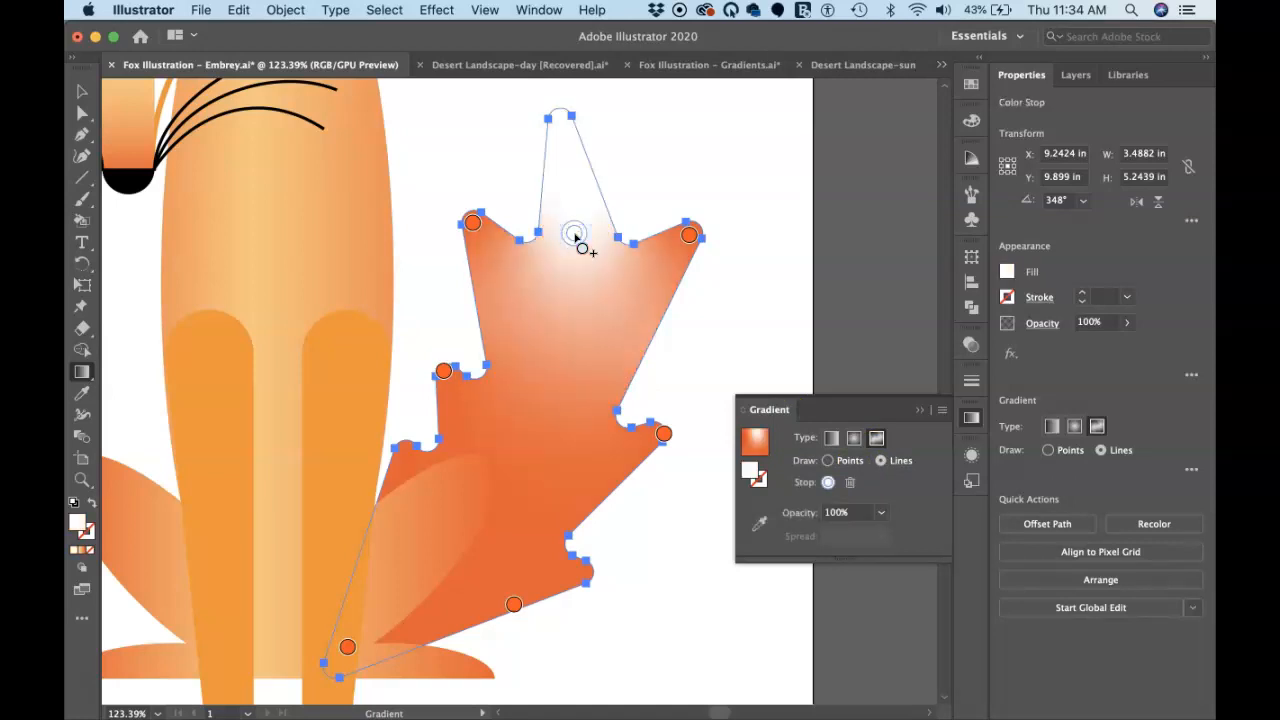
Recolor the new line stop to a light orange of RGB 248, 176, 87, starting from the orange swatch
{"action": "double_click", "coordinate": [574, 236]}
{"action": "left_click", "coordinate": [527, 295]}
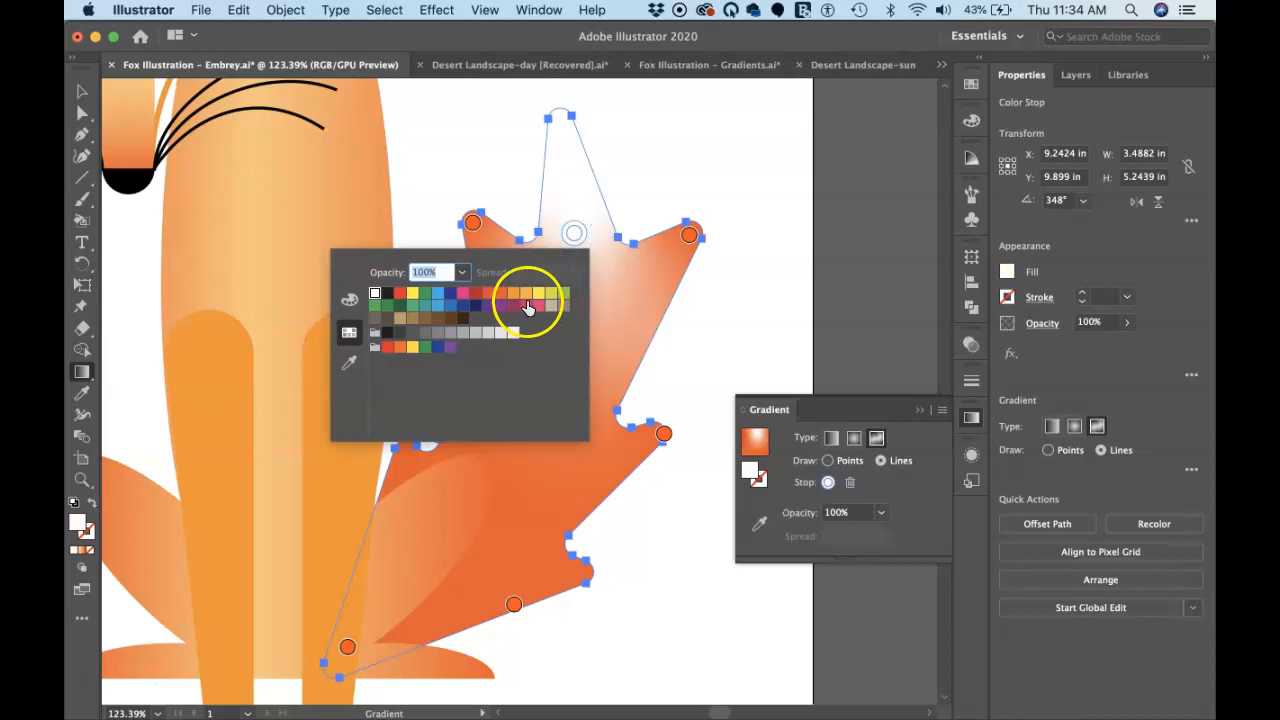
{"action": "left_click", "coordinate": [540, 293]}
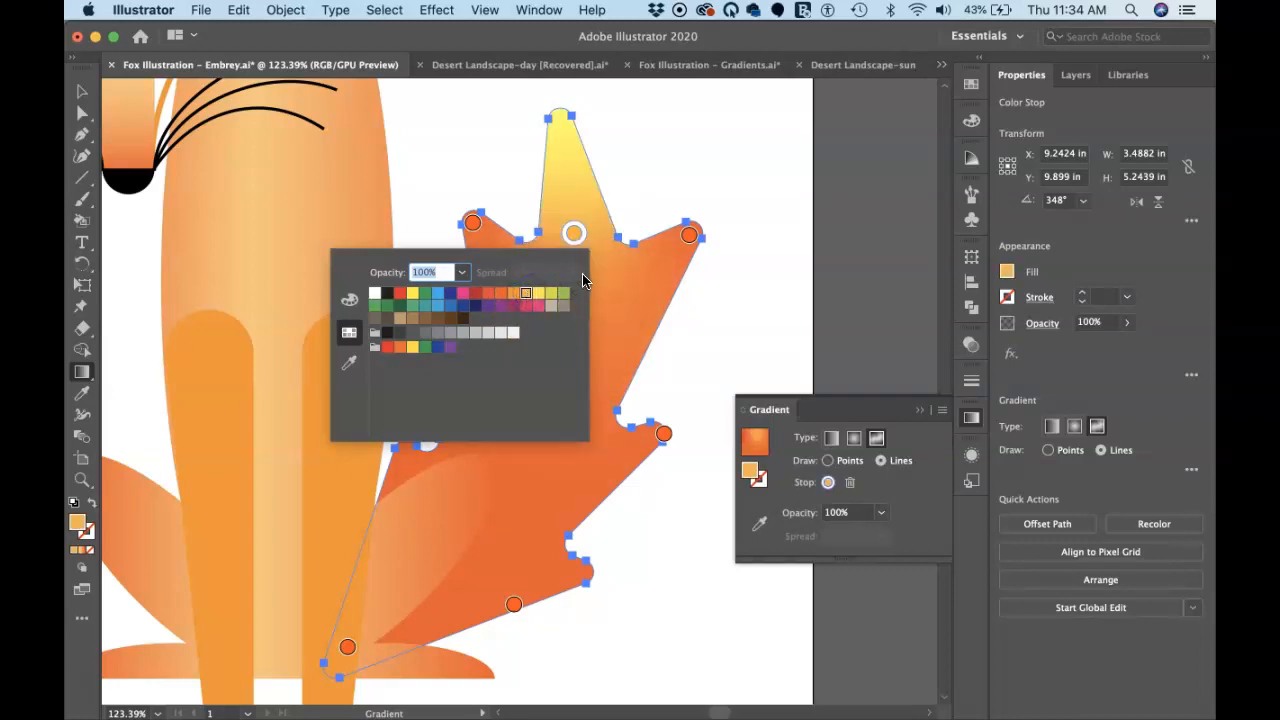
{"action": "left_click", "coordinate": [514, 293]}
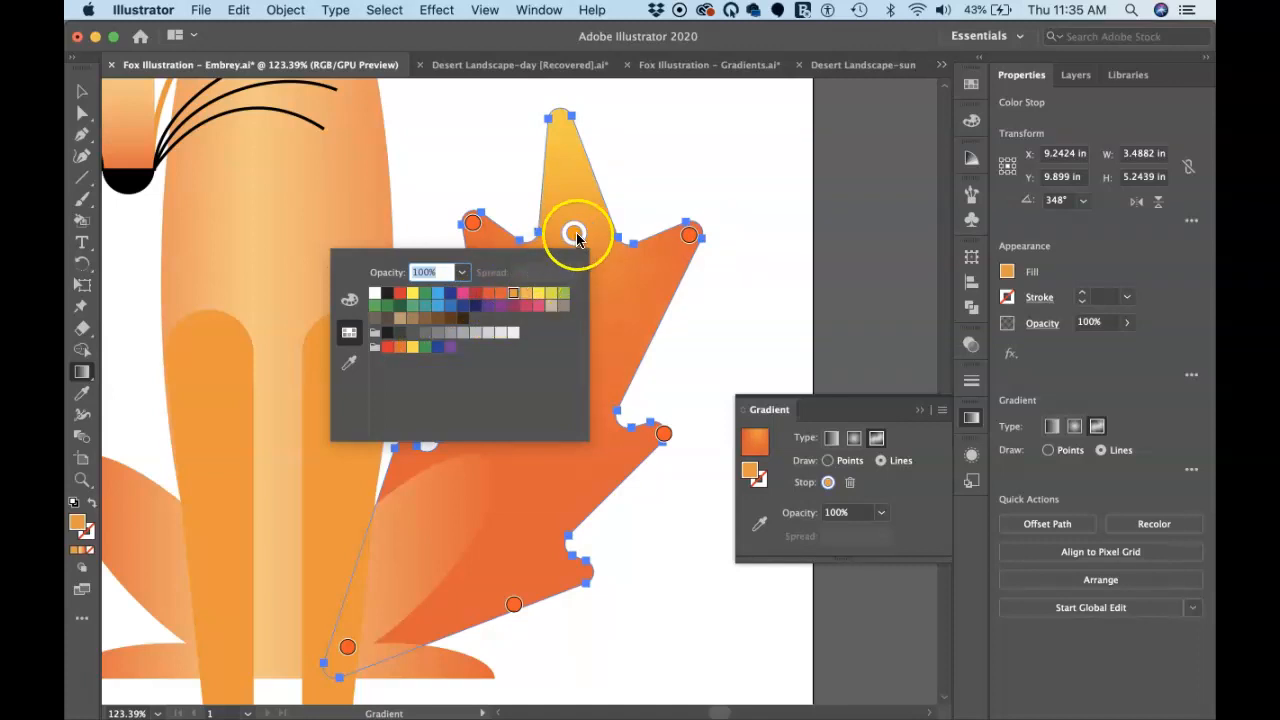
{"action": "left_click", "coordinate": [349, 300]}
{"action": "left_click", "coordinate": [352, 304]}
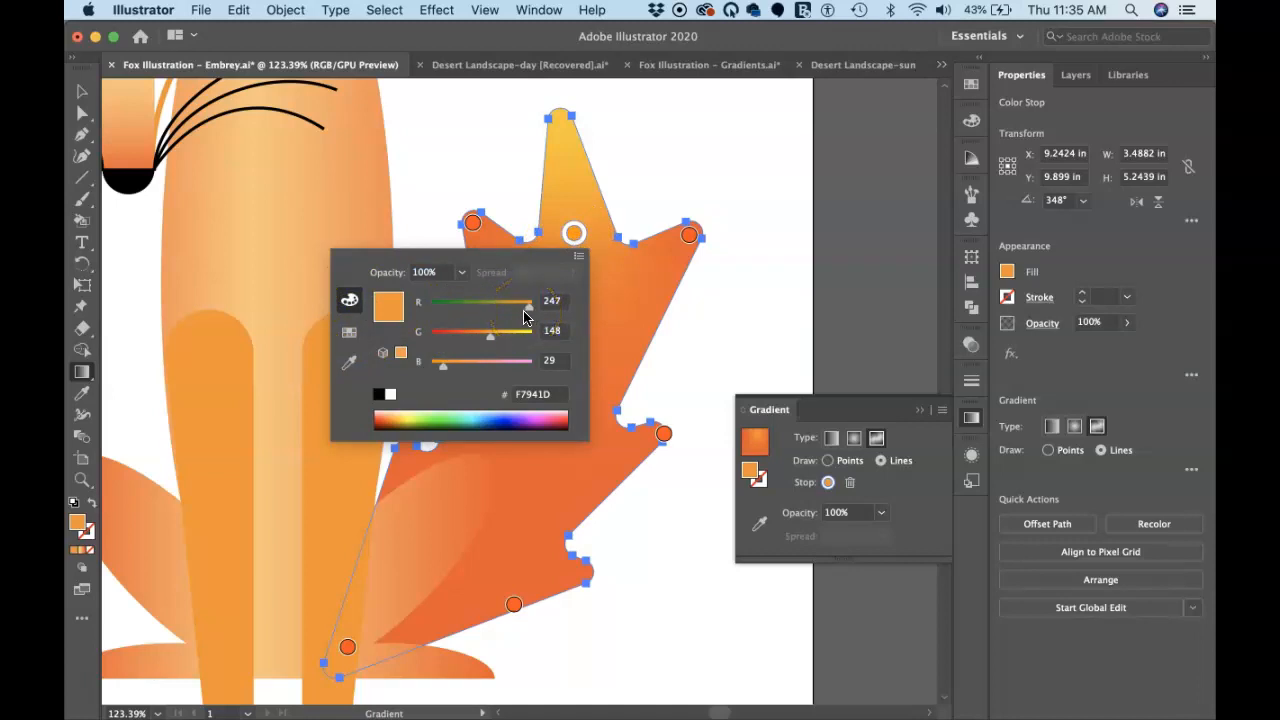
{"action": "mouse_move", "coordinate": [444, 368]}
{"action": "left_mouse_down"}
{"action": "mouse_move", "coordinate": [482, 372]}
{"action": "mouse_move", "coordinate": [466, 370]}
{"action": "left_mouse_up"}
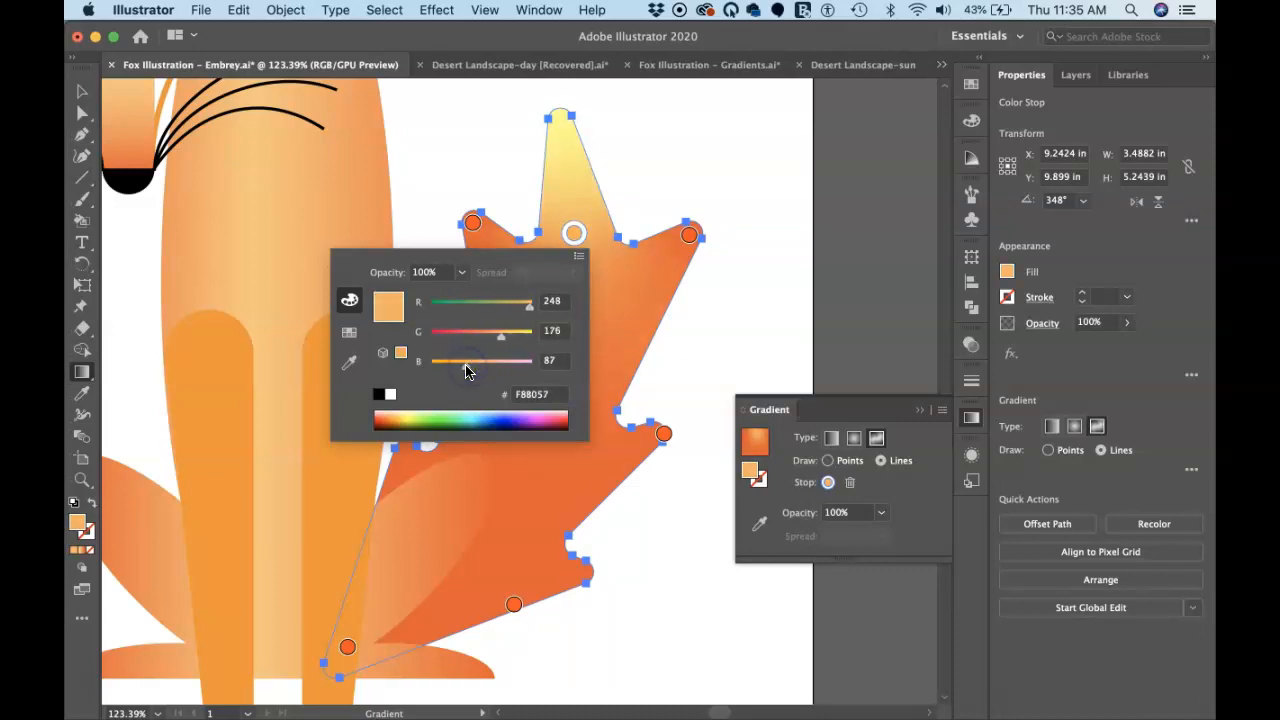
{"action": "left_click", "coordinate": [586, 231]}
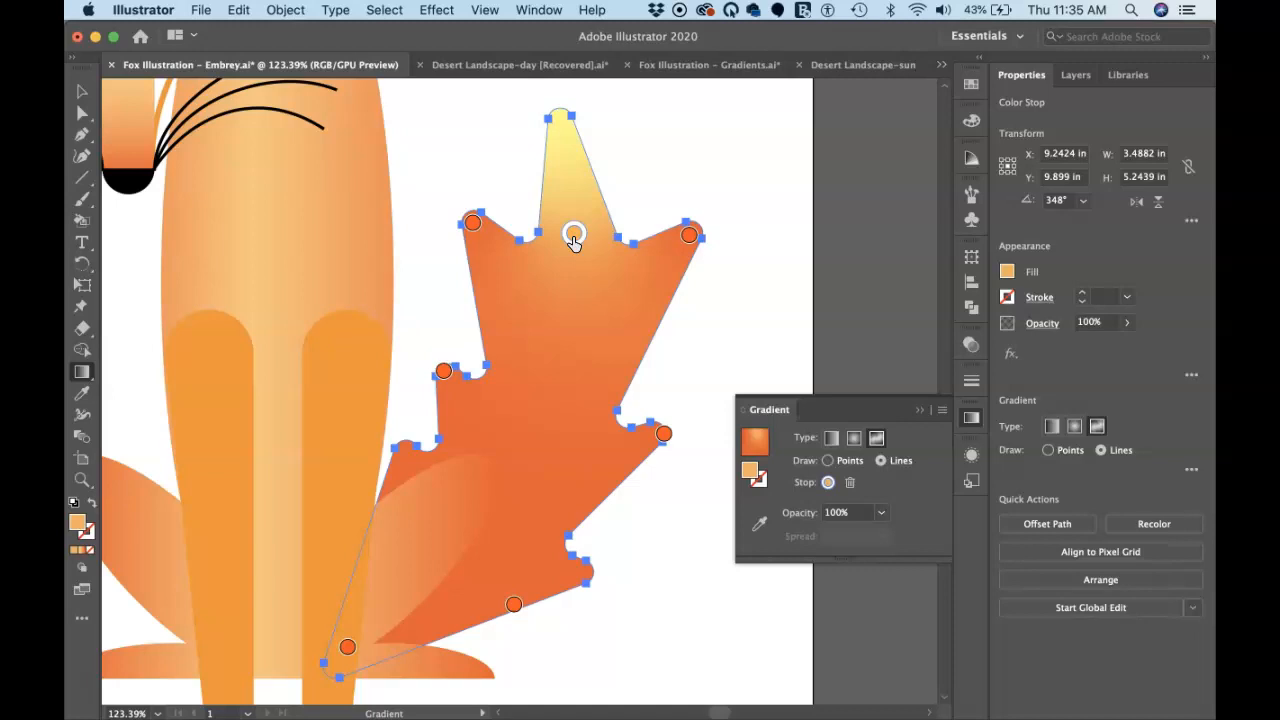
Extend the light orange gradient line from the top stop in a curve down the tail's middle with two more stops, and deselect the tail
{"action": "left_click_drag", "start_coordinate": [560, 360], "coordinate": [578, 268]}
{"action": "left_click", "coordinate": [574, 232]}
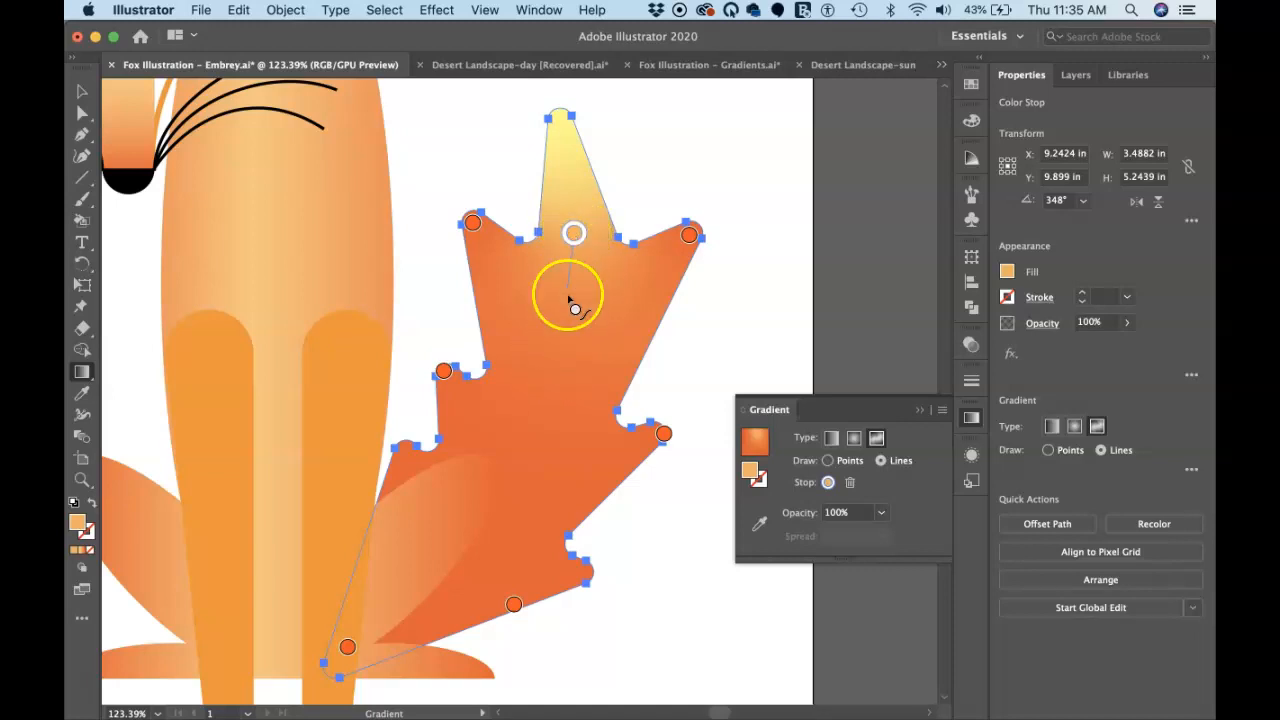
{"action": "mouse_move", "coordinate": [570, 357]}
{"action": "left_mouse_down"}
{"action": "mouse_move", "coordinate": [548, 402]}
{"action": "mouse_move", "coordinate": [574, 253]}
{"action": "mouse_move", "coordinate": [514, 494]}
{"action": "mouse_move", "coordinate": [447, 572]}
{"action": "left_mouse_up"}
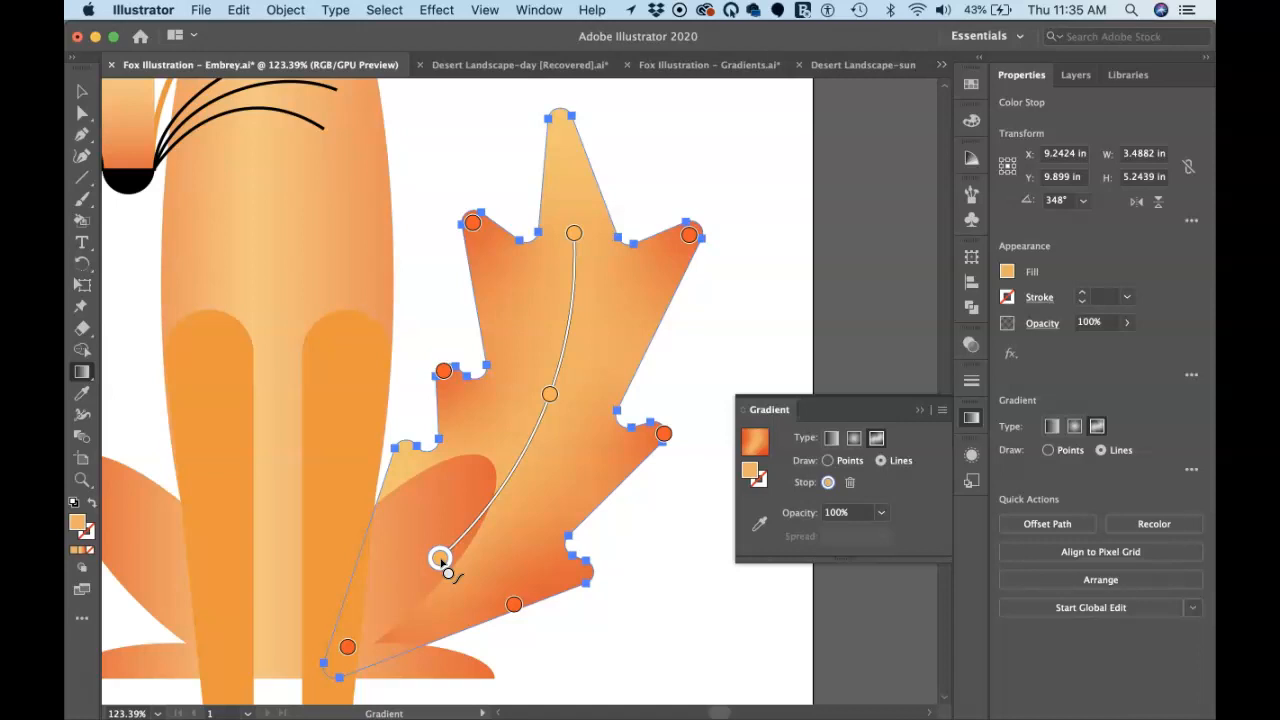
{"action": "left_click", "coordinate": [441, 558]}
{"action": "left_click", "coordinate": [550, 450]}
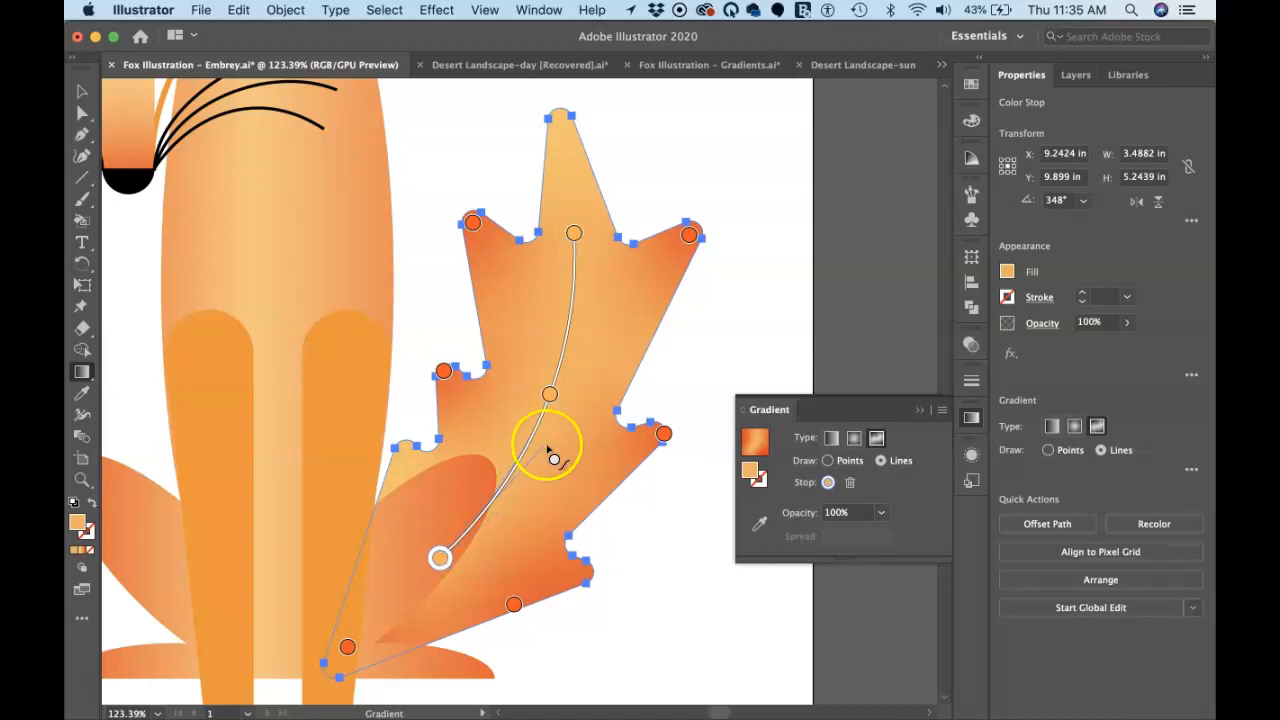
{"action": "left_click", "coordinate": [645, 510]}
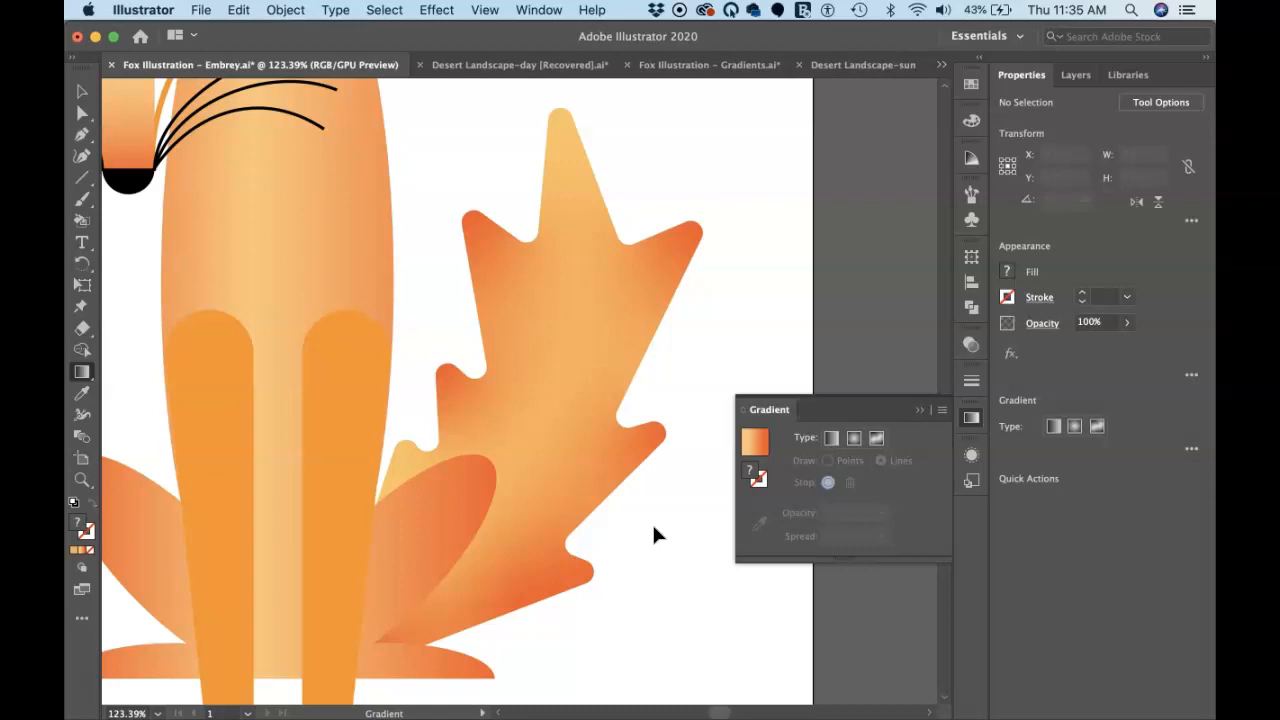
Draw a horizontal straight line about 3 in long on the empty artboard area beside the fox's head
{"action": "scroll", "coordinate": [653, 532], "scroll_direction": "down", "scroll_amount": 5}
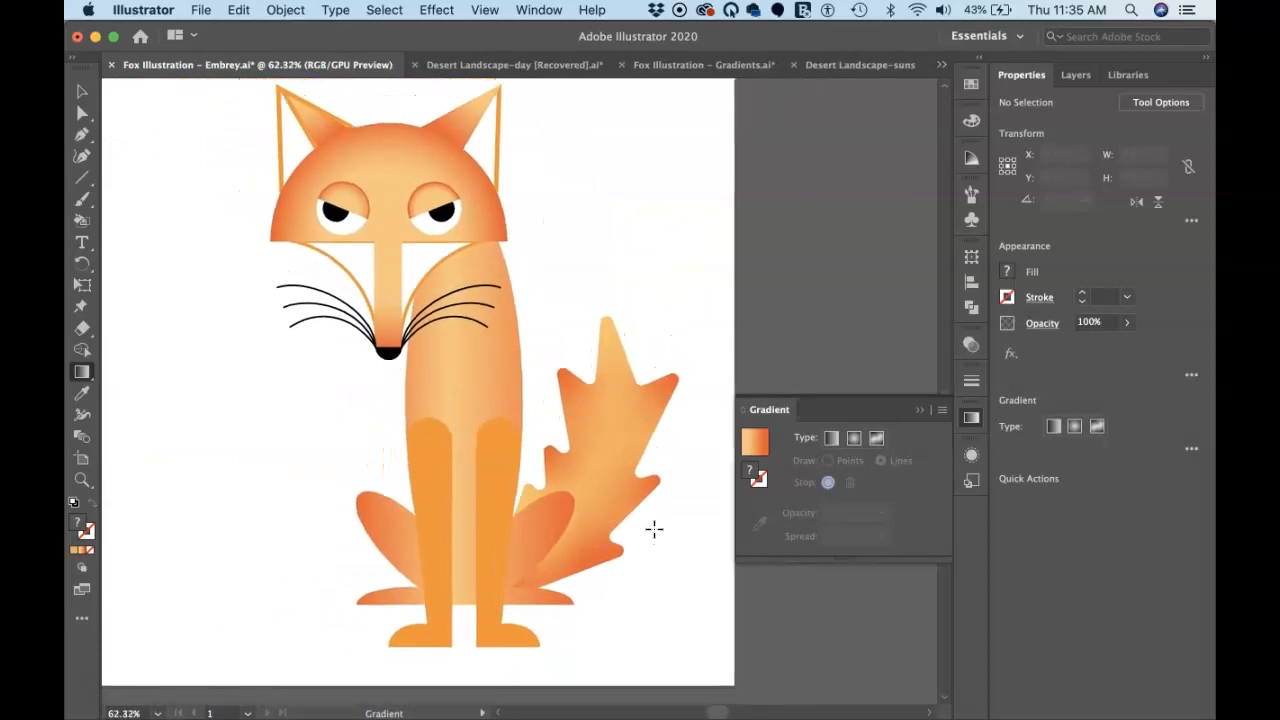
{"action": "scroll", "coordinate": [653, 530], "scroll_direction": "down", "scroll_amount": 2}
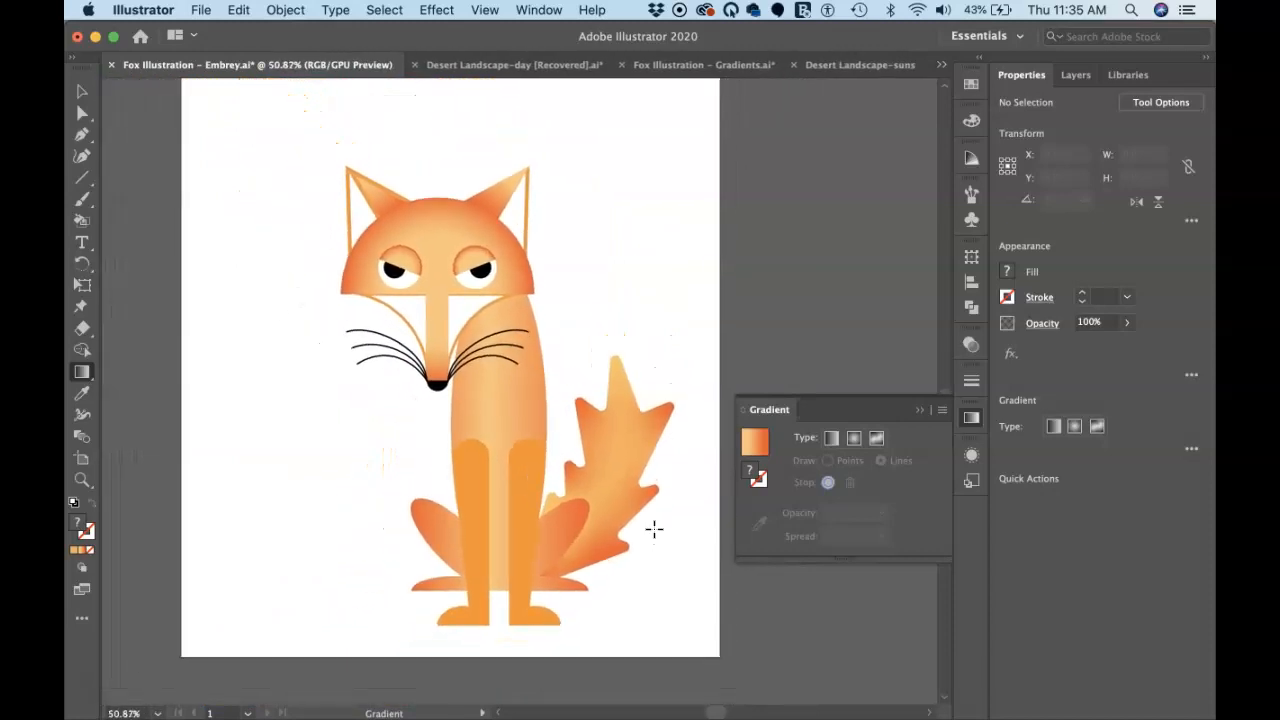
{"action": "scroll", "coordinate": [653, 530], "scroll_direction": "up", "scroll_amount": 1}
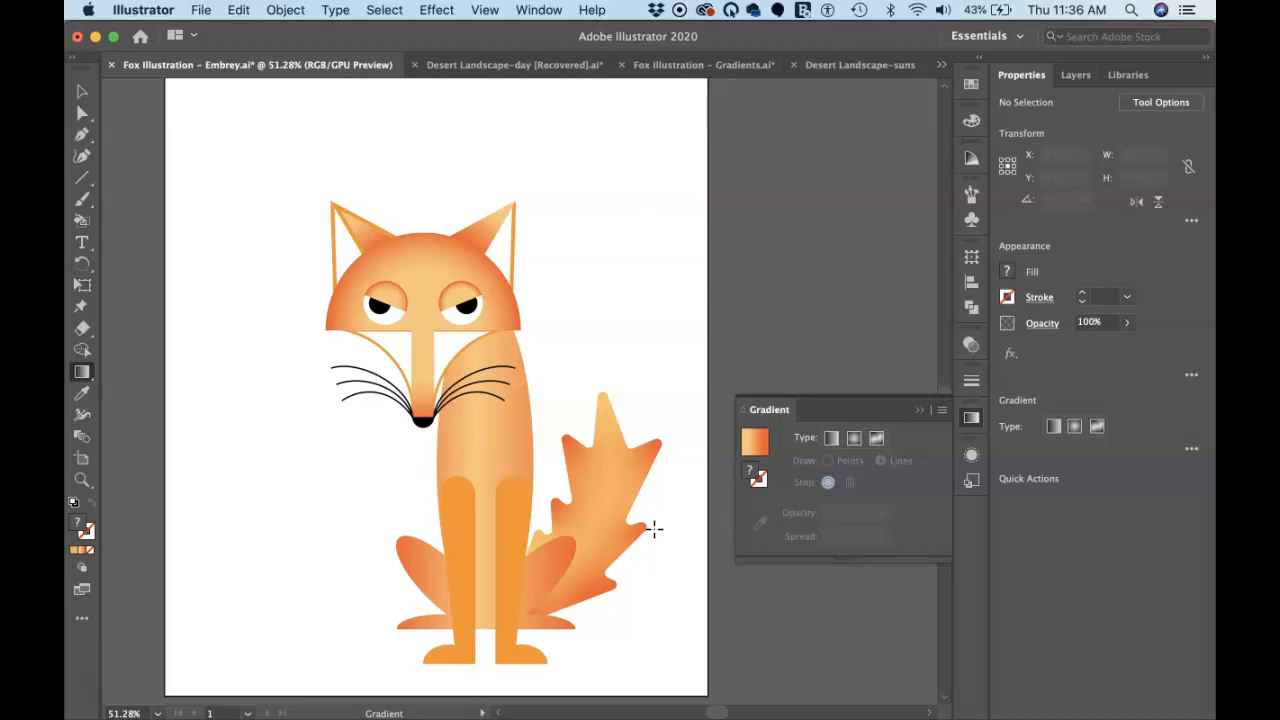
{"action": "left_click_drag", "start_coordinate": [609, 514], "coordinate": [624, 477]}
{"action": "key", "text": "backslash"}
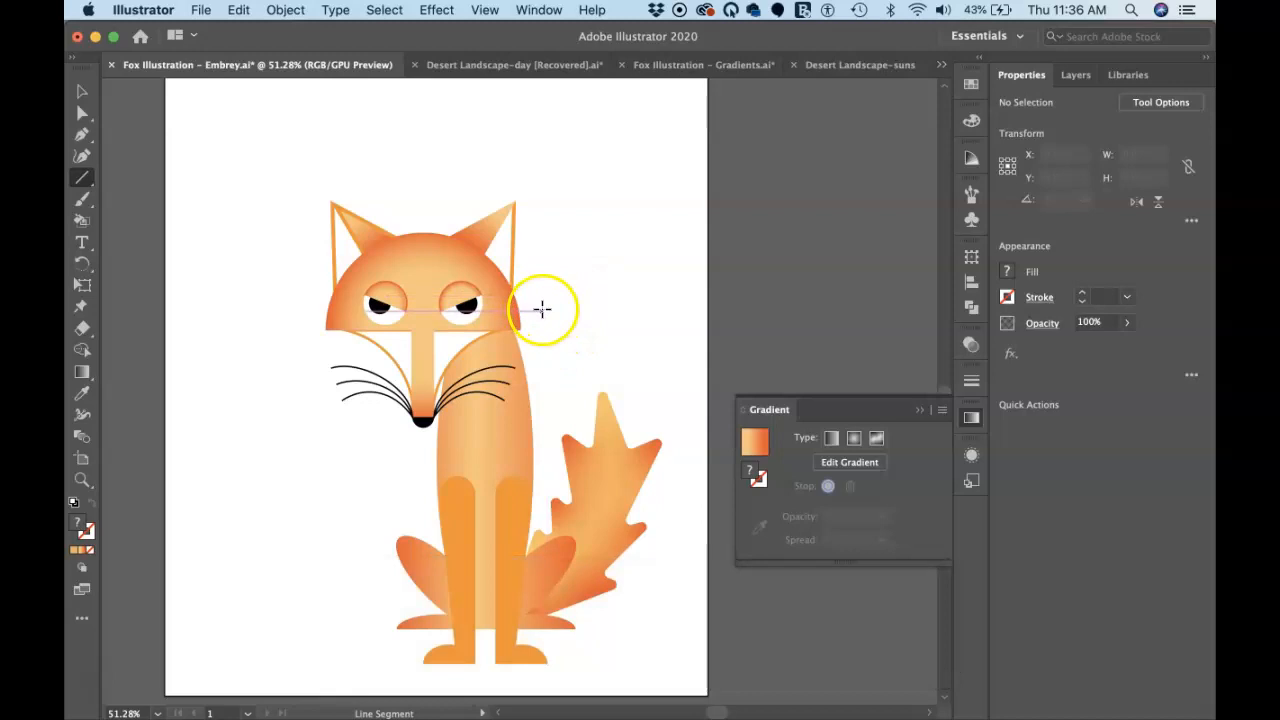
{"action": "left_click_drag", "start_coordinate": [547, 307], "coordinate": [683, 311]}
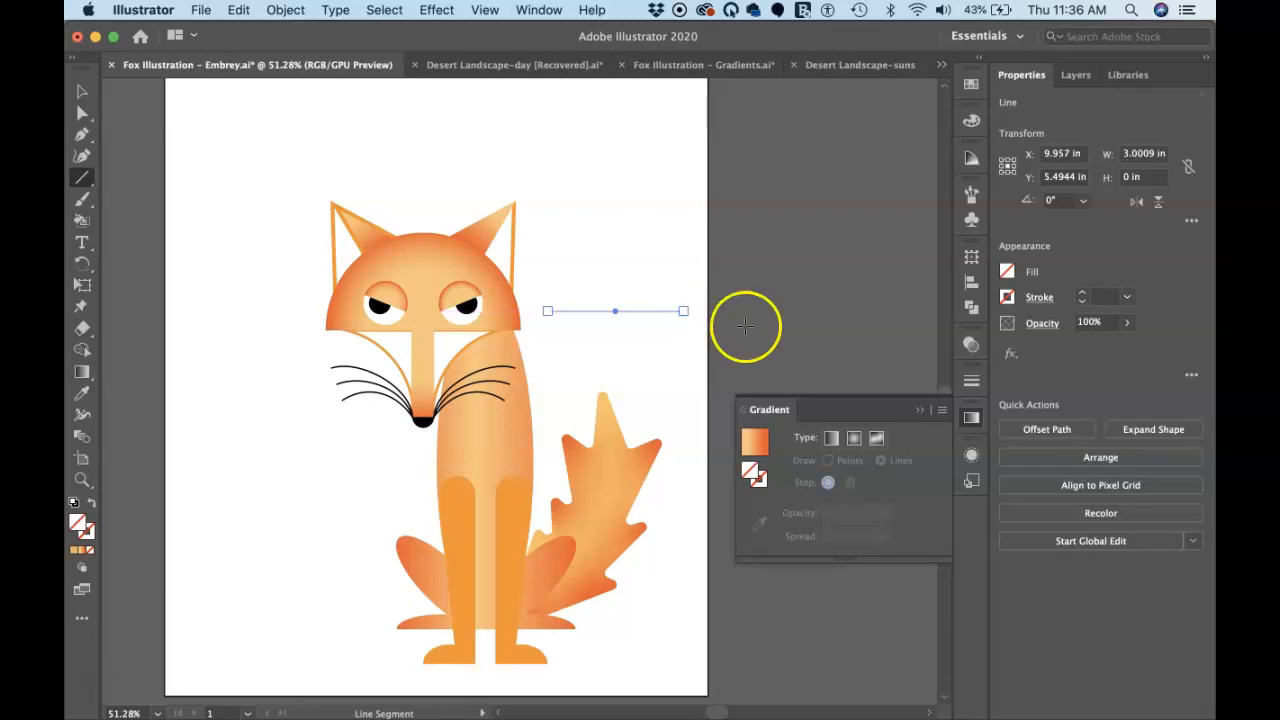
Give the horizontal line a dark blue stroke with a weight of 12 pt
{"action": "left_click", "coordinate": [1012, 297]}
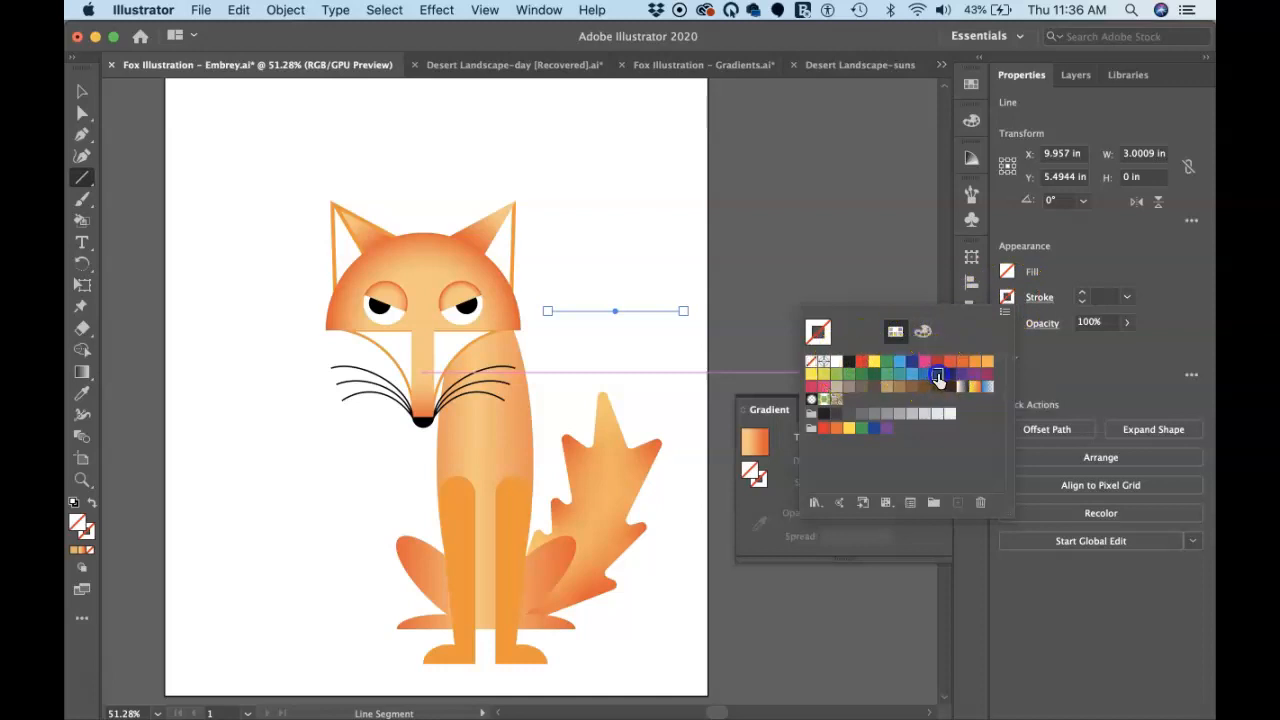
{"action": "left_click", "coordinate": [937, 374]}
{"action": "left_click", "coordinate": [1062, 271]}
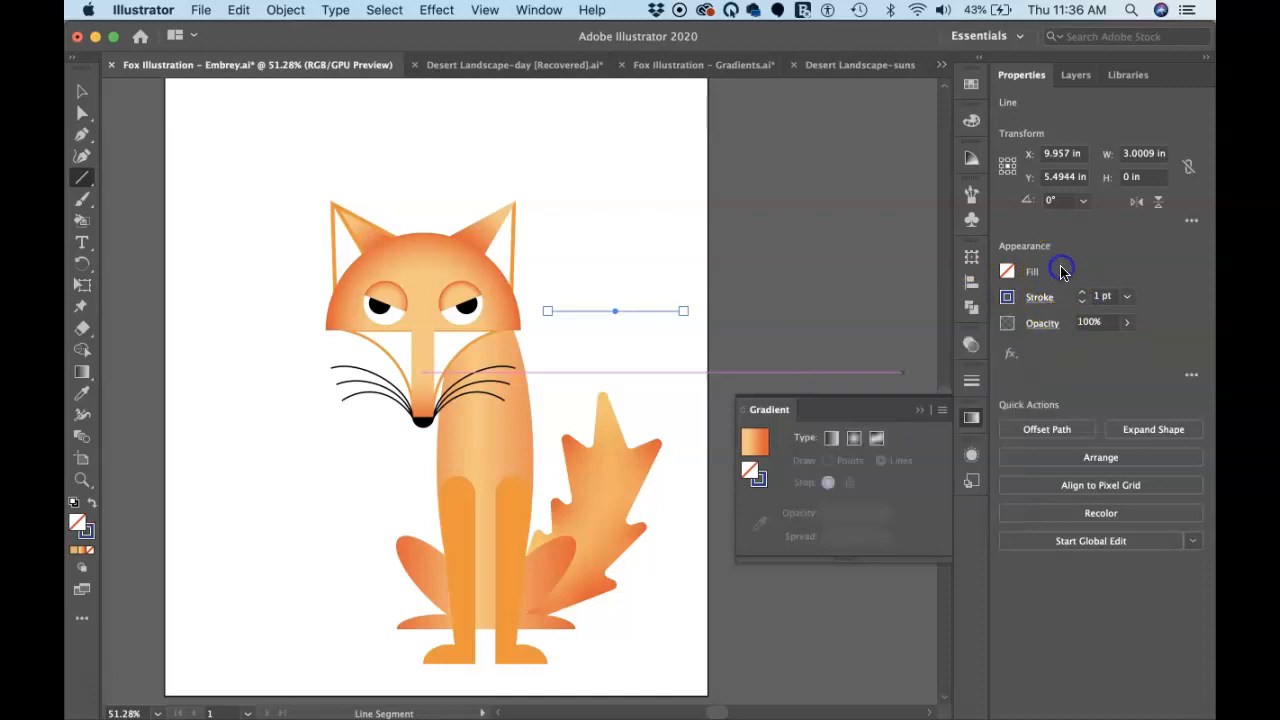
{"action": "left_click", "coordinate": [1127, 296]}
{"action": "left_click", "coordinate": [1151, 552]}
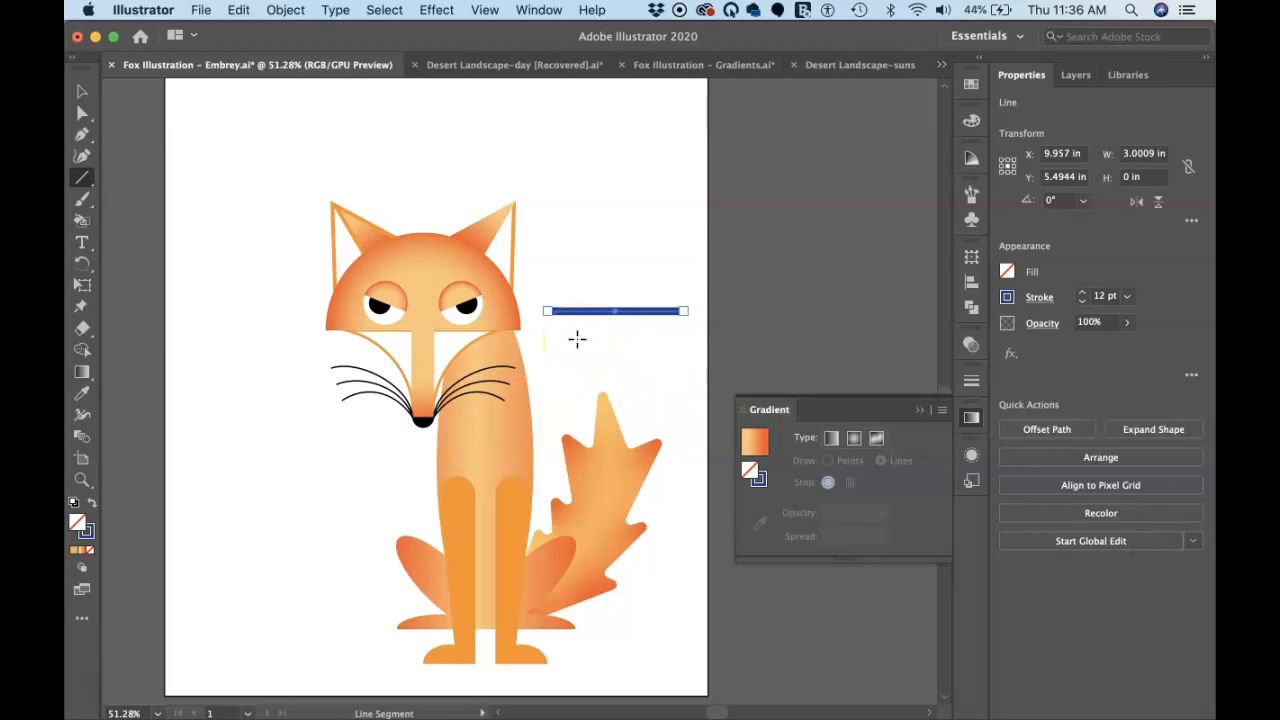
Give the thick blue test line round caps in its stroke settings
{"action": "scroll", "coordinate": [614, 323], "scroll_direction": "up", "scroll_amount": 5}
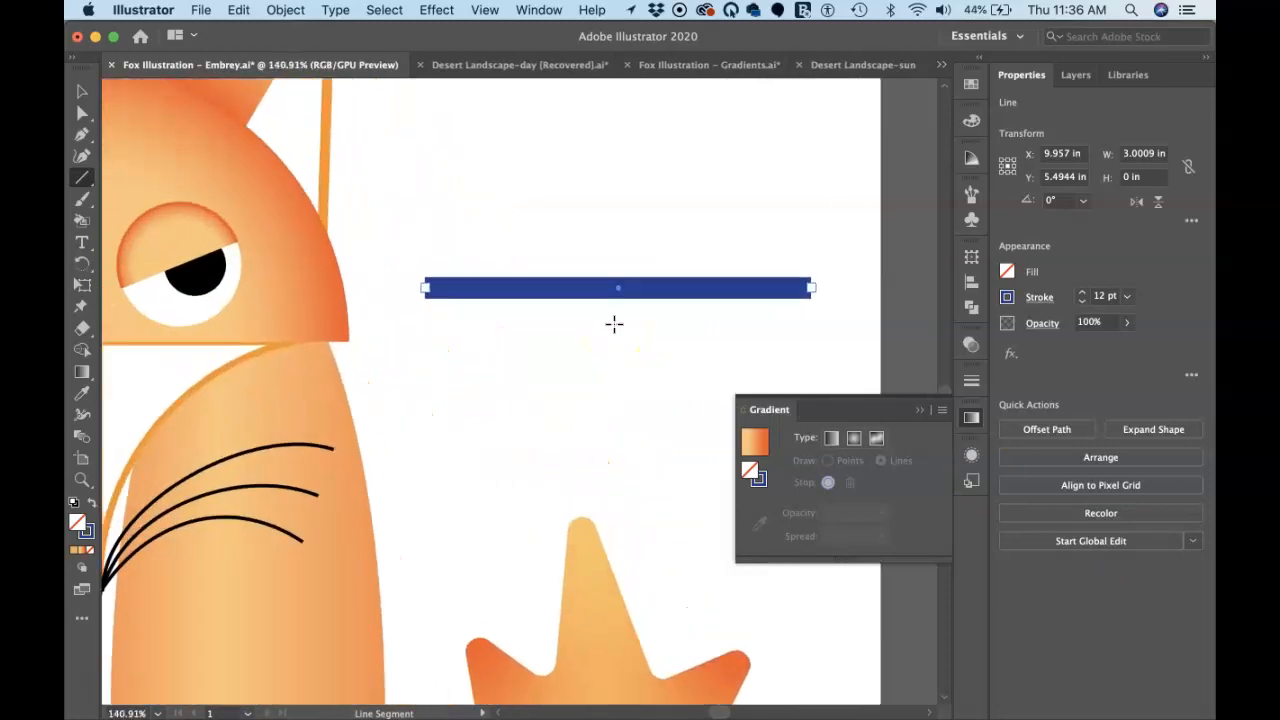
{"action": "scroll", "coordinate": [614, 323], "scroll_direction": "up", "scroll_amount": 3}
{"action": "left_click", "coordinate": [960, 350]}
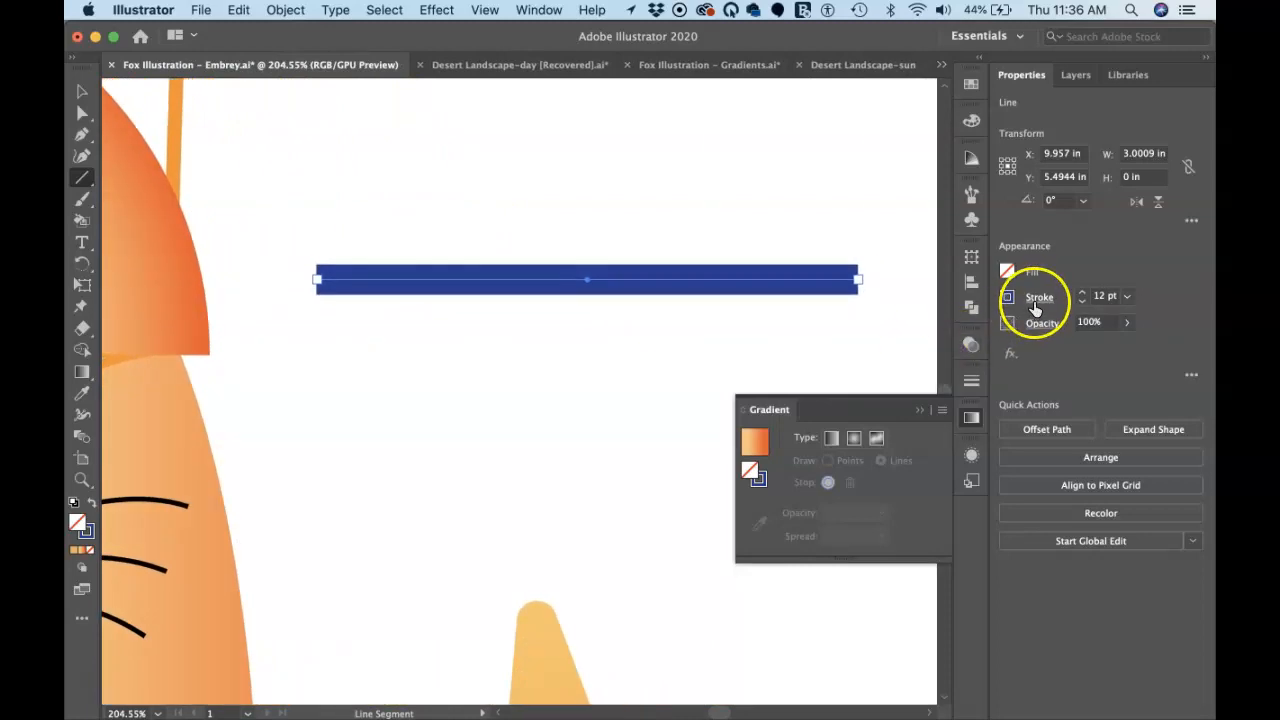
{"action": "left_click", "coordinate": [1038, 298]}
{"action": "left_click", "coordinate": [942, 345]}
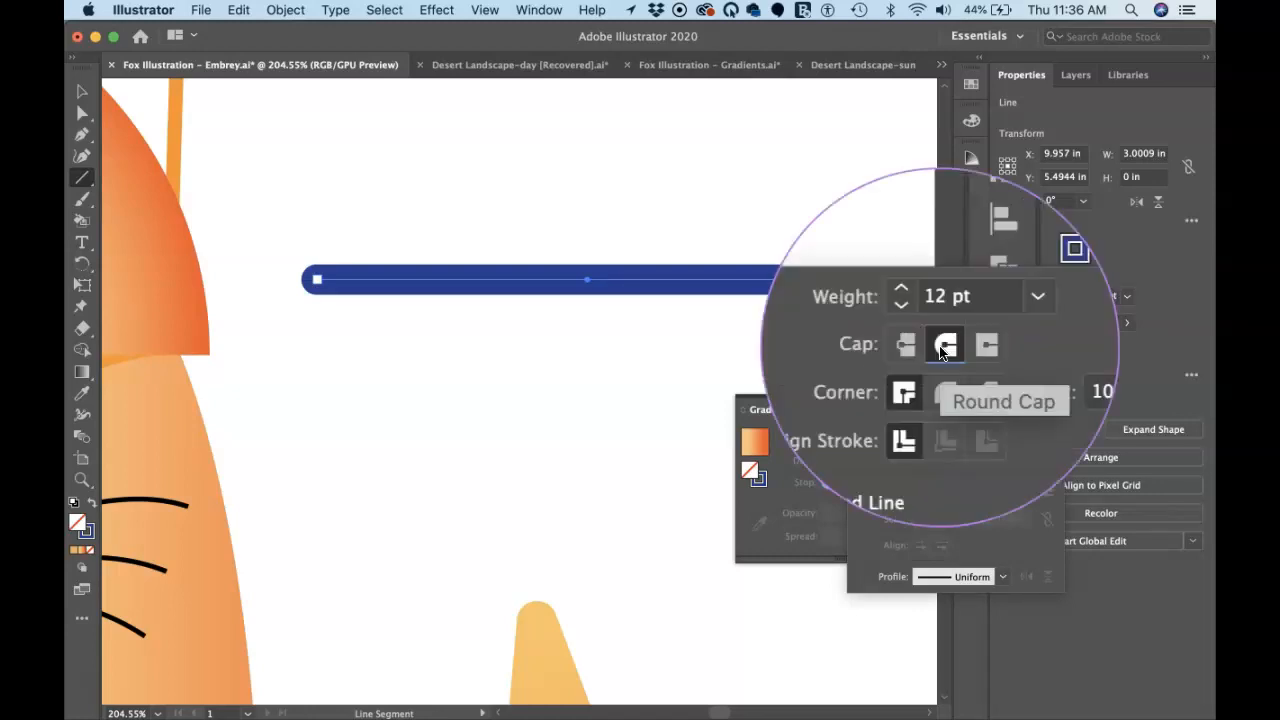
{"action": "left_click", "coordinate": [921, 350]}
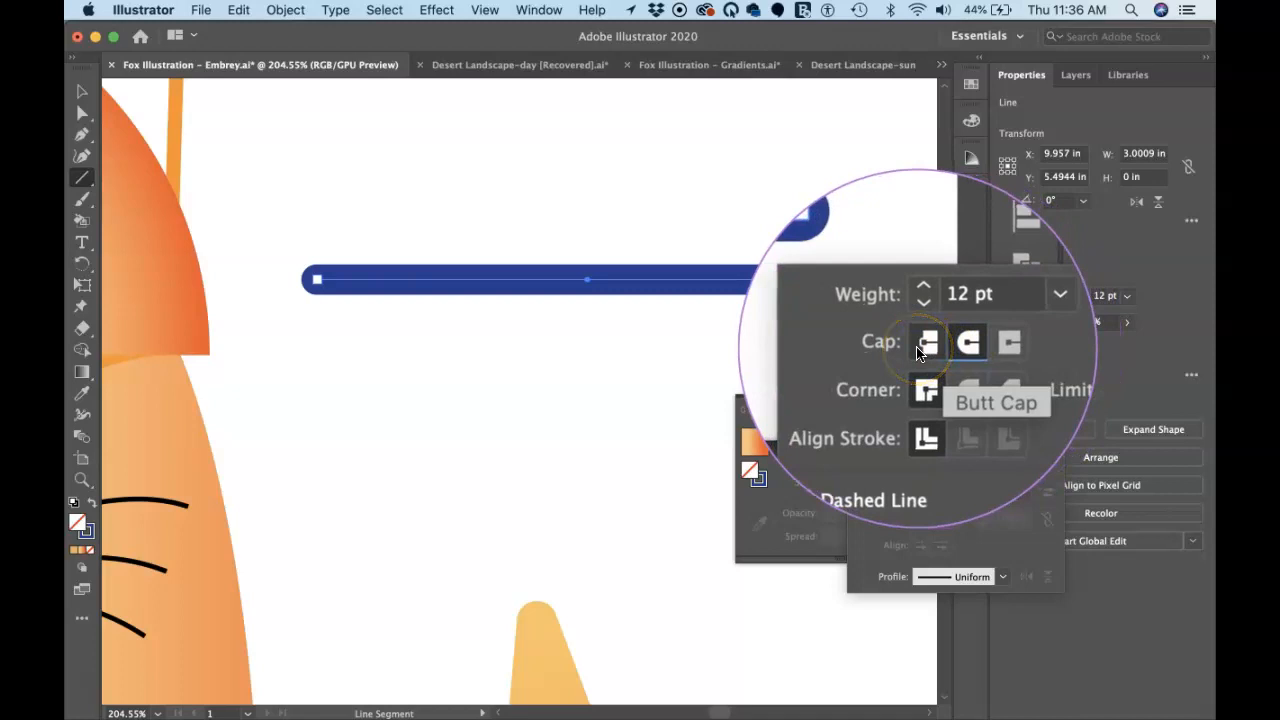
{"action": "left_click", "coordinate": [942, 345]}
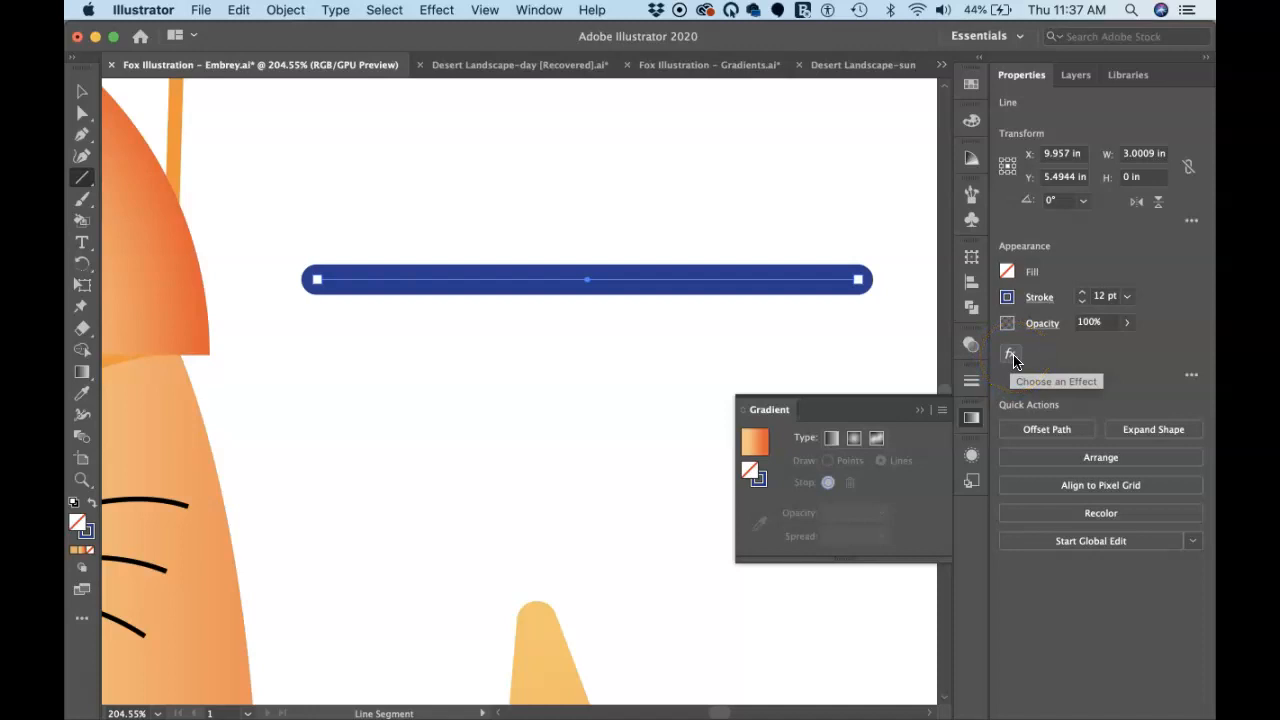
Make the stroke, rather than the fill, the active color attribute of the blue line
{"action": "left_click", "coordinate": [88, 535]}
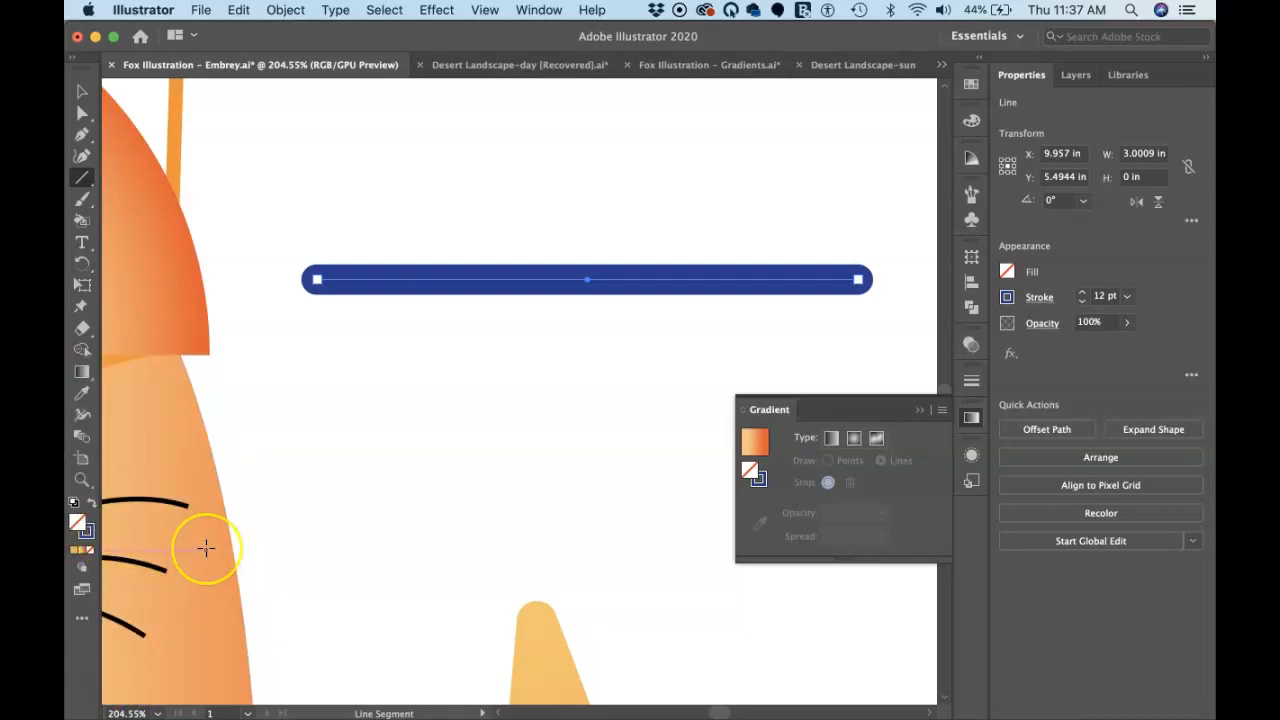
{"action": "key", "text": "x"}
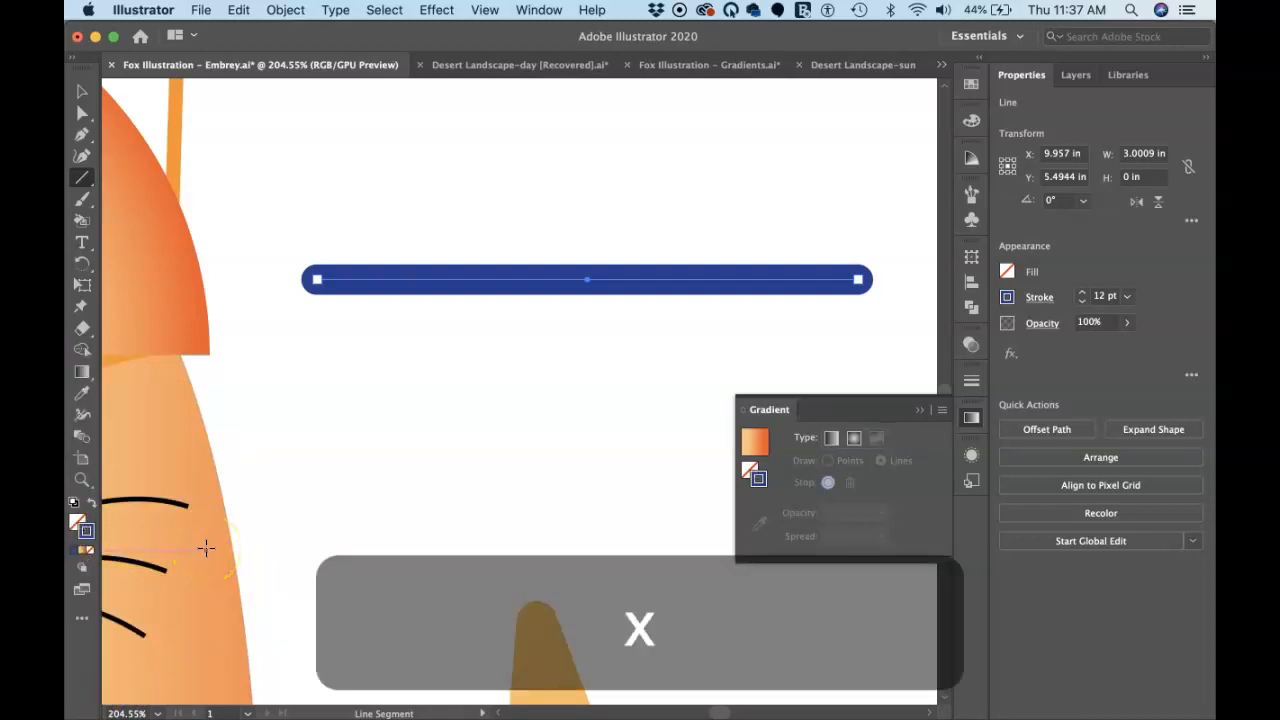
{"action": "left_click", "coordinate": [83, 536]}
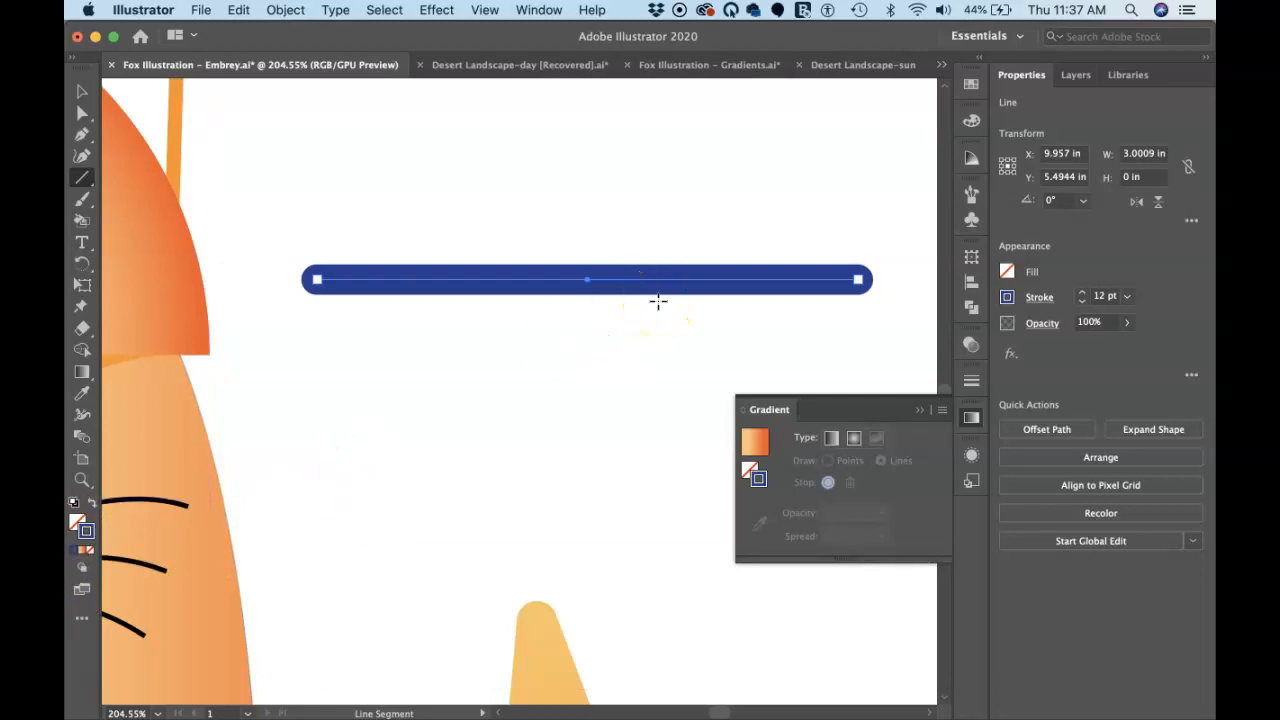
{"action": "left_click", "coordinate": [1086, 284]}
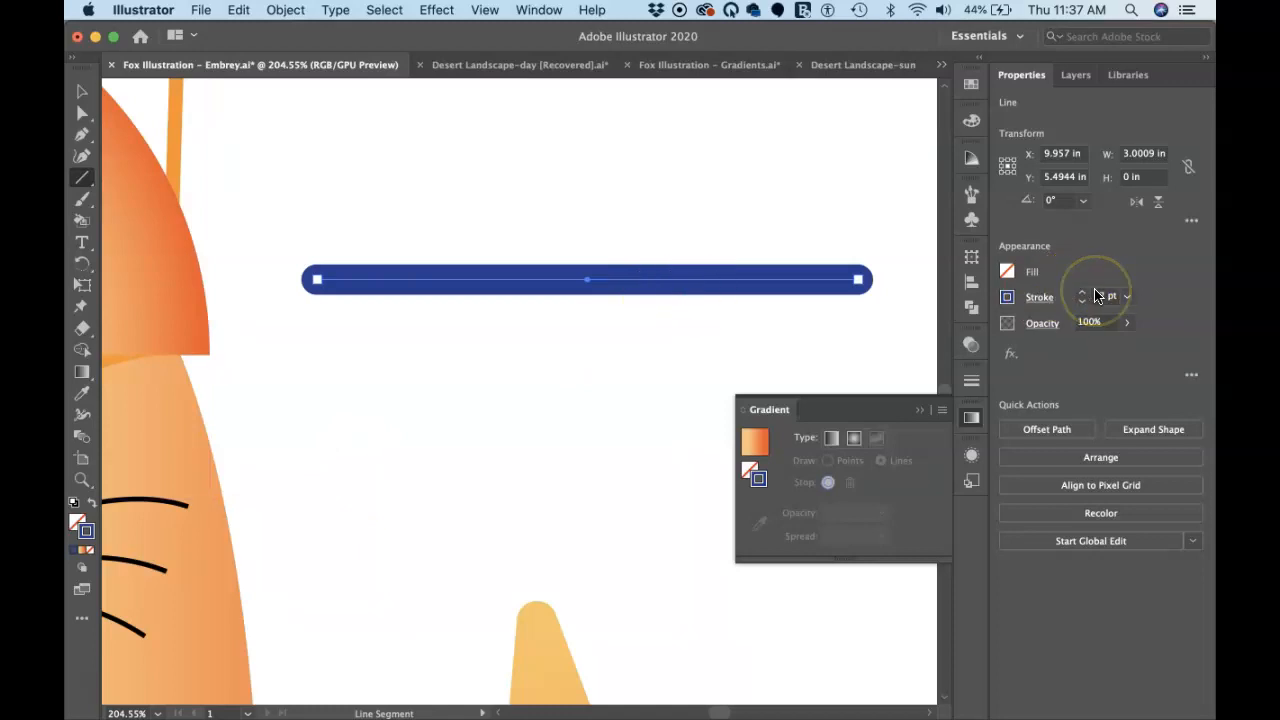
Apply a Zig Zag effect to the line with an absolute size of 0.14 in, 5 ridges per segment and smooth points
{"action": "left_click", "coordinate": [1010, 354]}
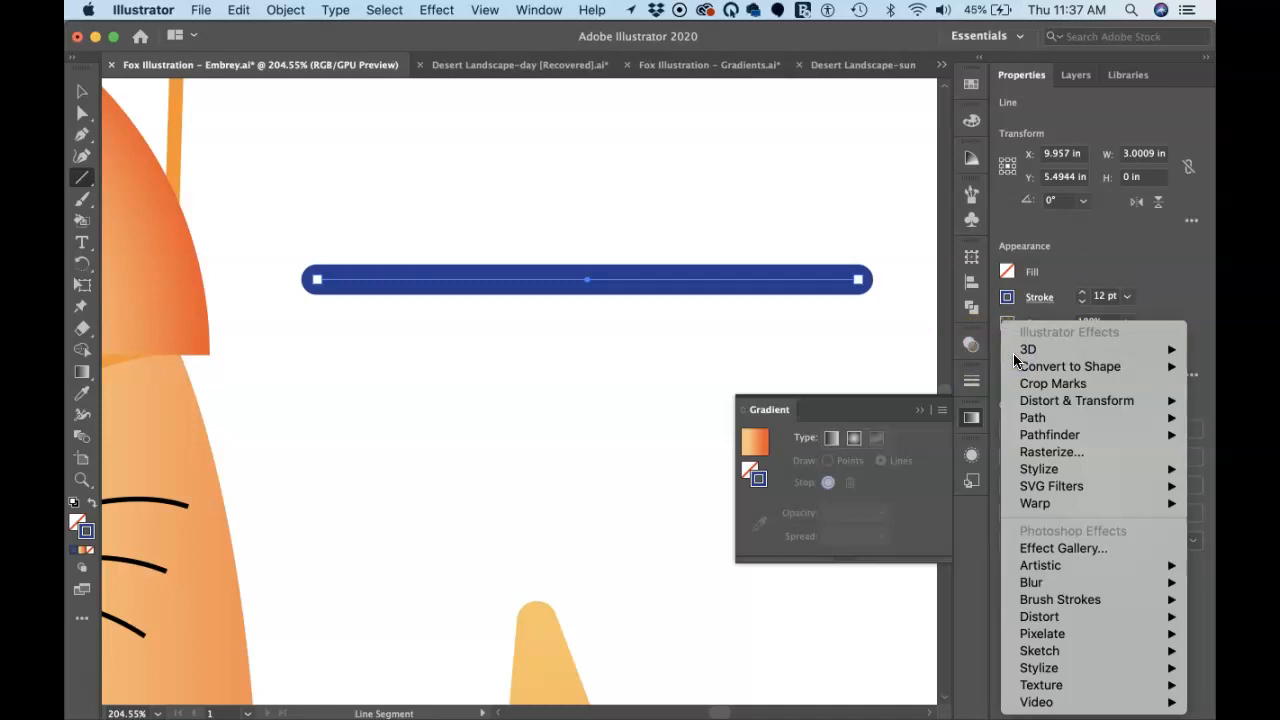
{"action": "left_click", "coordinate": [1043, 434]}
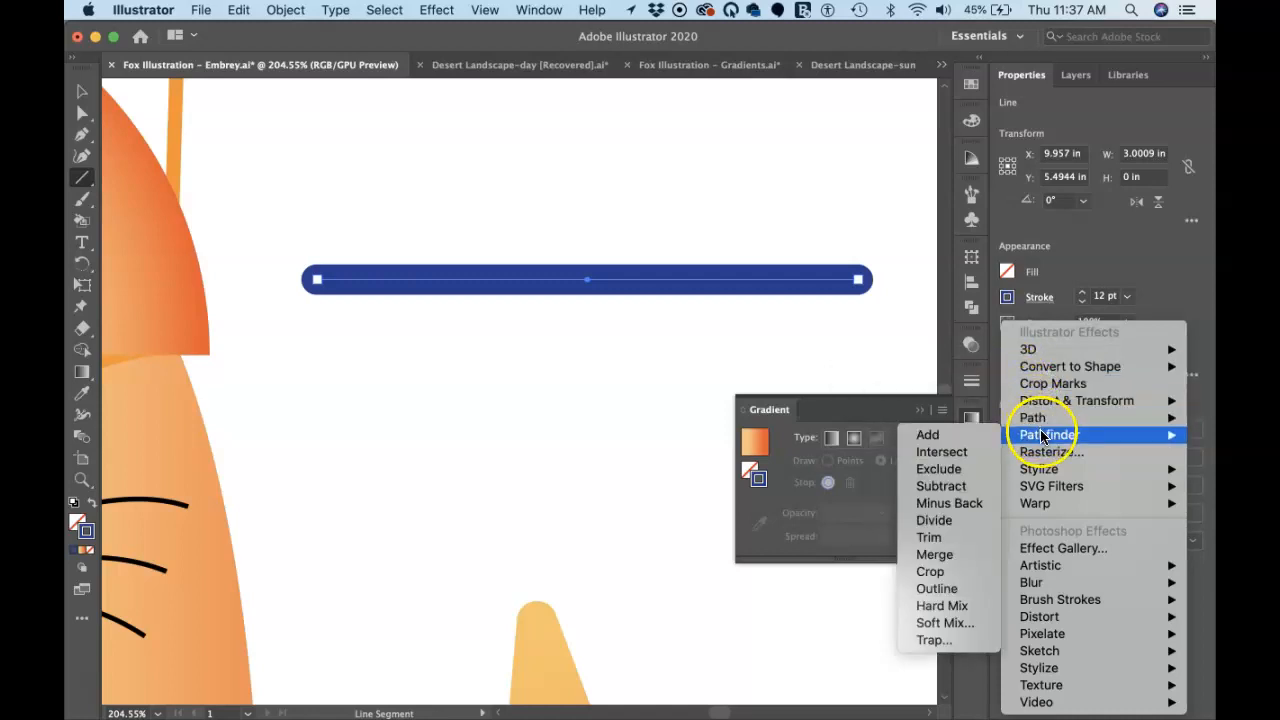
{"action": "mouse_move", "coordinate": [1080, 400]}
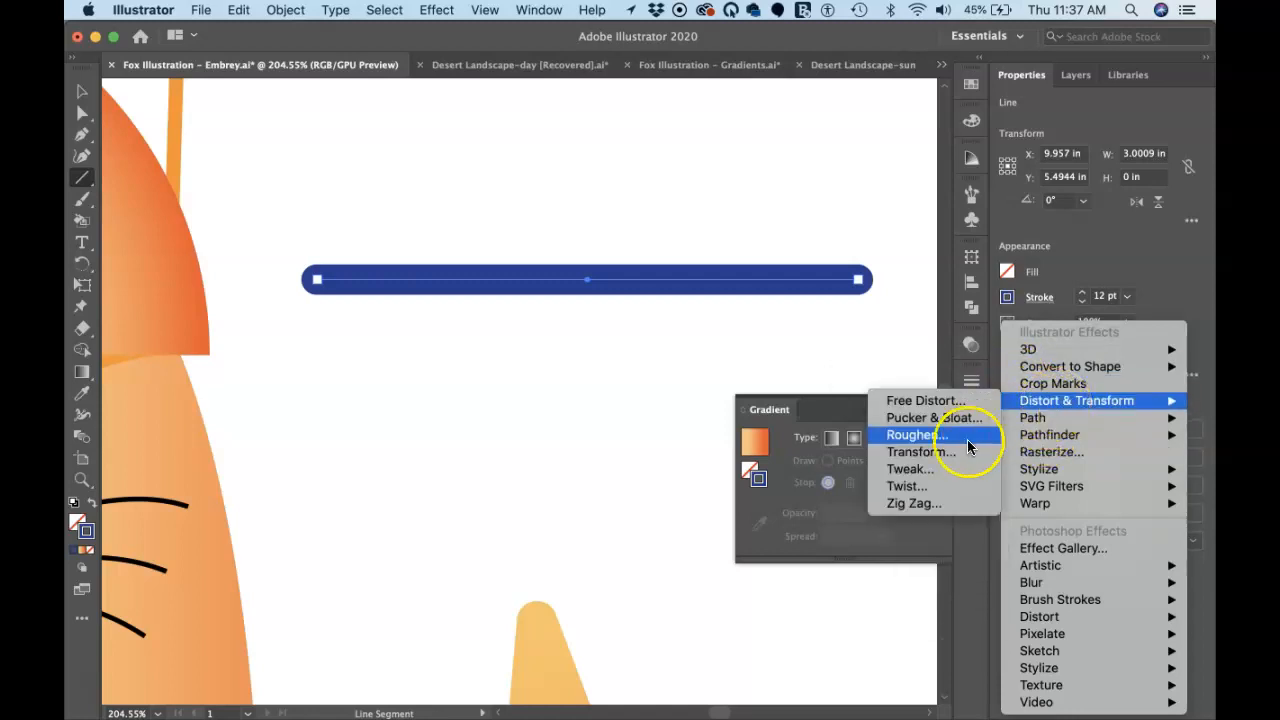
{"action": "left_click", "coordinate": [950, 504]}
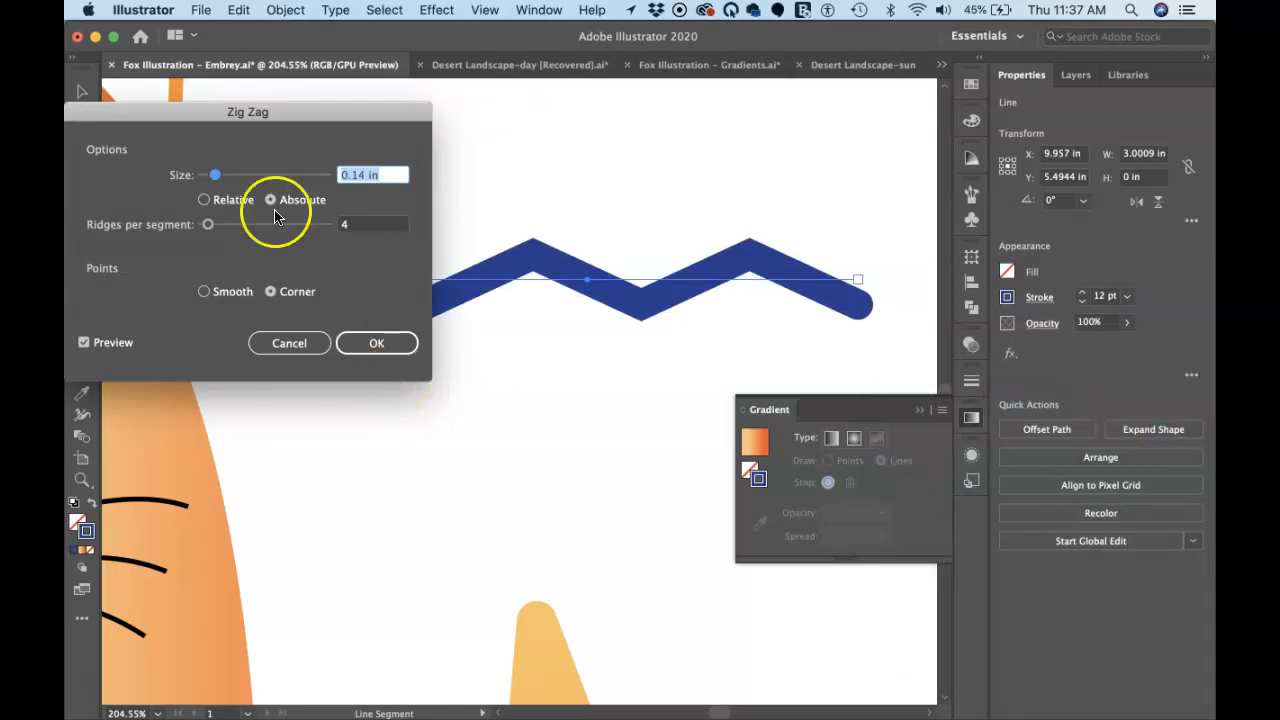
{"action": "left_click", "coordinate": [203, 292]}
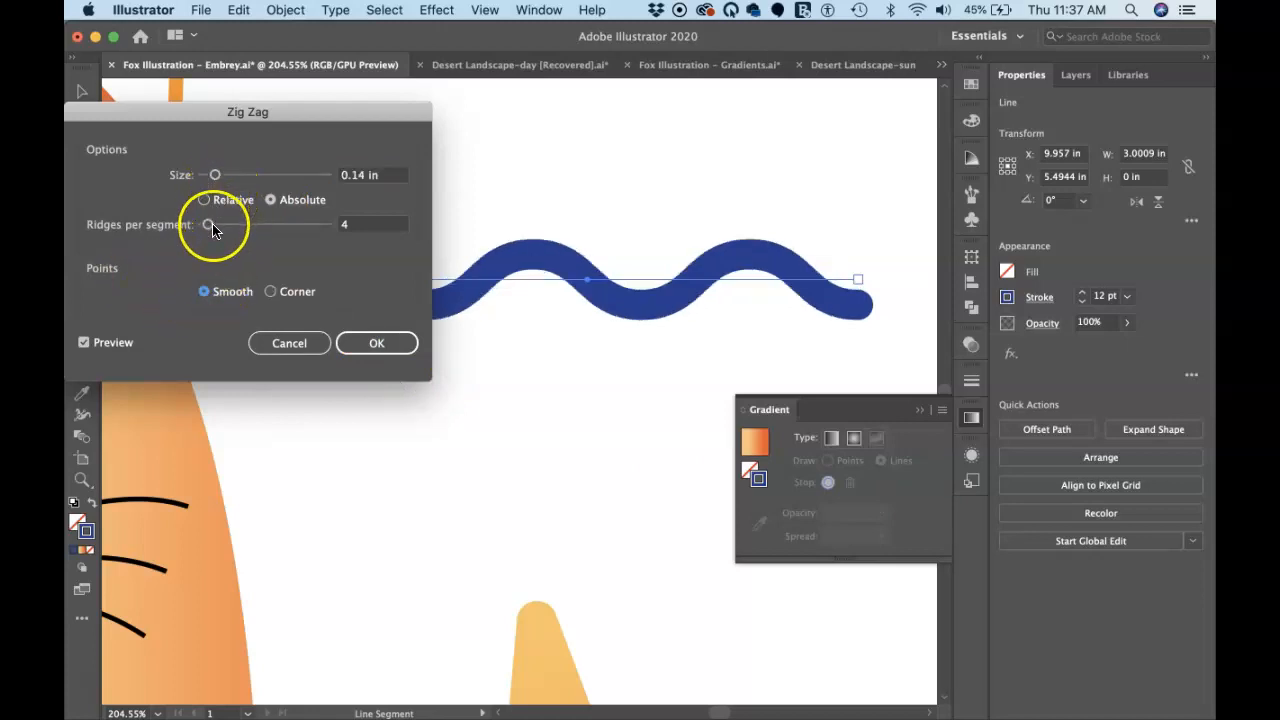
{"action": "left_click_drag", "start_coordinate": [263, 117], "coordinate": [445, 400]}
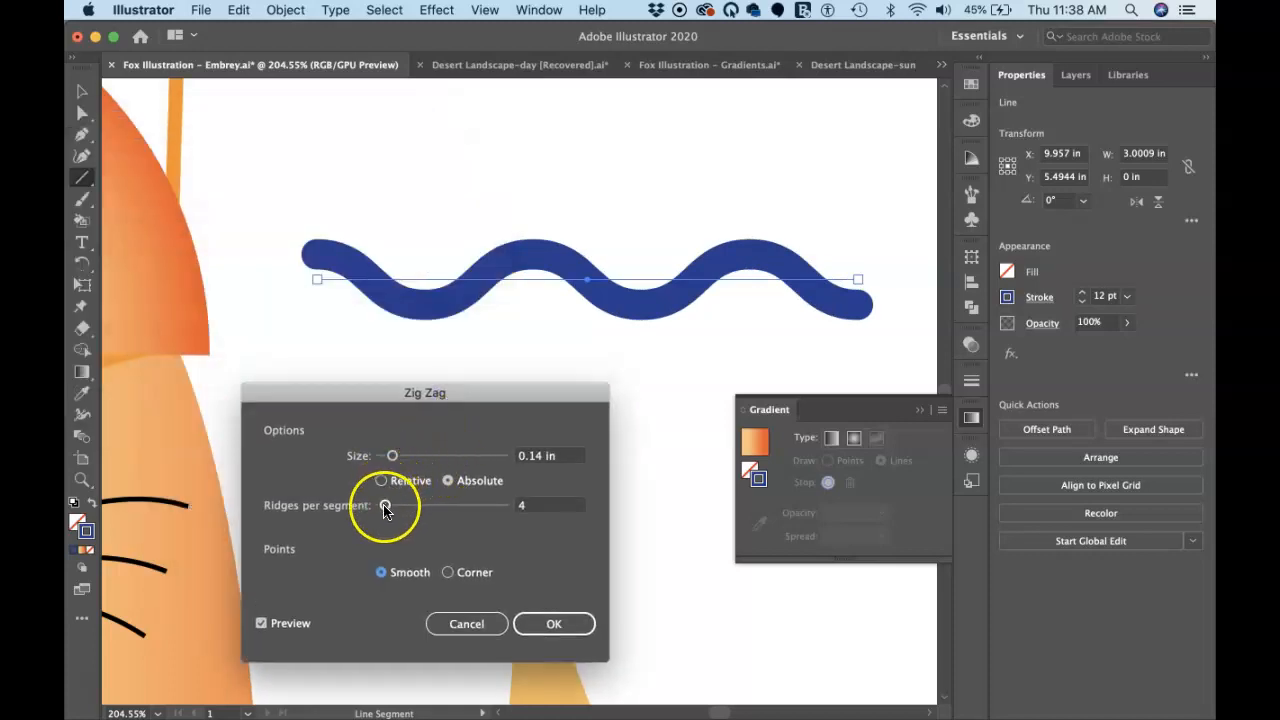
{"action": "left_click_drag", "start_coordinate": [386, 510], "coordinate": [388, 511]}
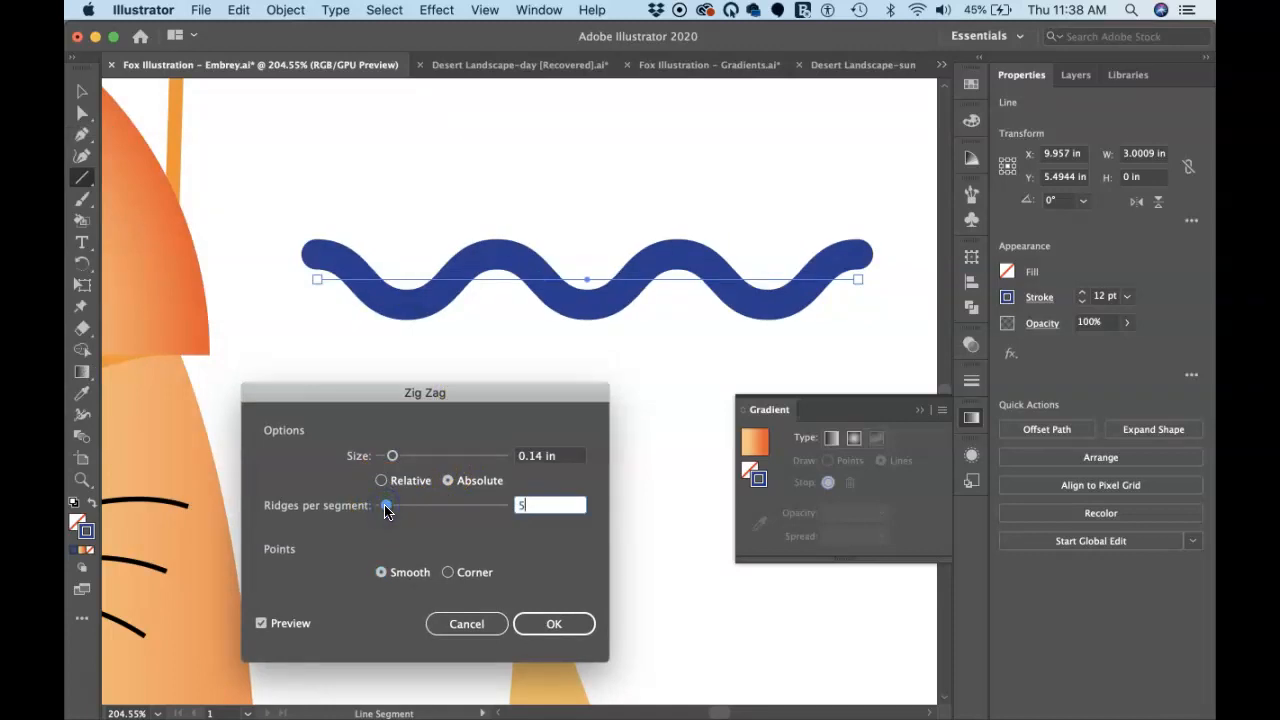
{"action": "left_click", "coordinate": [552, 621]}
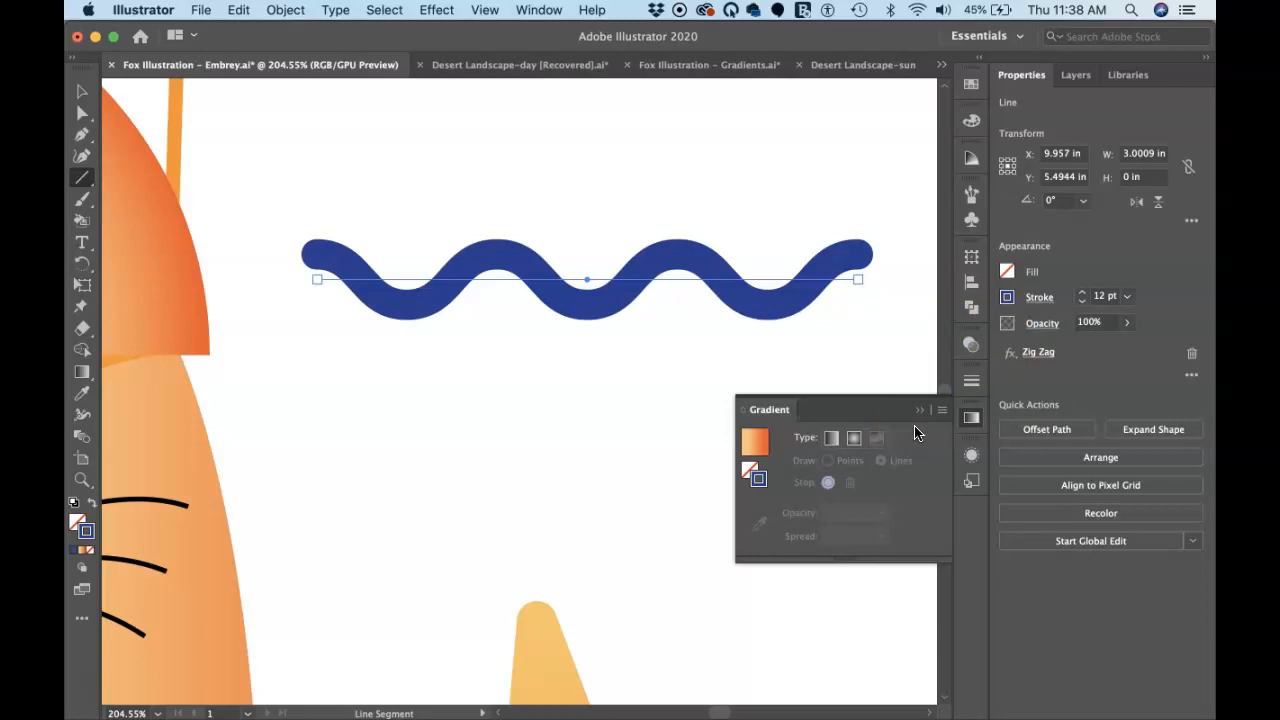
Apply the linear orange gradient to the wavy line's stroke and move its outer stops to 0% and 100%
{"action": "key", "text": "period"}
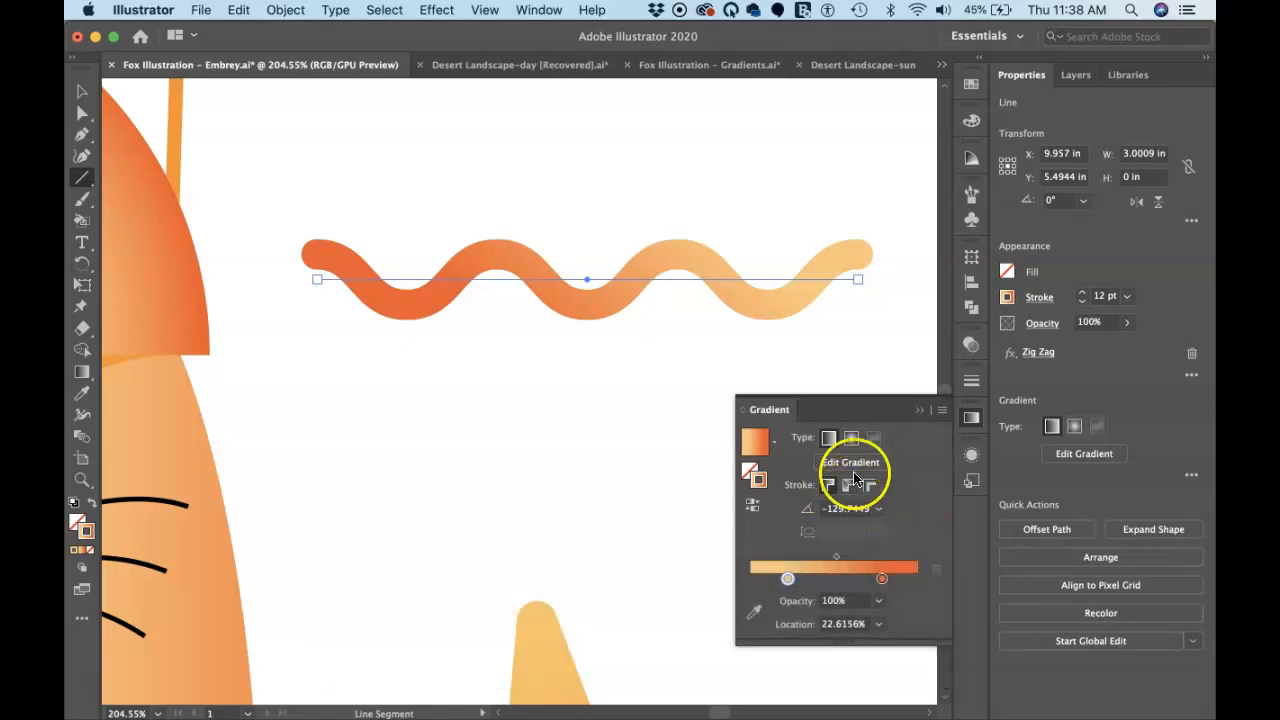
{"action": "left_click", "coordinate": [828, 438]}
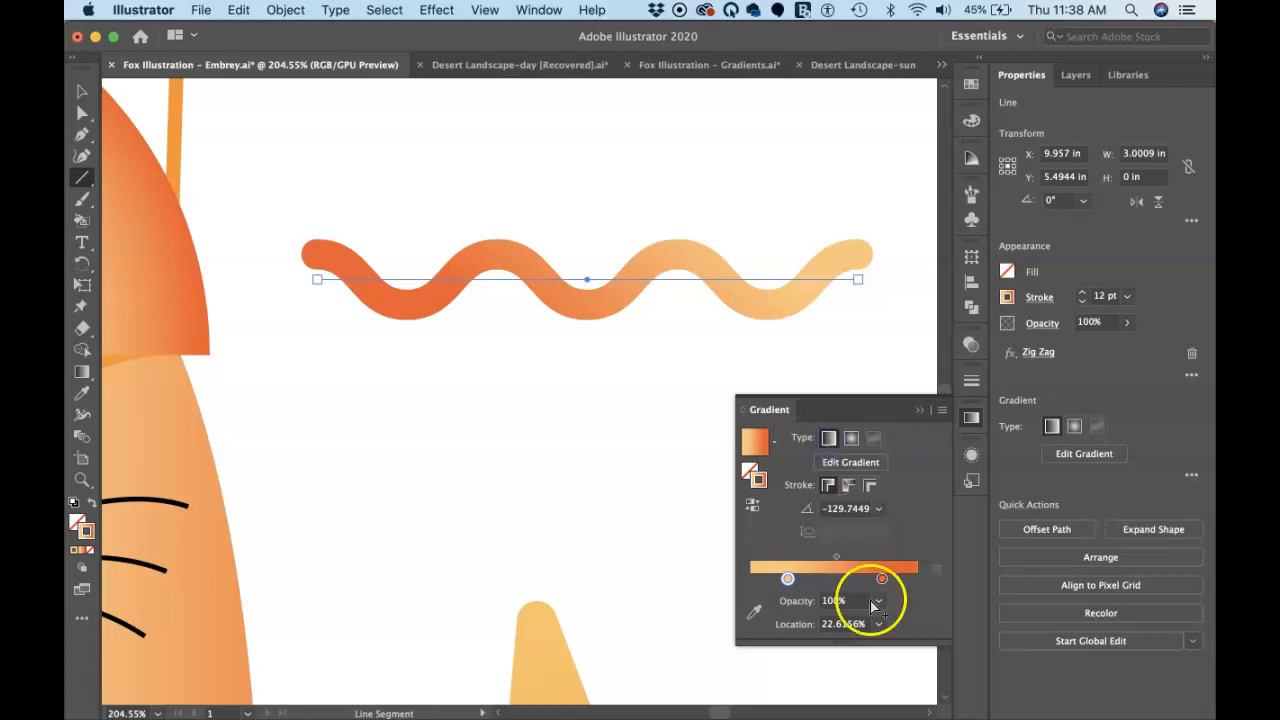
{"action": "left_click_drag", "start_coordinate": [883, 580], "coordinate": [937, 583]}
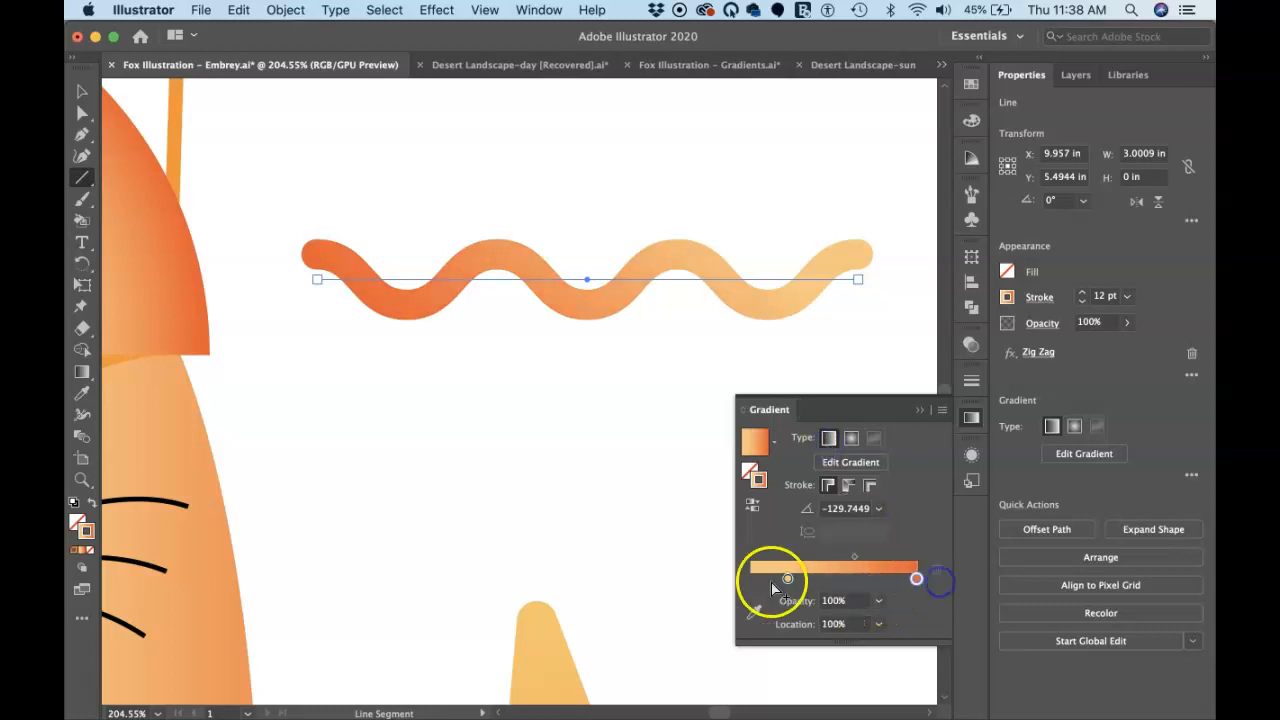
{"action": "left_click_drag", "start_coordinate": [789, 582], "coordinate": [712, 579]}
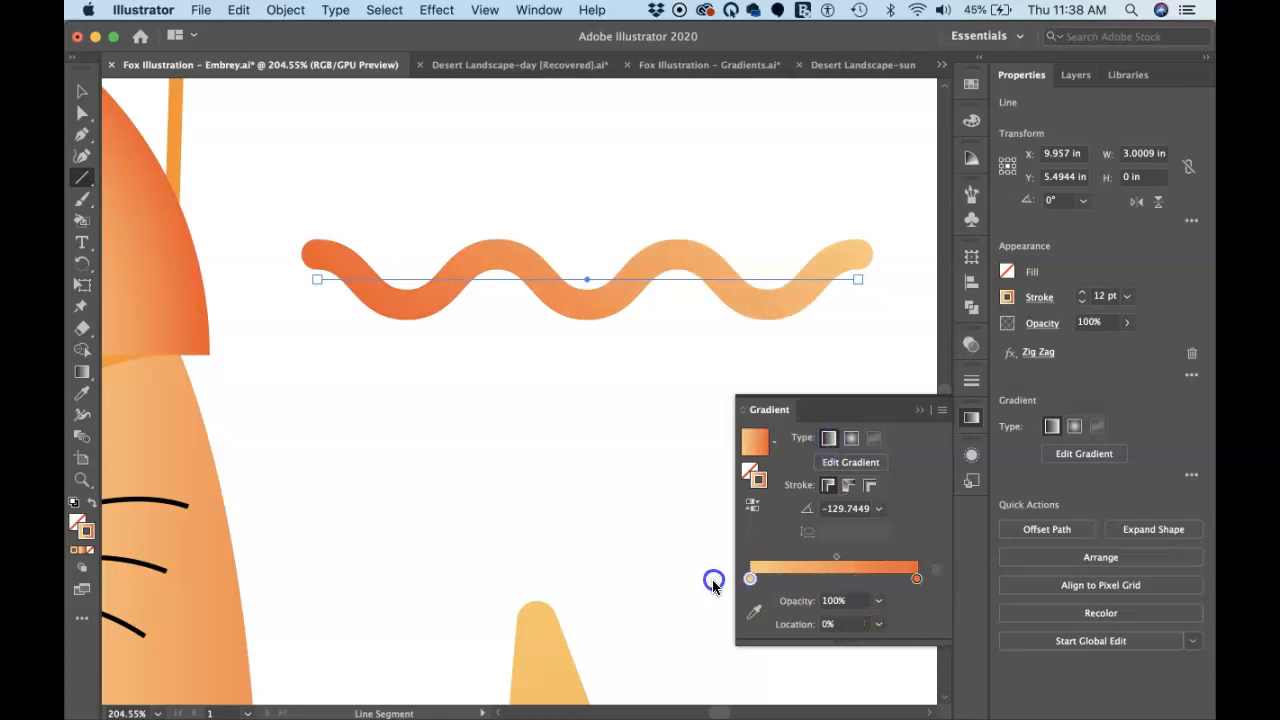
Recolor the red-orange gradient stop at 100% with the dark blue swatch
{"action": "double_click", "coordinate": [916, 580]}
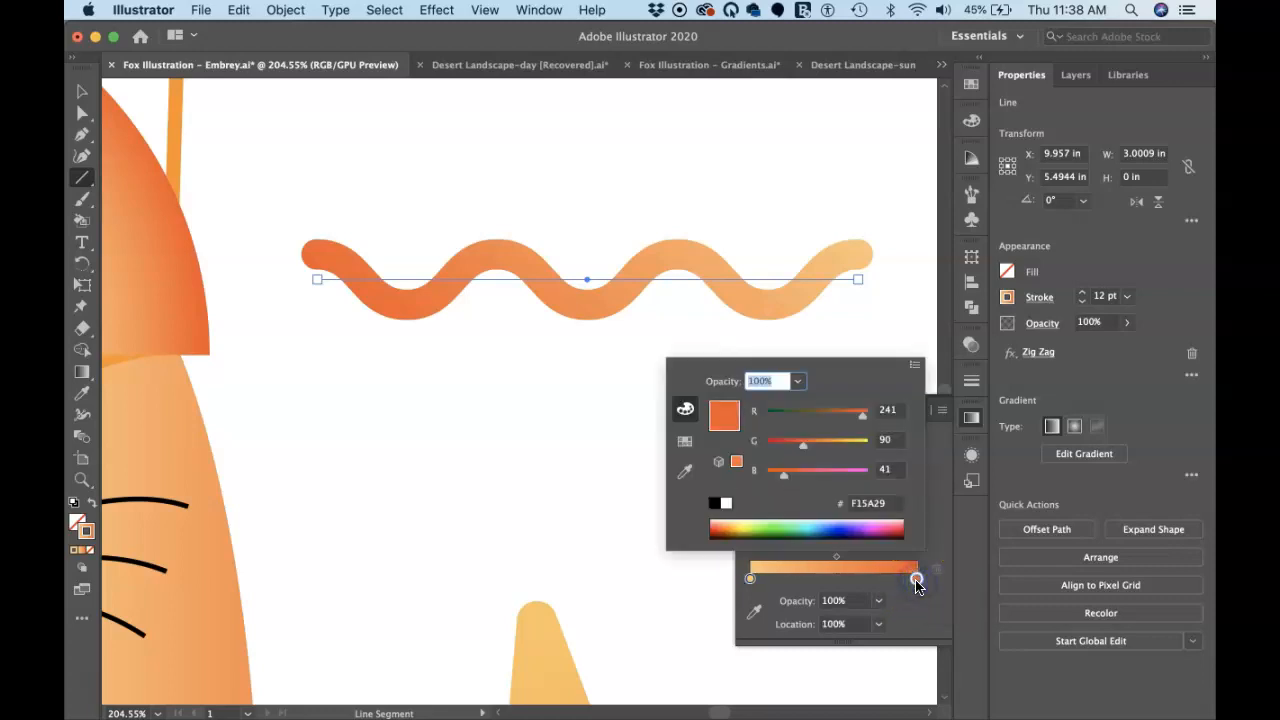
{"action": "left_click", "coordinate": [685, 441]}
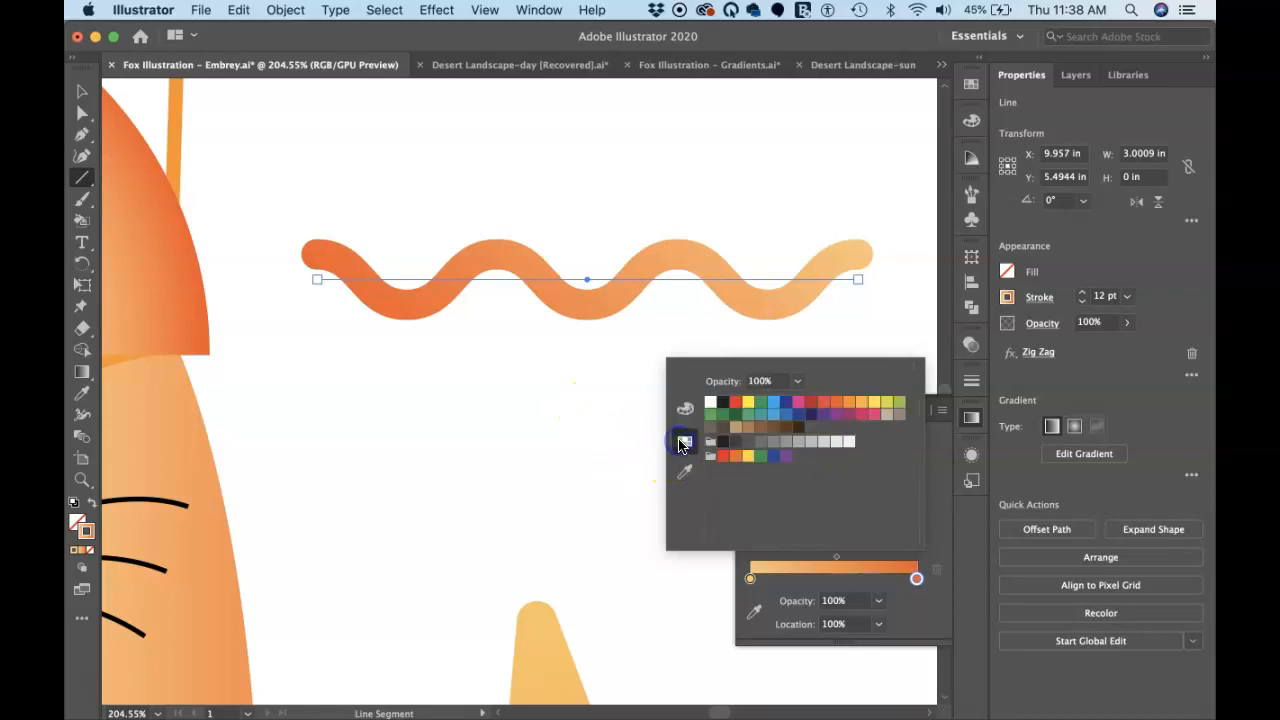
{"action": "left_click", "coordinate": [801, 417]}
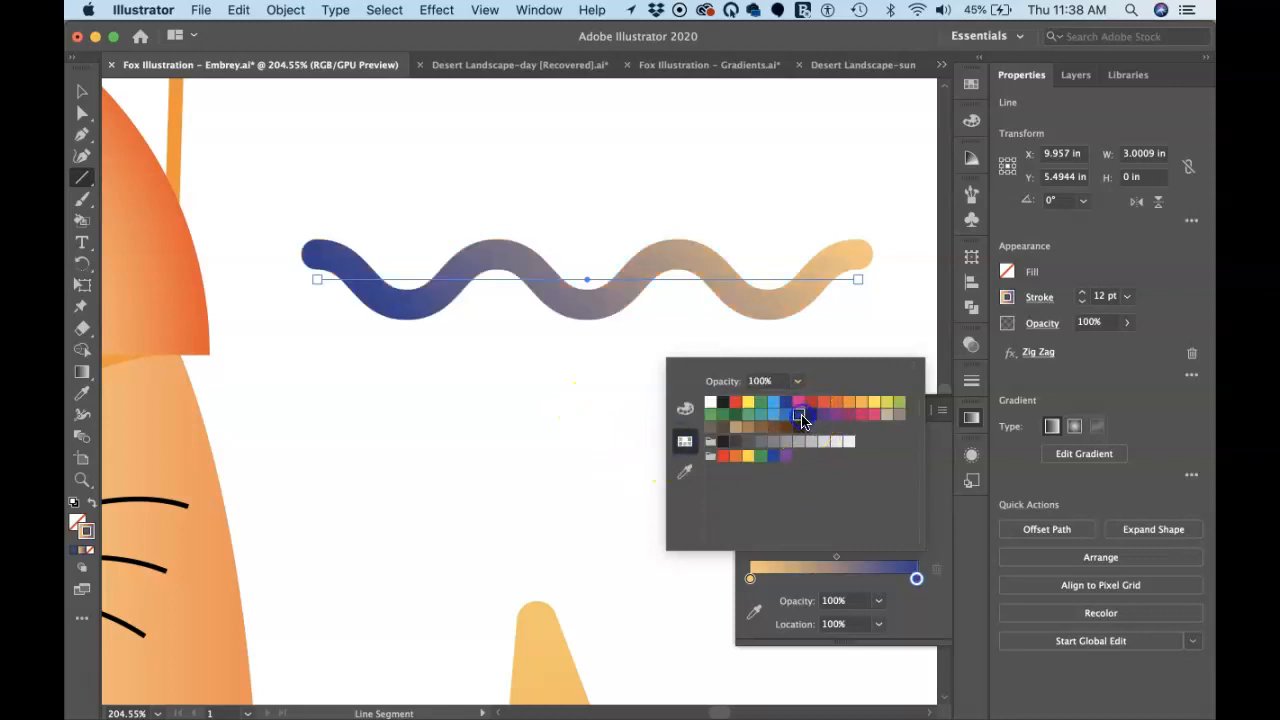
{"action": "left_click", "coordinate": [937, 534]}
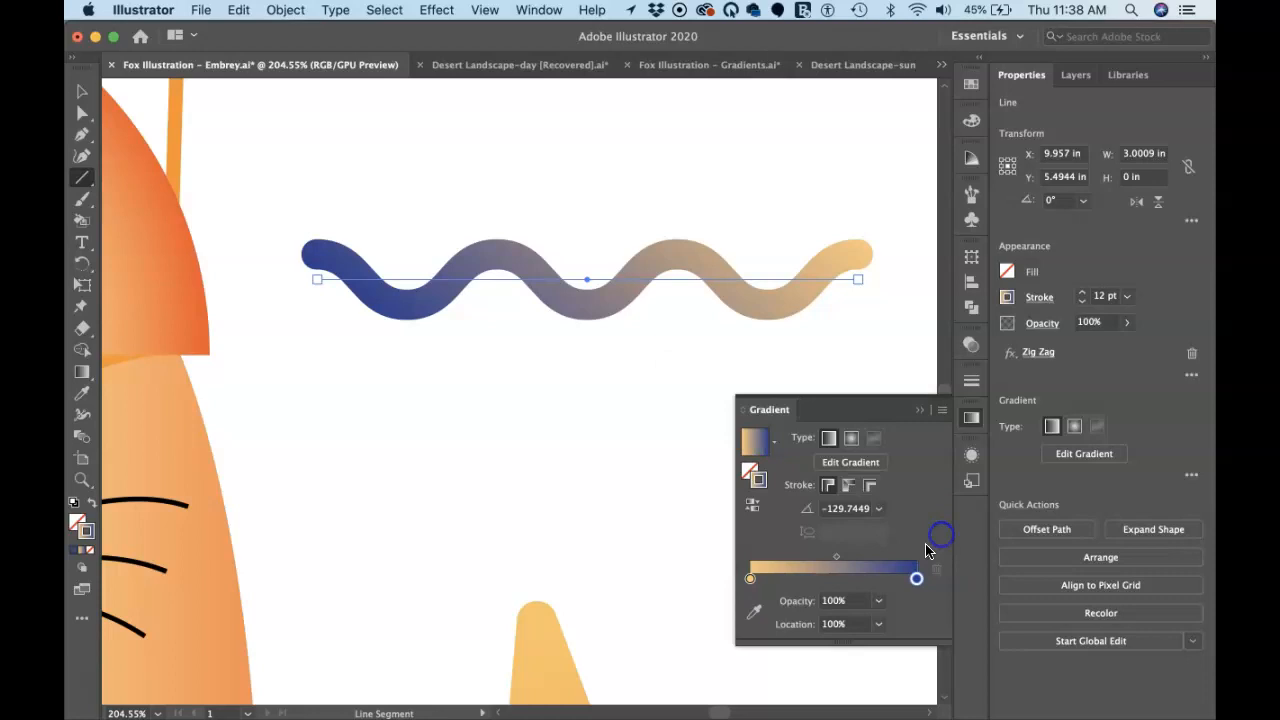
Recolor the light orange stop at 0% to a pale blue of RGB 181, 226, 244, starting from a blue swatch
{"action": "double_click", "coordinate": [750, 579]}
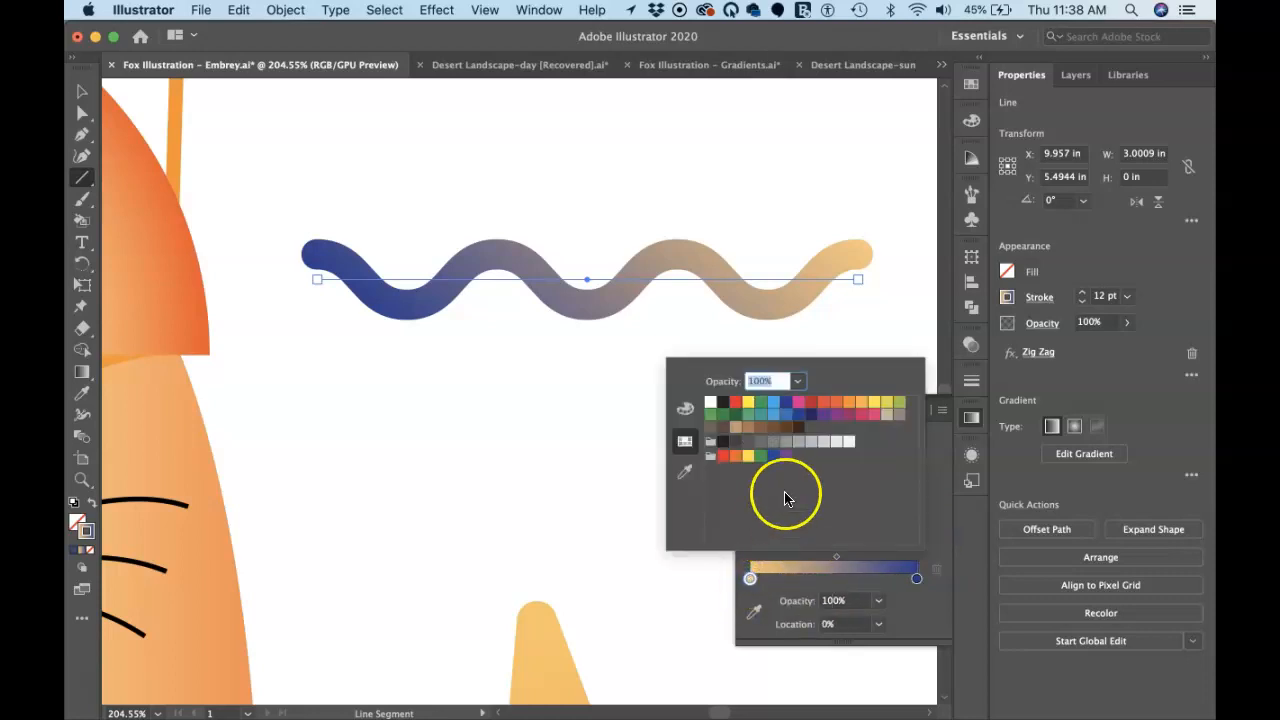
{"action": "left_click", "coordinate": [772, 417]}
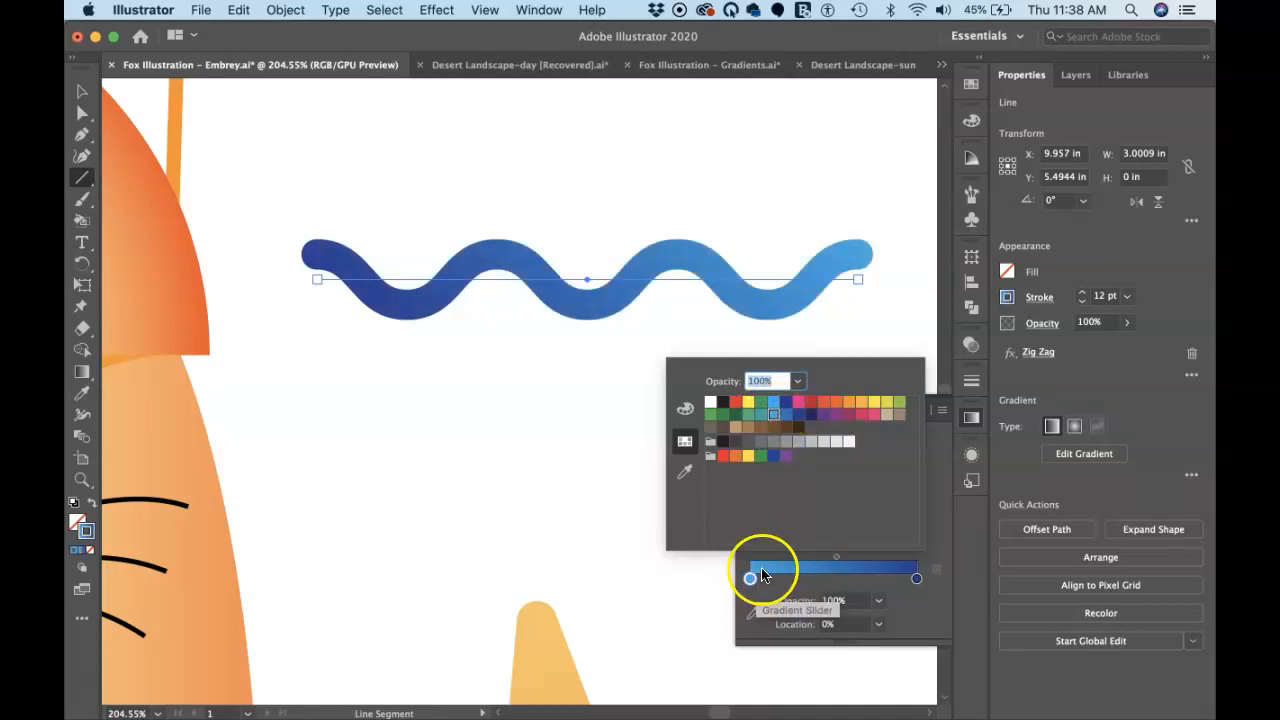
{"action": "left_click", "coordinate": [685, 408]}
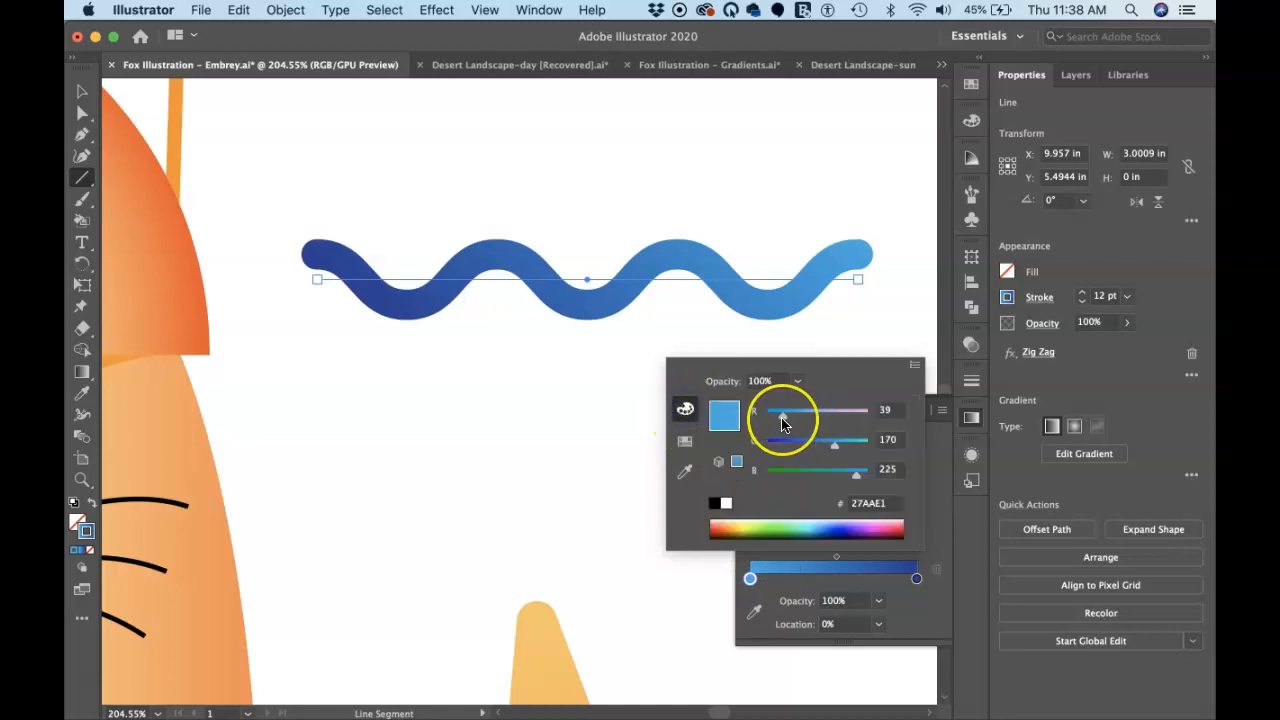
{"action": "left_click_drag", "start_coordinate": [782, 424], "coordinate": [840, 421]}
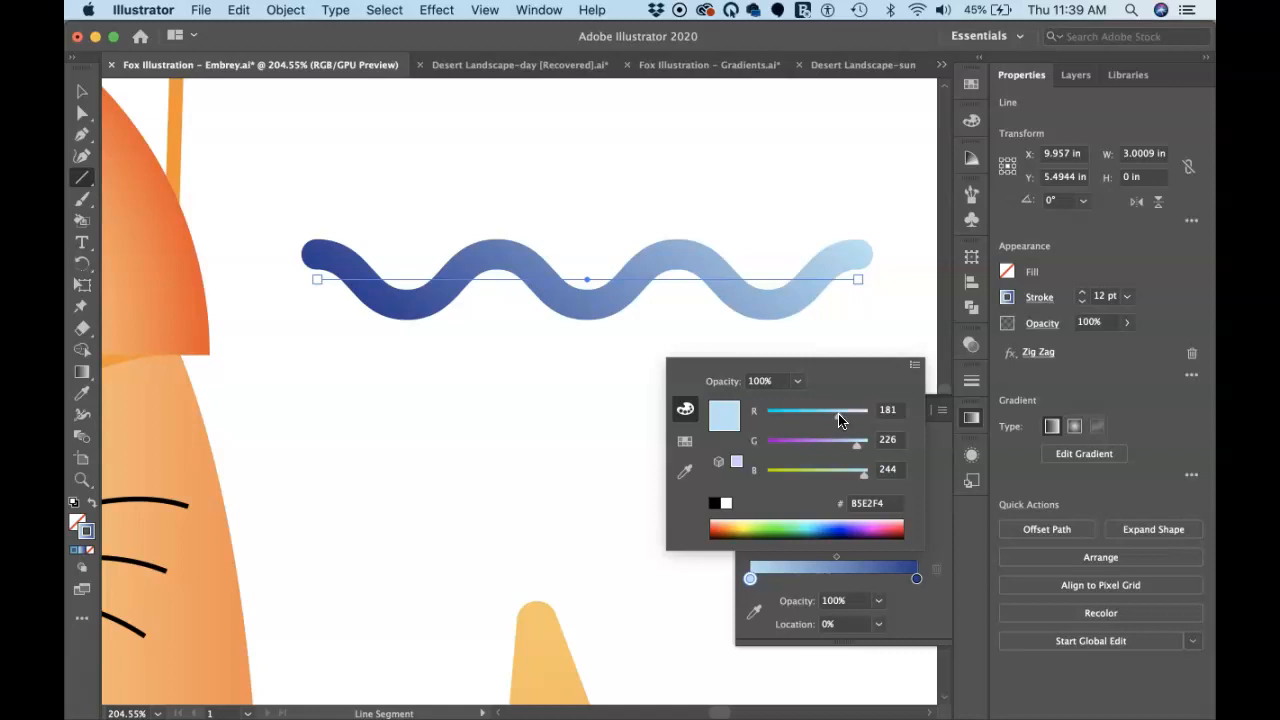
{"action": "left_click", "coordinate": [930, 447]}
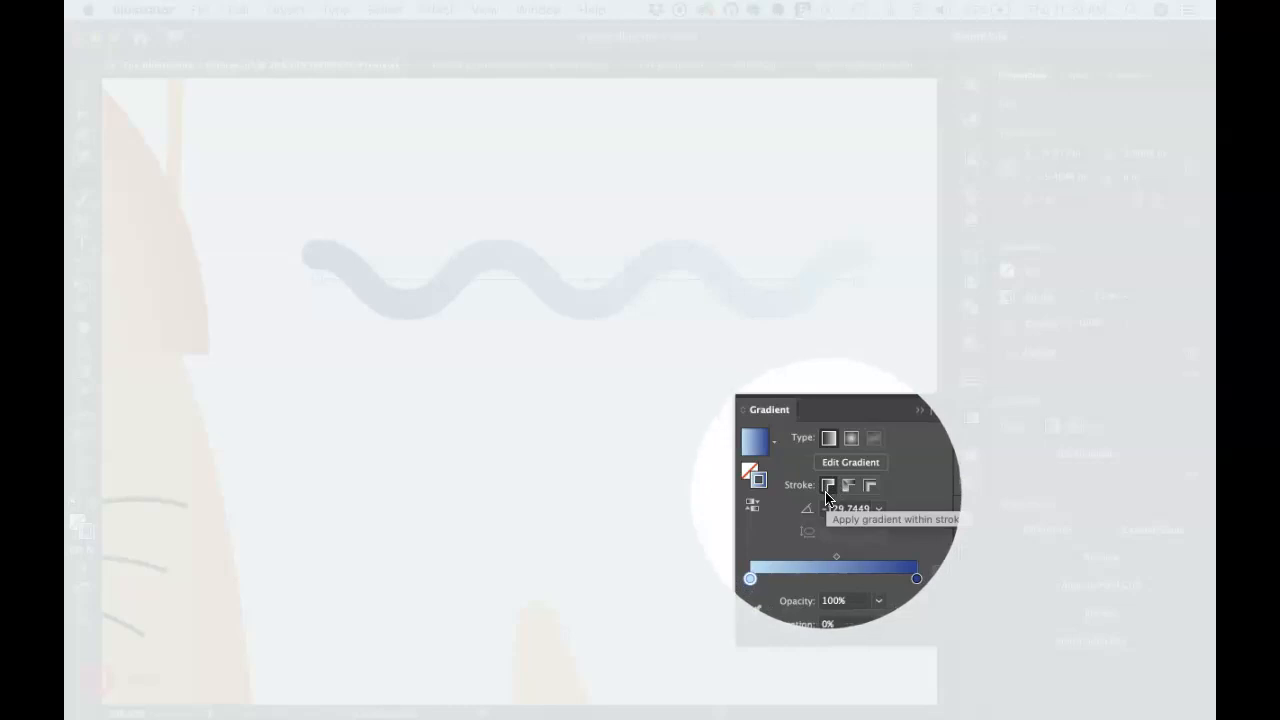
Set the wavy line's gradient to run across the stroke
{"action": "left_click", "coordinate": [848, 490]}
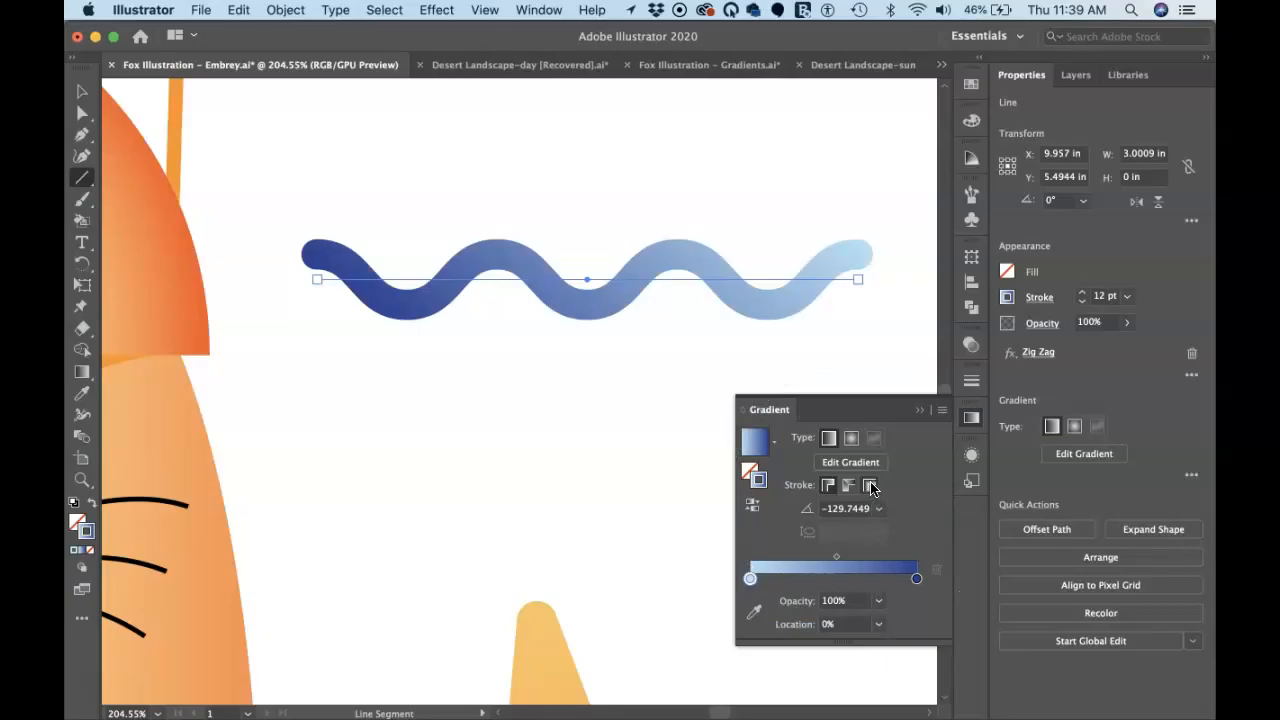
{"action": "left_click", "coordinate": [870, 486]}
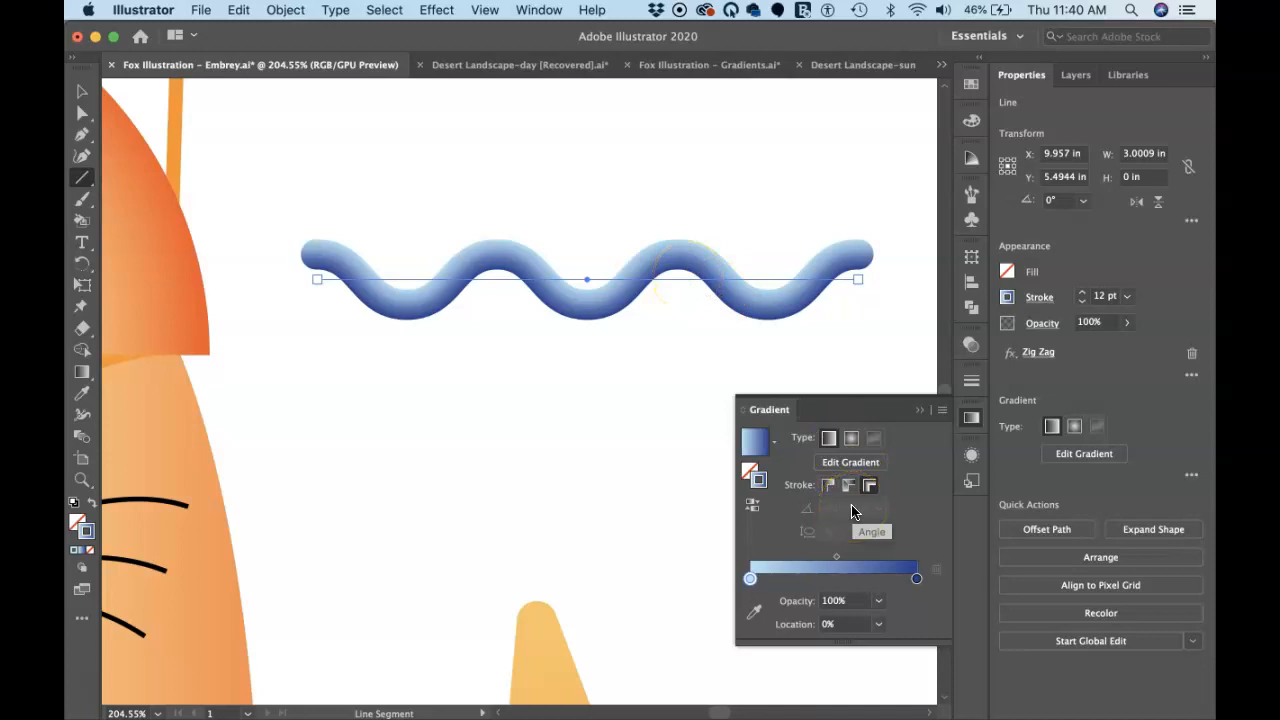
Move the pale blue stop to about 51% and place a copy of the dark blue stop at 0%
{"action": "left_click", "coordinate": [751, 582]}
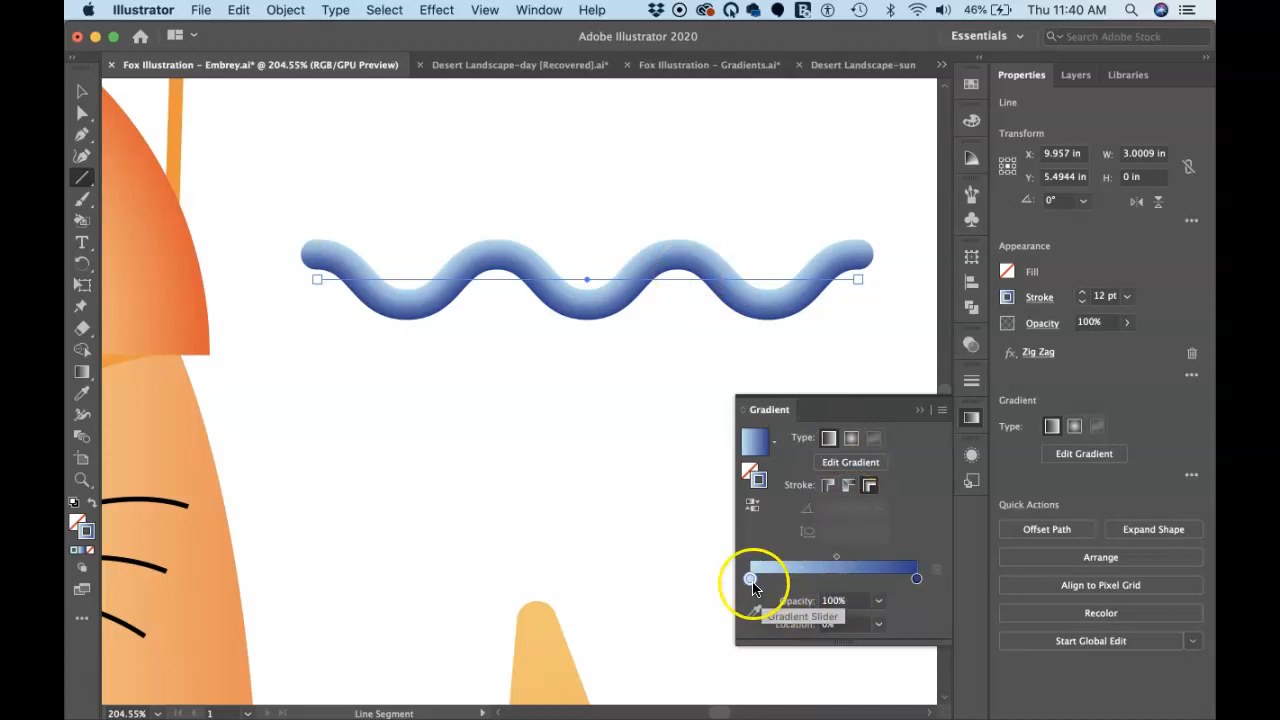
{"action": "left_click_drag", "start_coordinate": [751, 580], "coordinate": [837, 580]}
{"action": "left_click", "coordinate": [916, 579]}
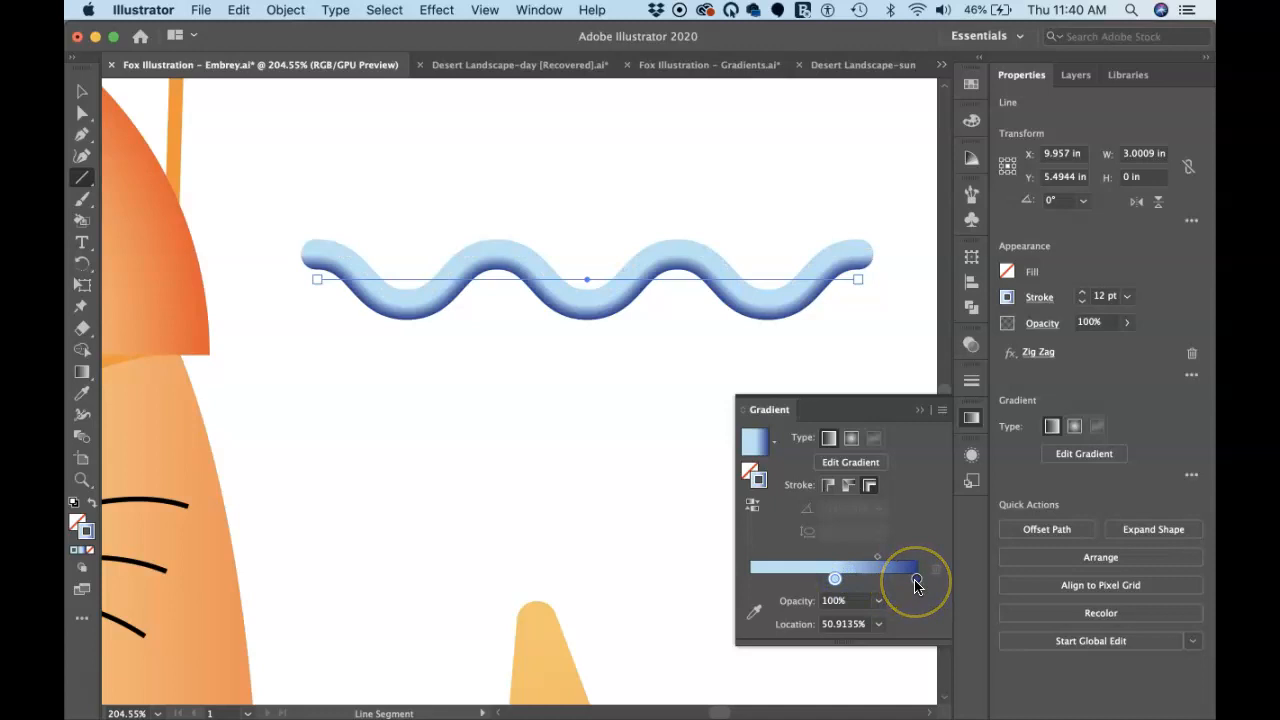
{"action": "left_click_drag", "start_coordinate": [916, 585], "coordinate": [741, 591]}
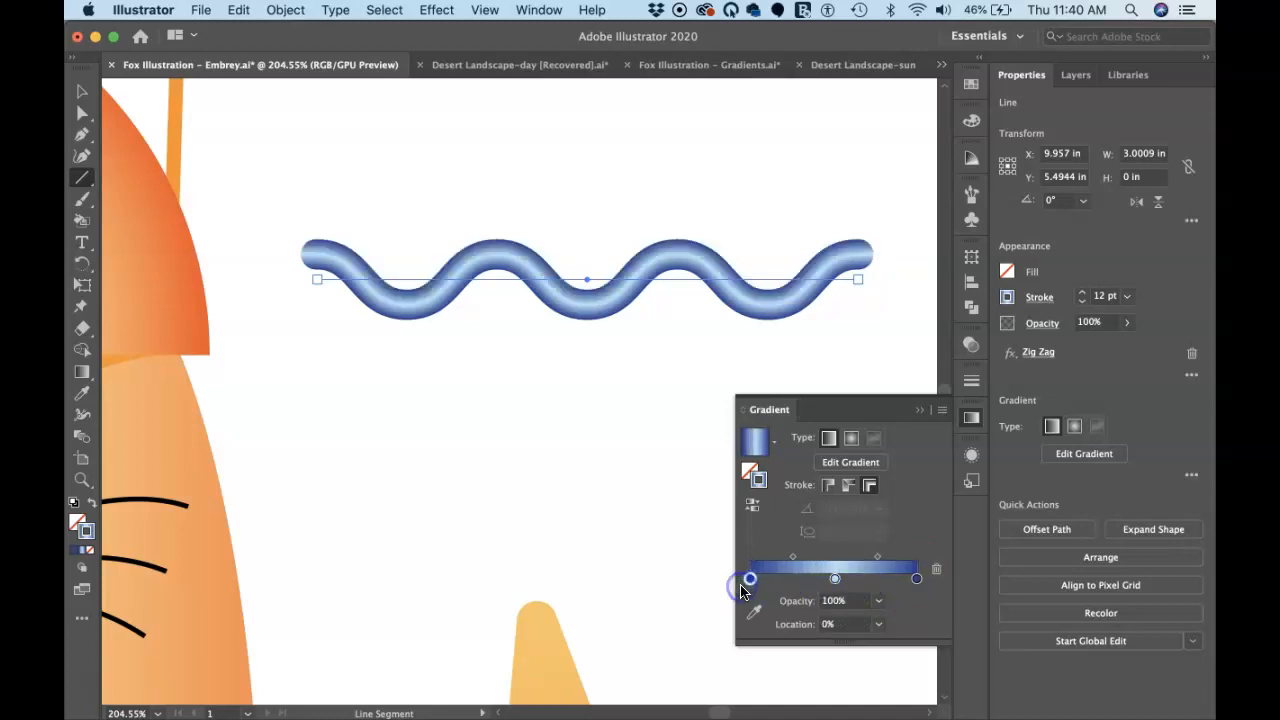
Close the gradient settings and fit the whole artboard in view
{"action": "left_click", "coordinate": [861, 582]}
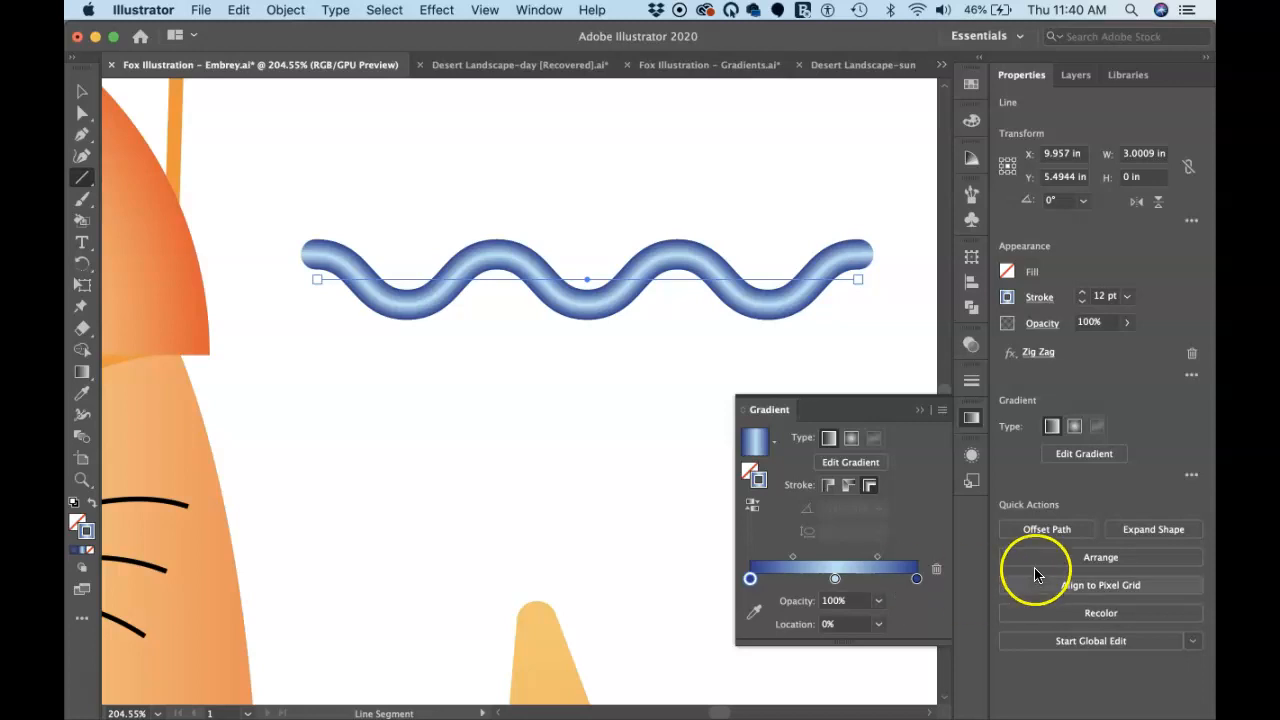
{"action": "left_click", "coordinate": [921, 411]}
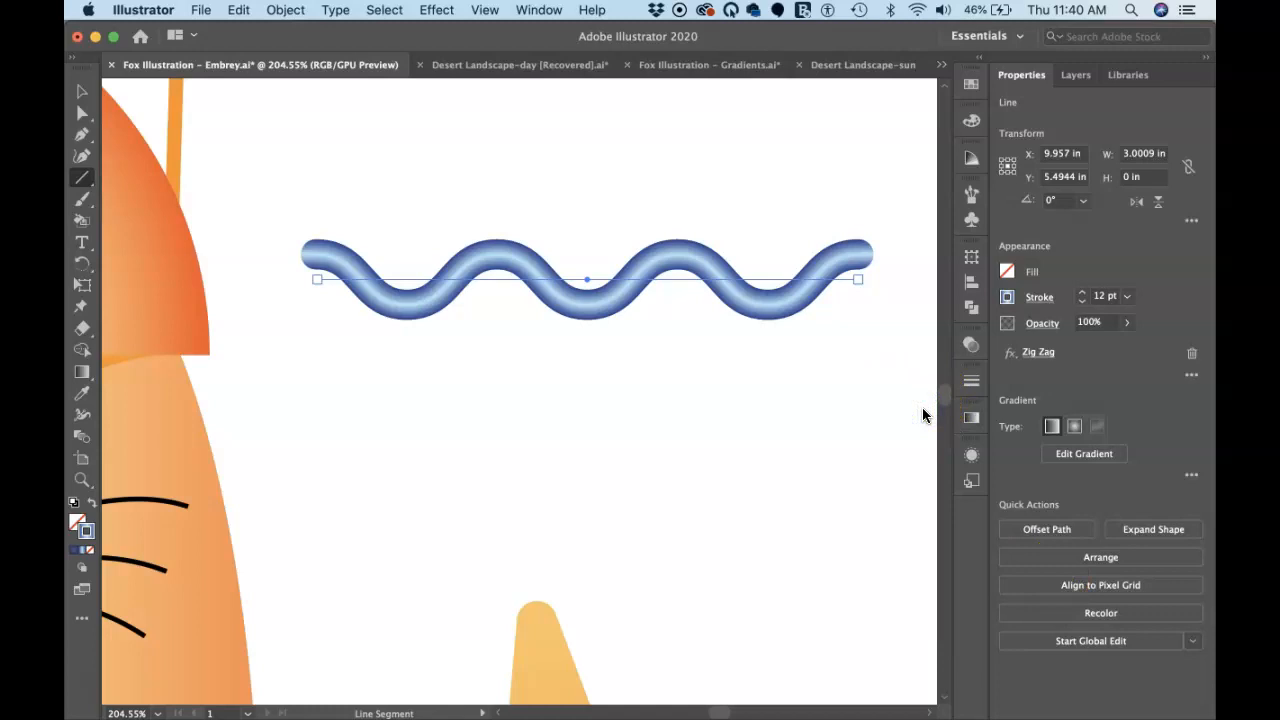
{"action": "key", "text": "super+0"}
{"action": "mouse_move", "coordinate": [734, 371]}
{"action": "left_mouse_down"}
{"action": "mouse_move", "coordinate": [700, 323]}
{"action": "mouse_move", "coordinate": [725, 323]}
{"action": "left_mouse_up"}
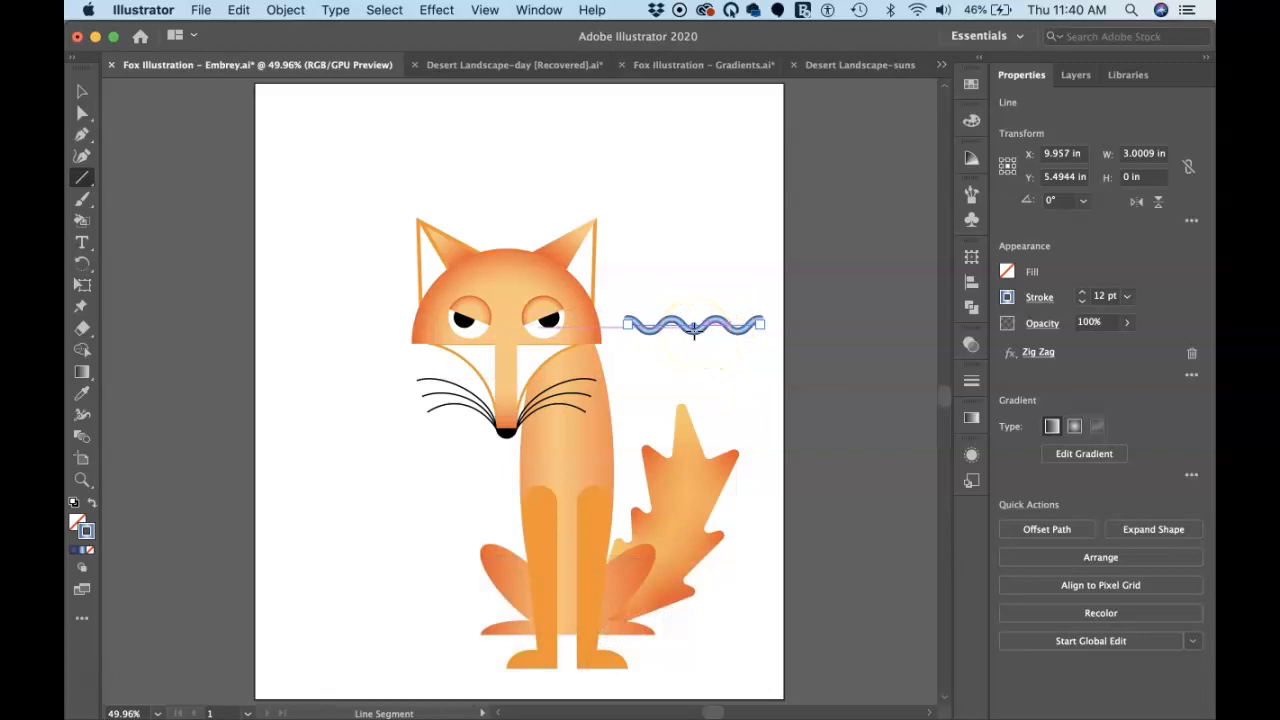
Make a copy of the wavy line rotated 30° about a point between the fox's eyes, checking the preview
{"action": "key", "text": "r"}
{"action": "left_click", "coordinate": [695, 327]}
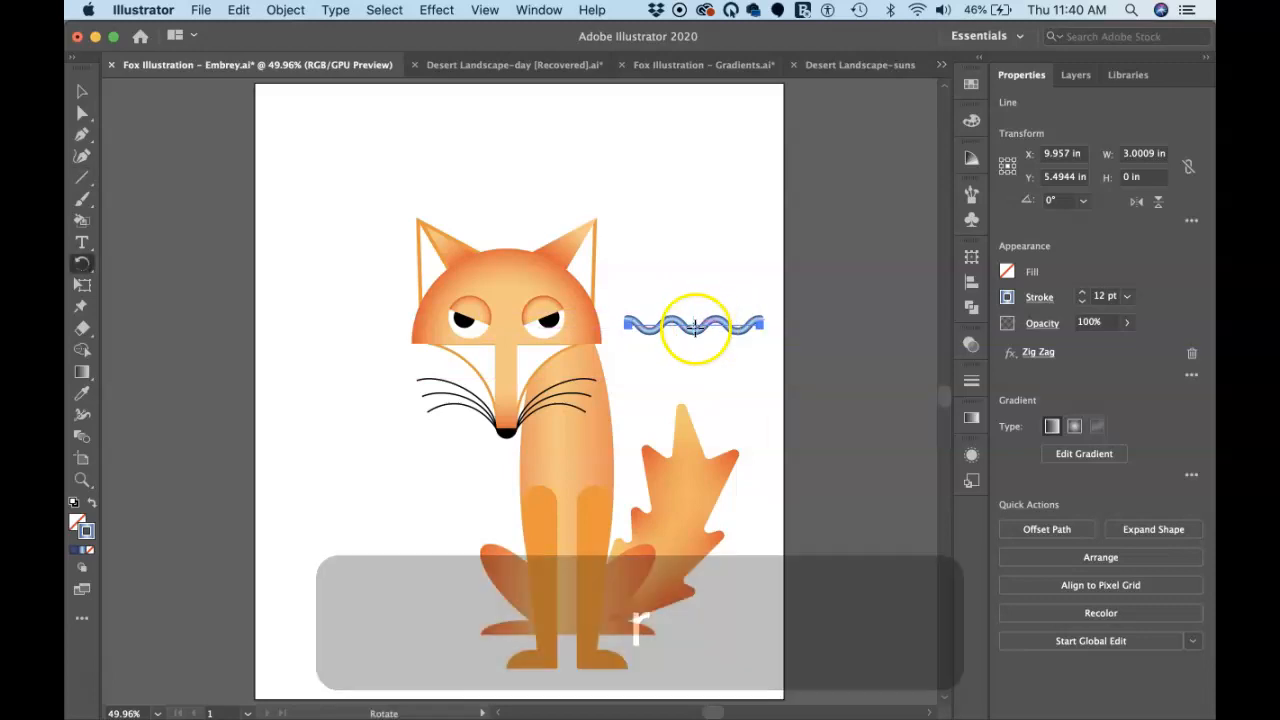
{"action": "left_click", "coordinate": [507, 327]}
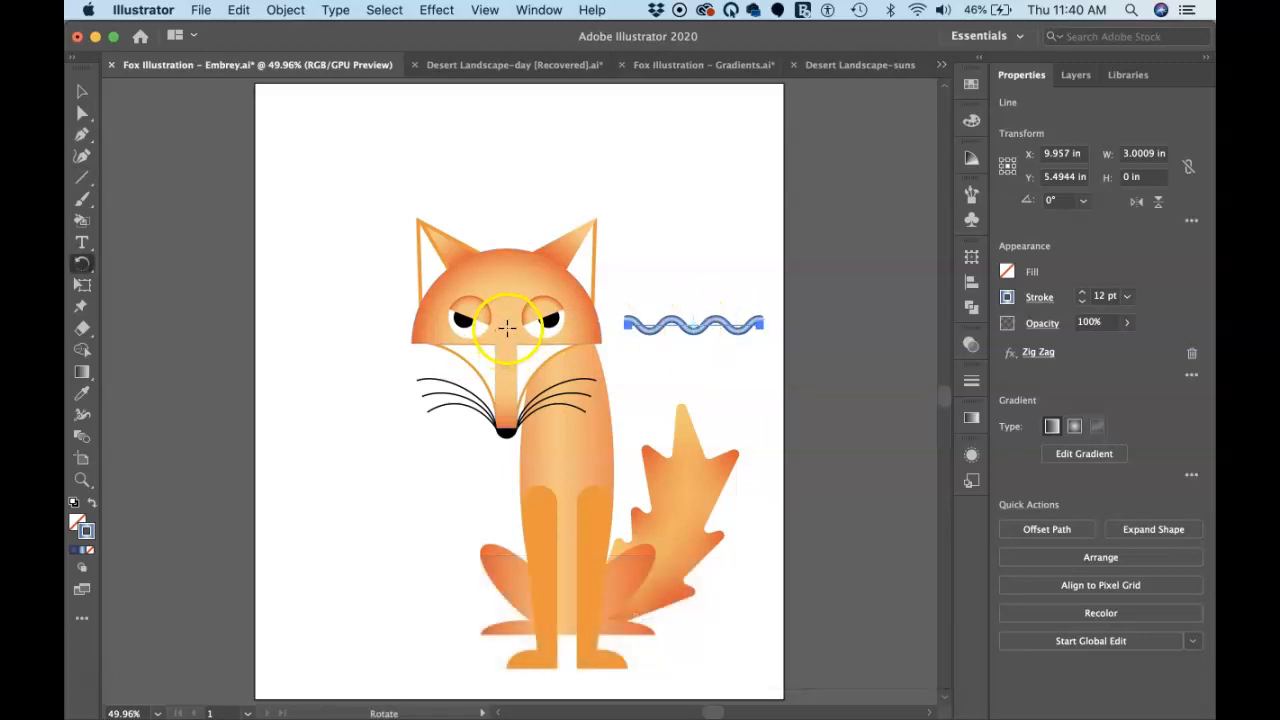
{"action": "left_click", "coordinate": [508, 327]}
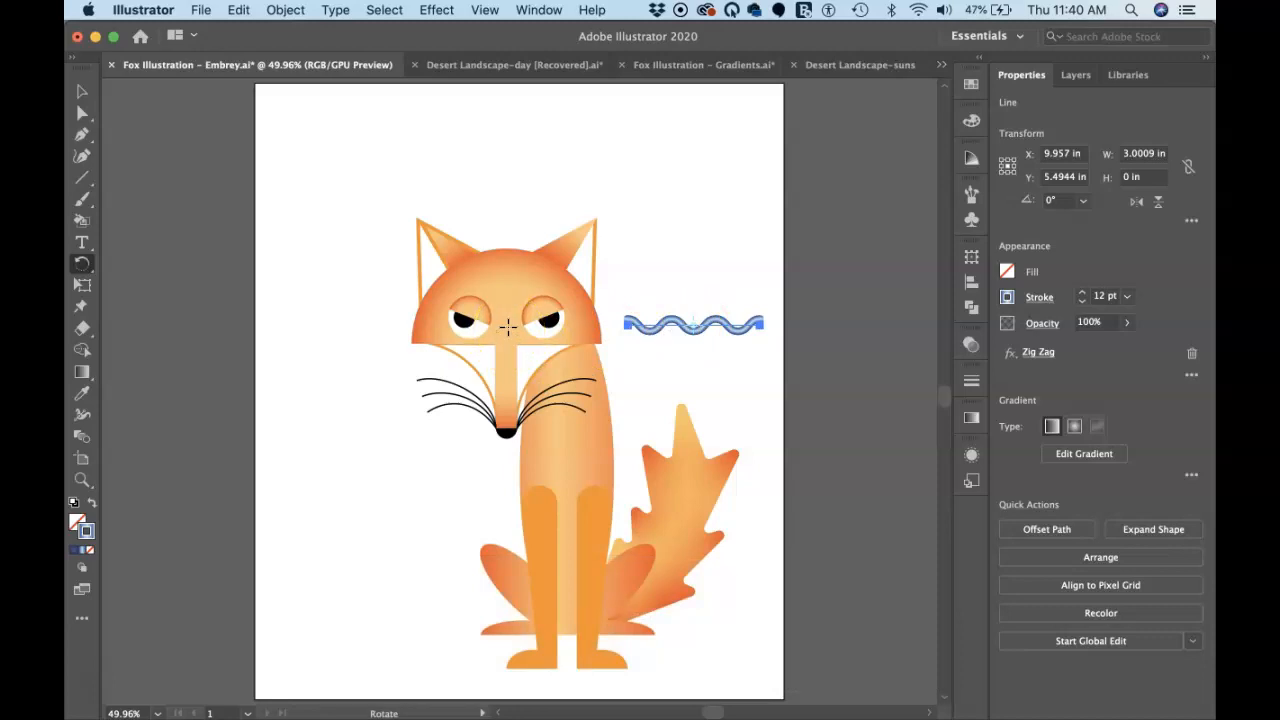
{"action": "left_click", "coordinate": [508, 327], "text": "alt"}
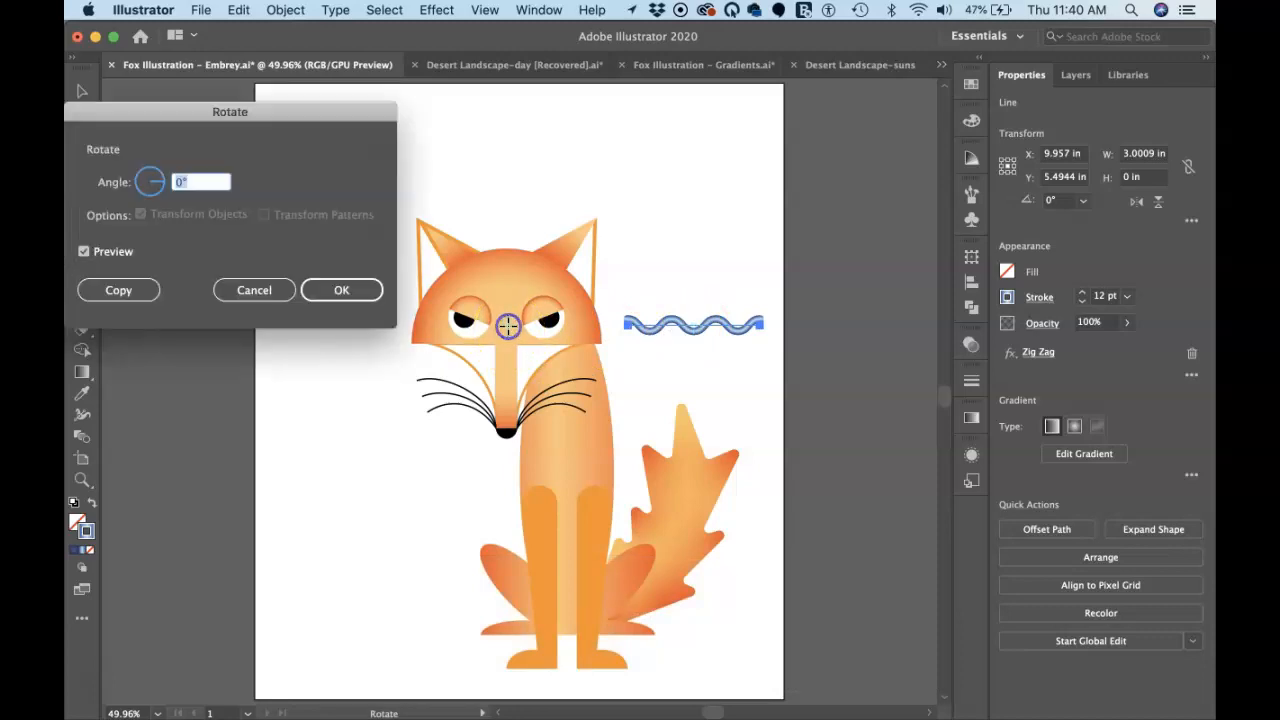
{"action": "left_click_drag", "start_coordinate": [172, 184], "coordinate": [193, 187]}
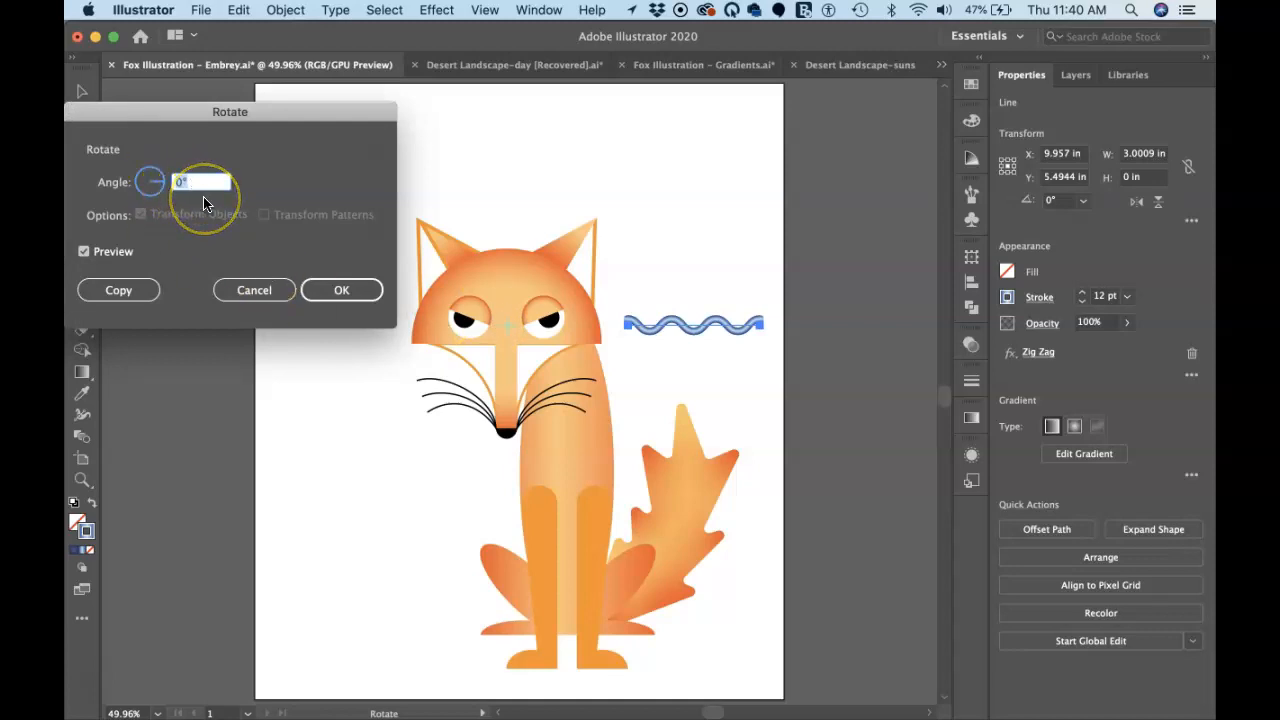
{"action": "type", "text": "30"}
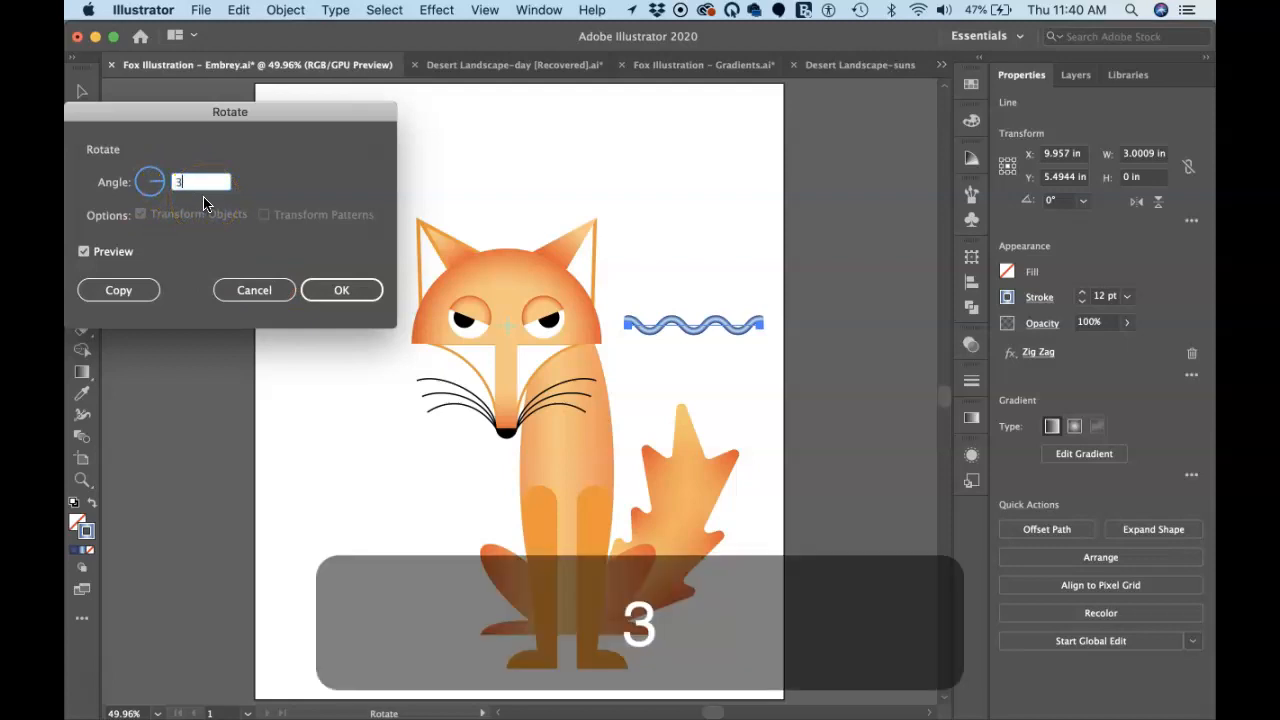
{"action": "left_click", "coordinate": [81, 252]}
{"action": "left_click", "coordinate": [82, 254]}
{"action": "left_click", "coordinate": [81, 254]}
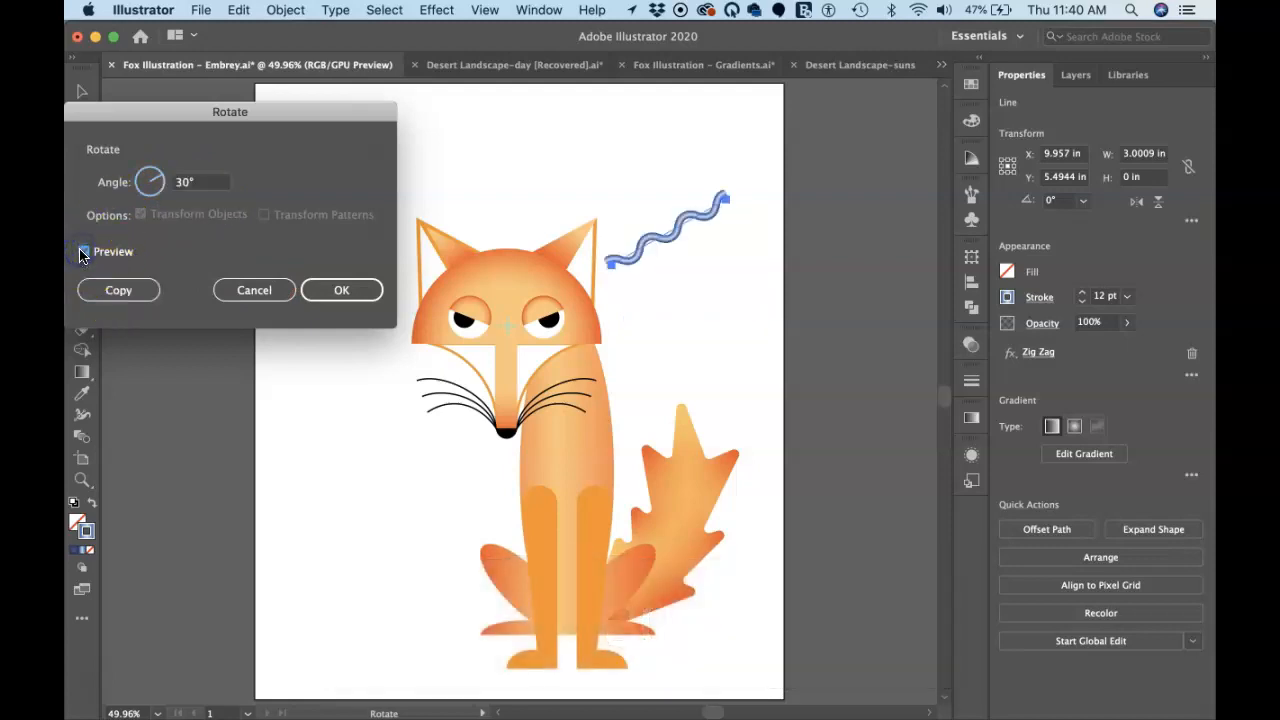
{"action": "left_click", "coordinate": [120, 290]}
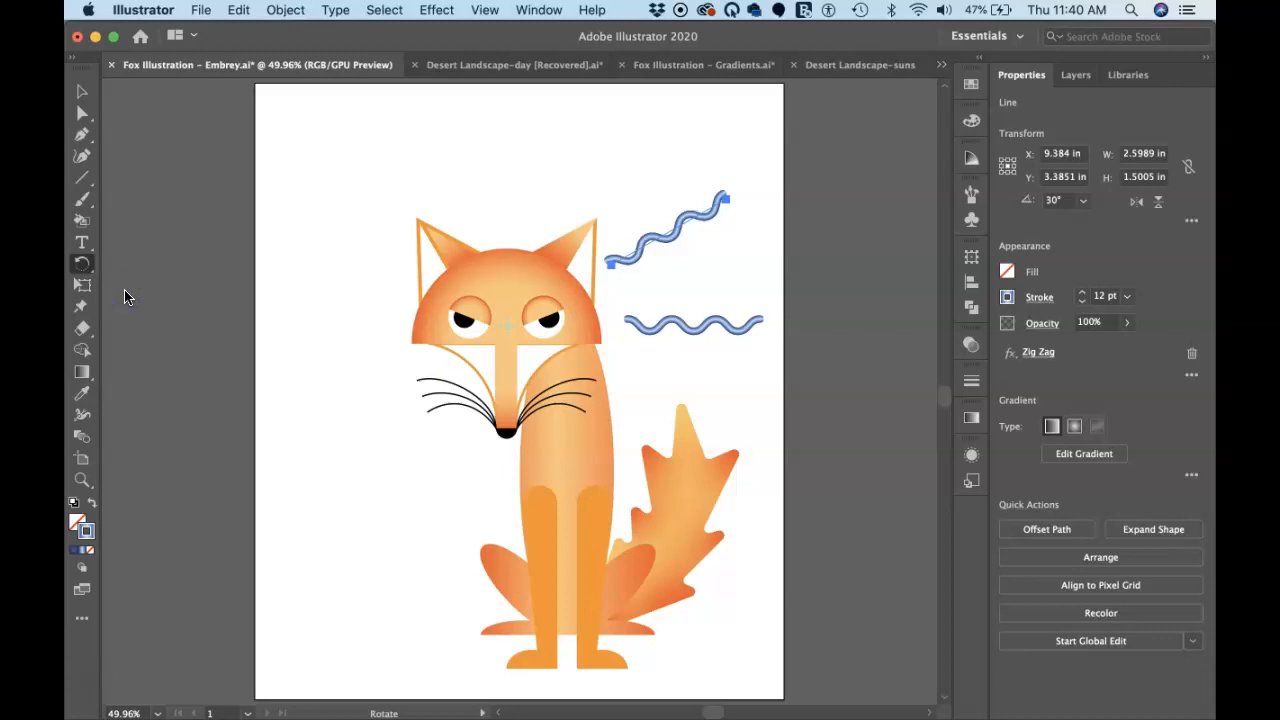
Repeat the rotated copy five more times to fan wavy lines around the fox's head, and deselect everything
{"action": "key", "text": "super"}
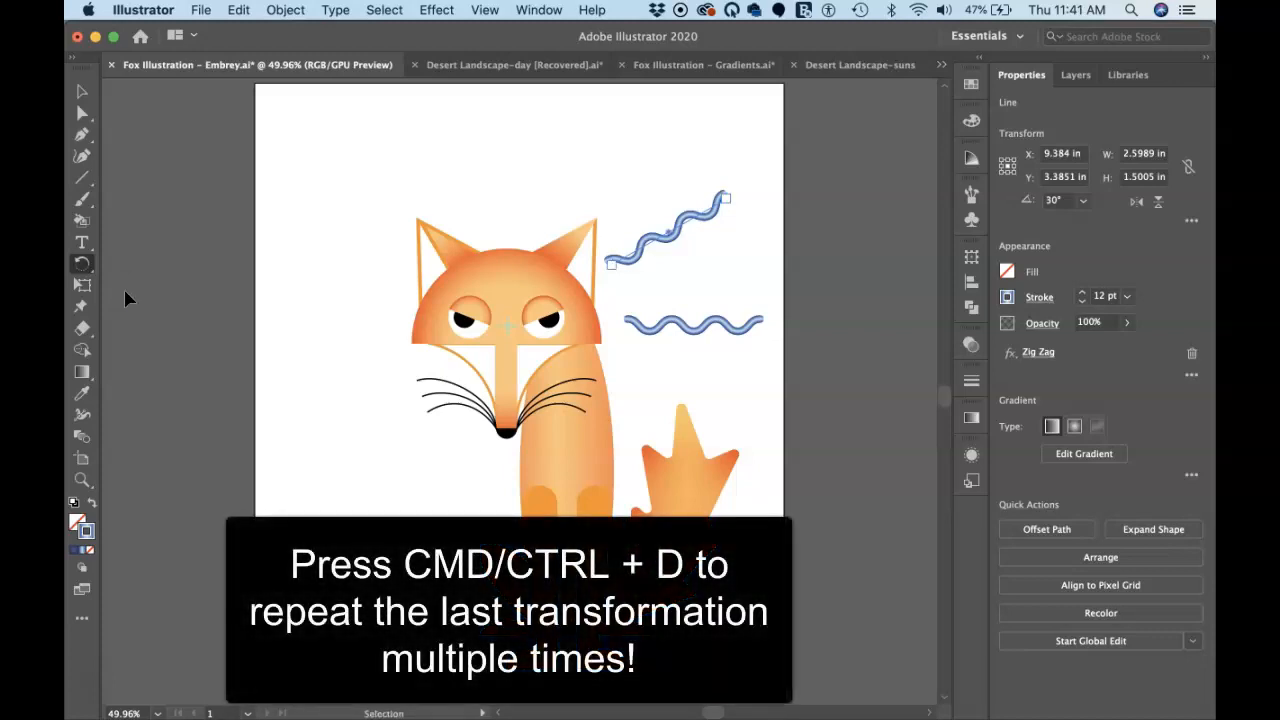
{"action": "key", "text": "super+d"}
{"action": "key", "text": "super+d"}
{"action": "key", "text": "super+d"}
{"action": "key", "text": "super+d"}
{"action": "key", "text": "super+d"}
{"action": "left_click", "coordinate": [290, 301]}
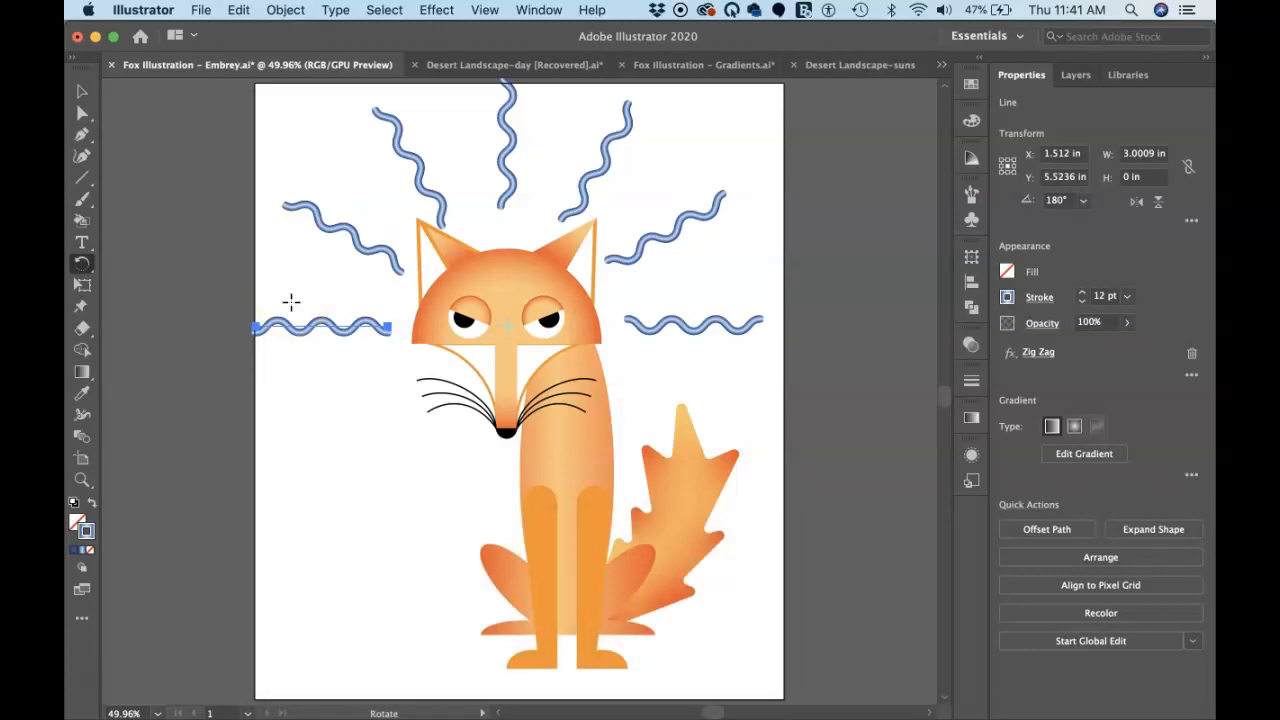
{"action": "left_click", "coordinate": [82, 91]}
{"action": "left_click", "coordinate": [340, 180]}
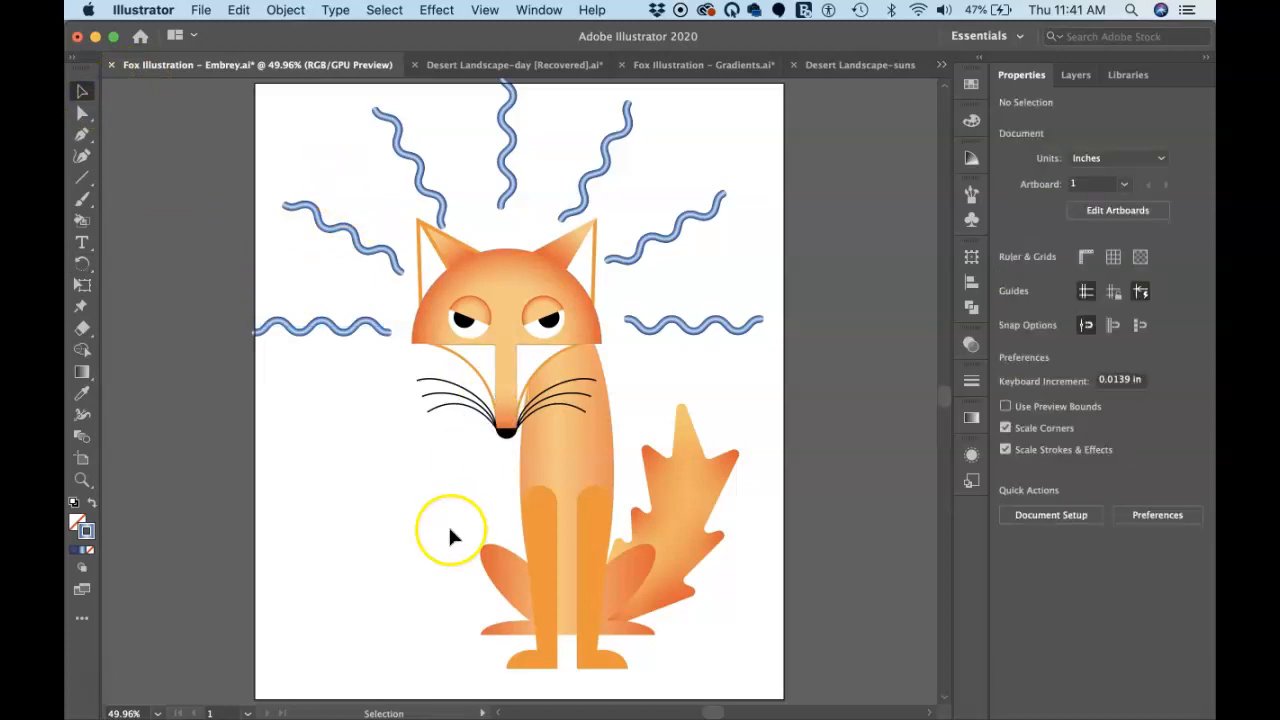